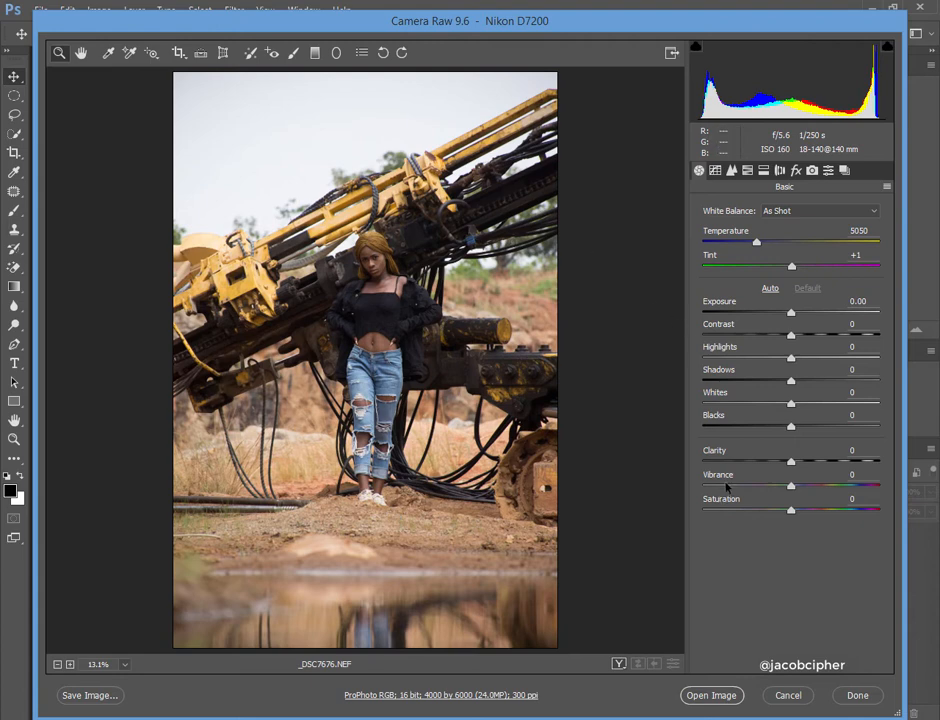
# Review the HSL, Lens Corrections, Effects, Camera Calibration, Tone Curve and Basic adjustment settings of the raw photo.
pyautogui.click(748, 172)
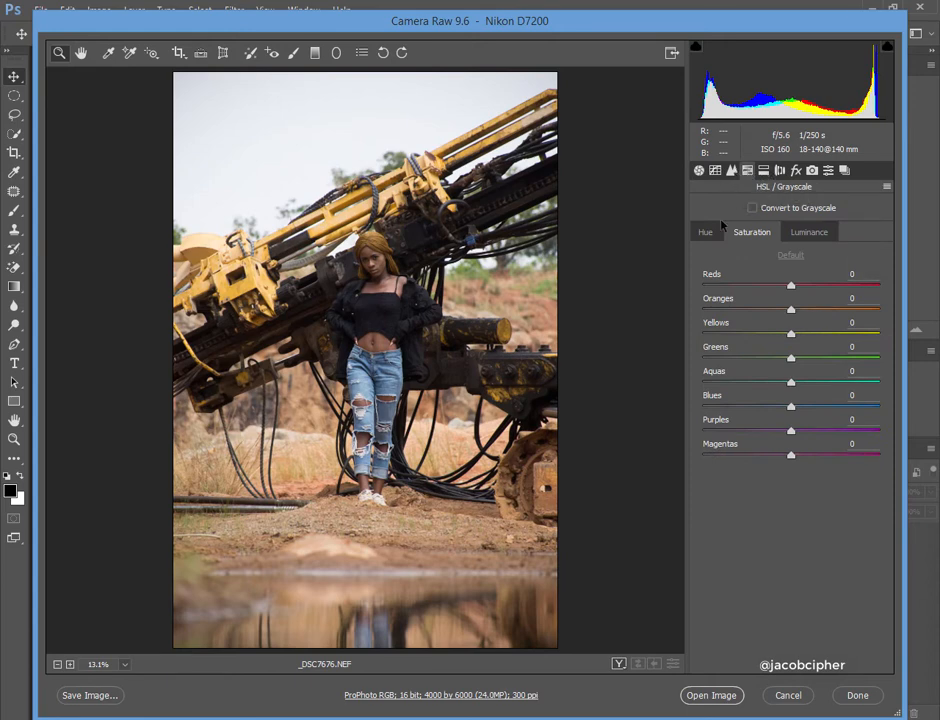
pyautogui.click(806, 232)
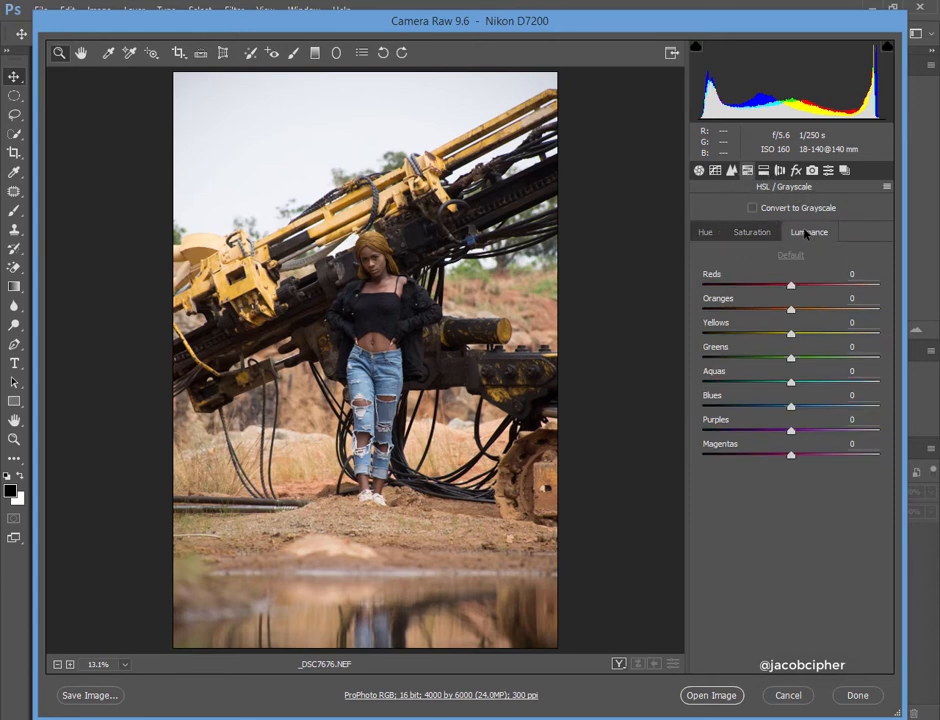
pyautogui.click(766, 171)
pyautogui.click(778, 172)
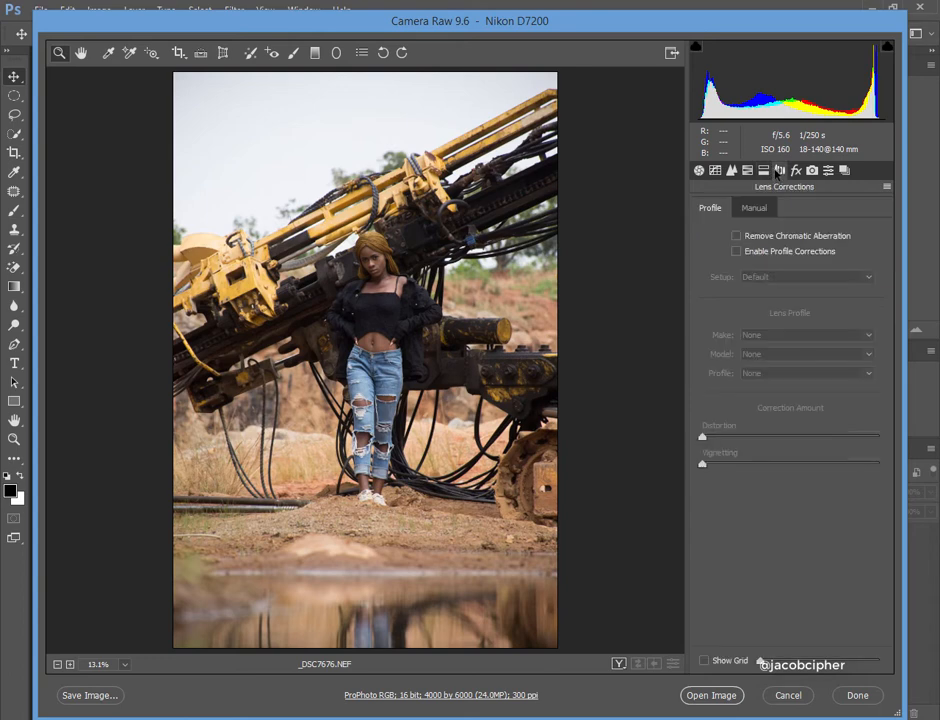
pyautogui.click(795, 172)
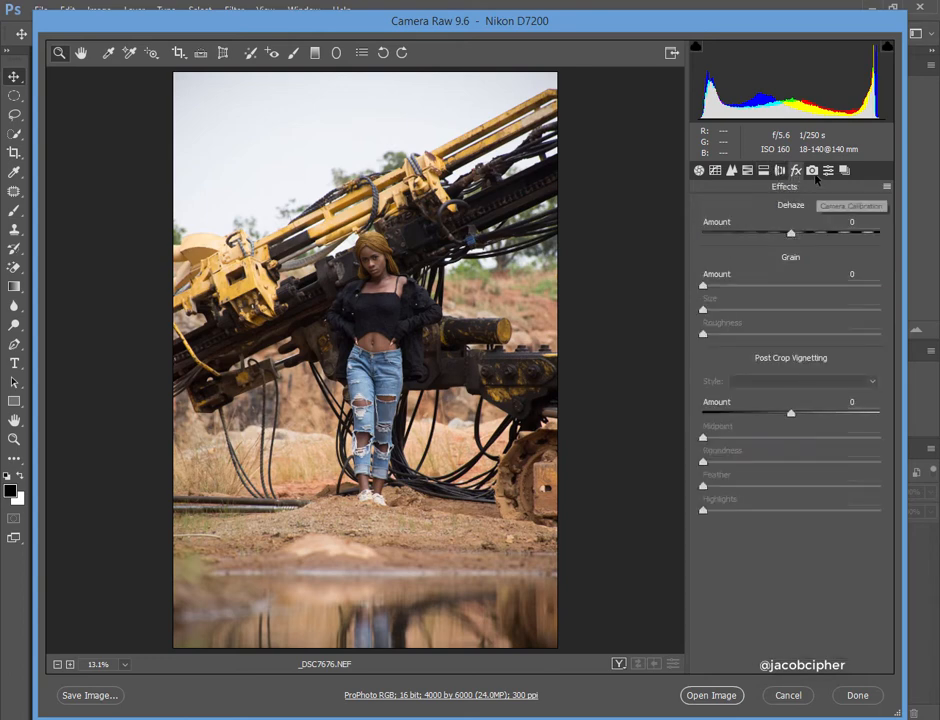
pyautogui.click(813, 172)
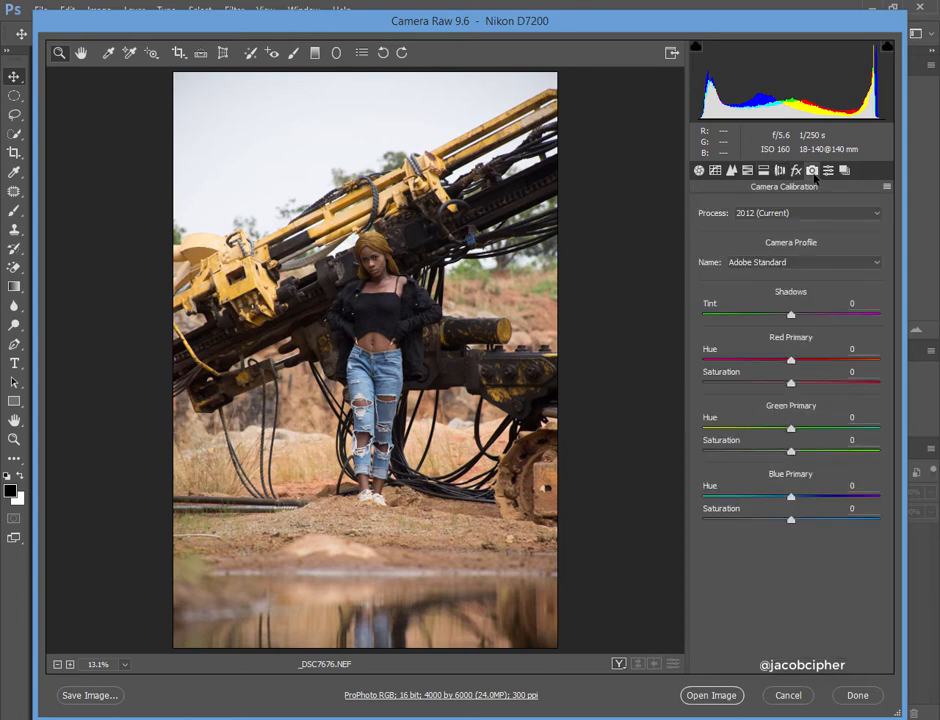
pyautogui.click(715, 171)
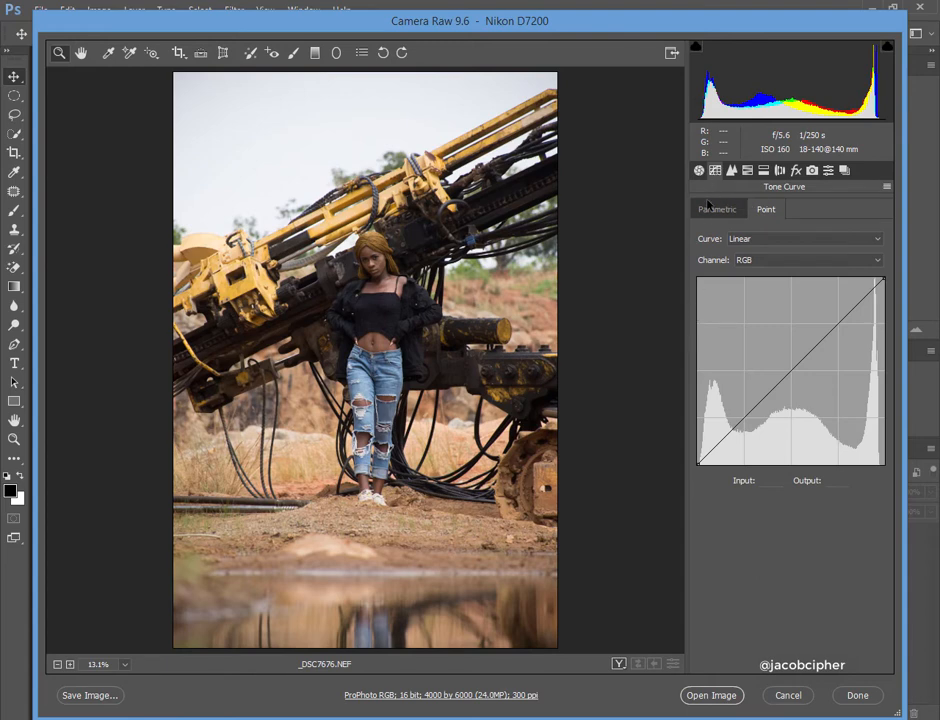
pyautogui.click(700, 171)
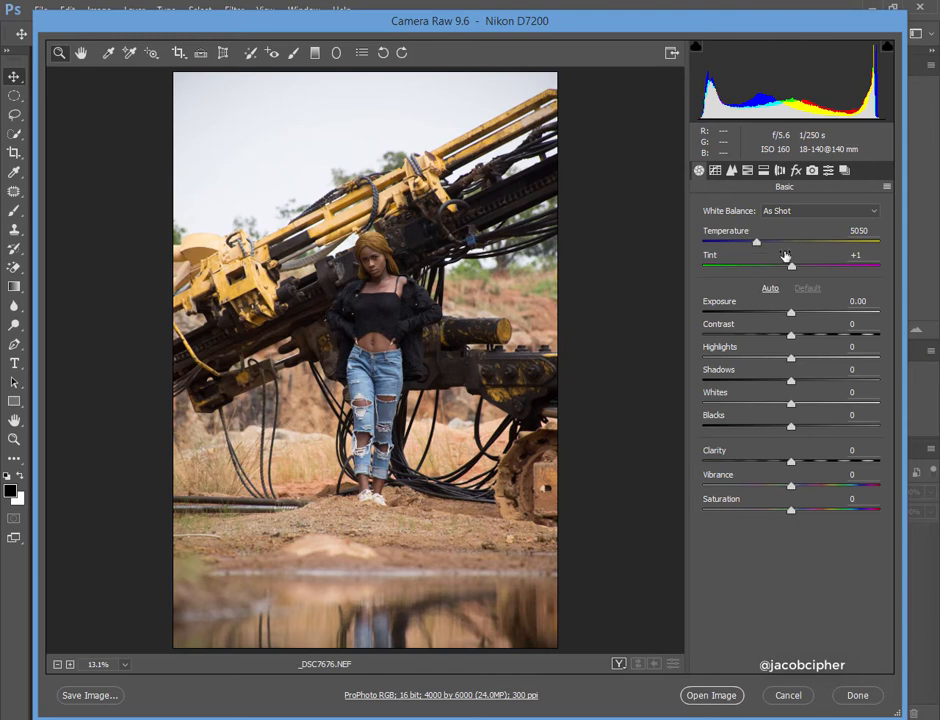
# Apply the saved preset "ciphered outdoor 1" to the raw photo.
pyautogui.click(828, 171)
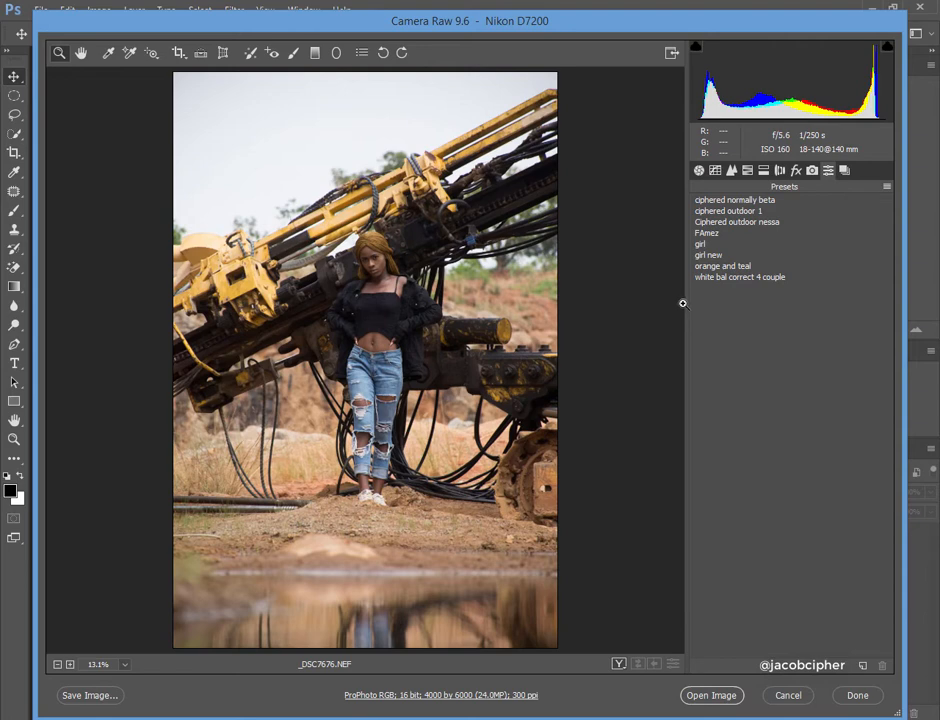
pyautogui.click(709, 212)
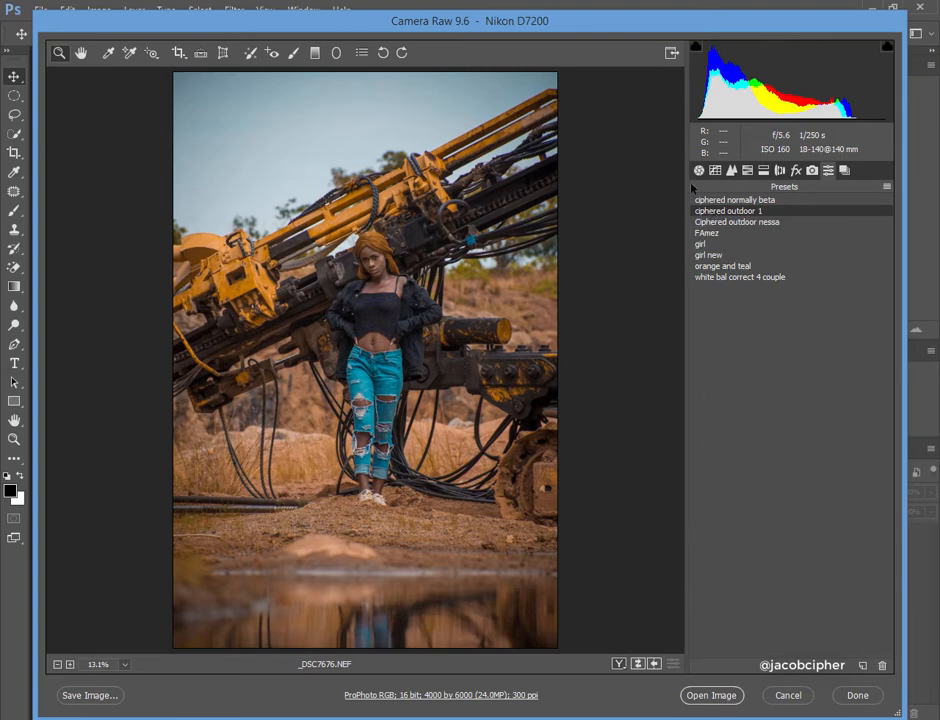
# Compare the preset's Basic adjustments with the default settings by switching between them several times.
pyautogui.click(699, 170)
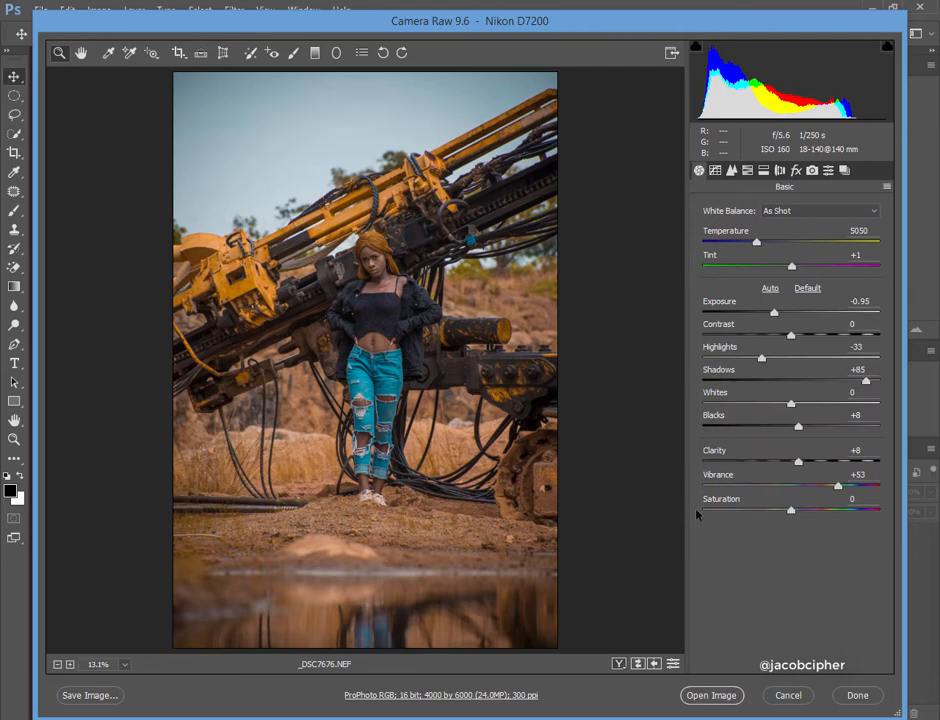
pyautogui.click(673, 664)
pyautogui.click(673, 664)
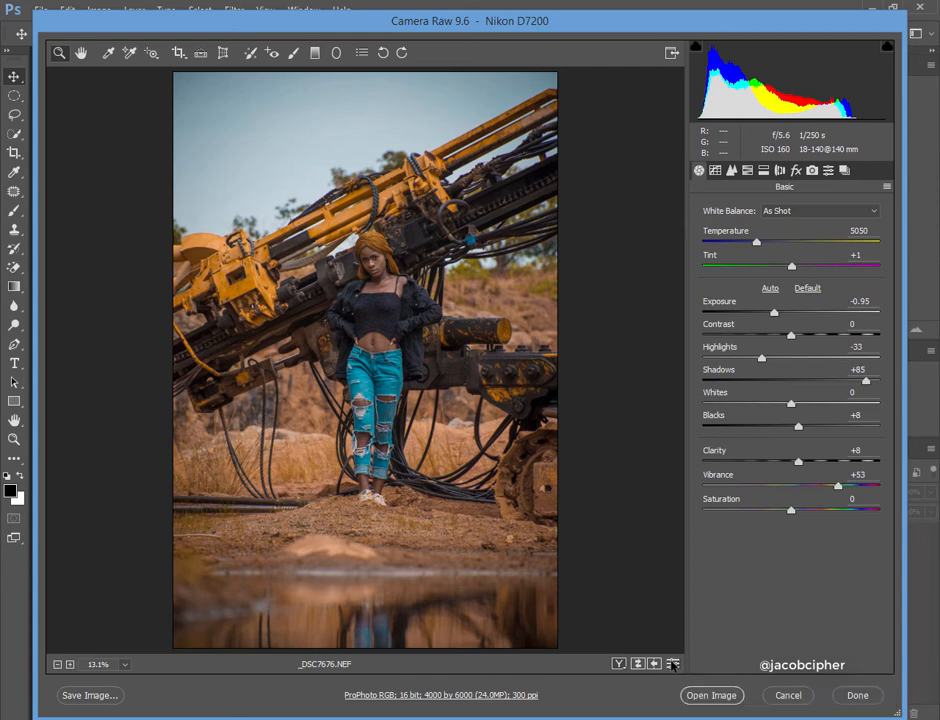
pyautogui.click(673, 664)
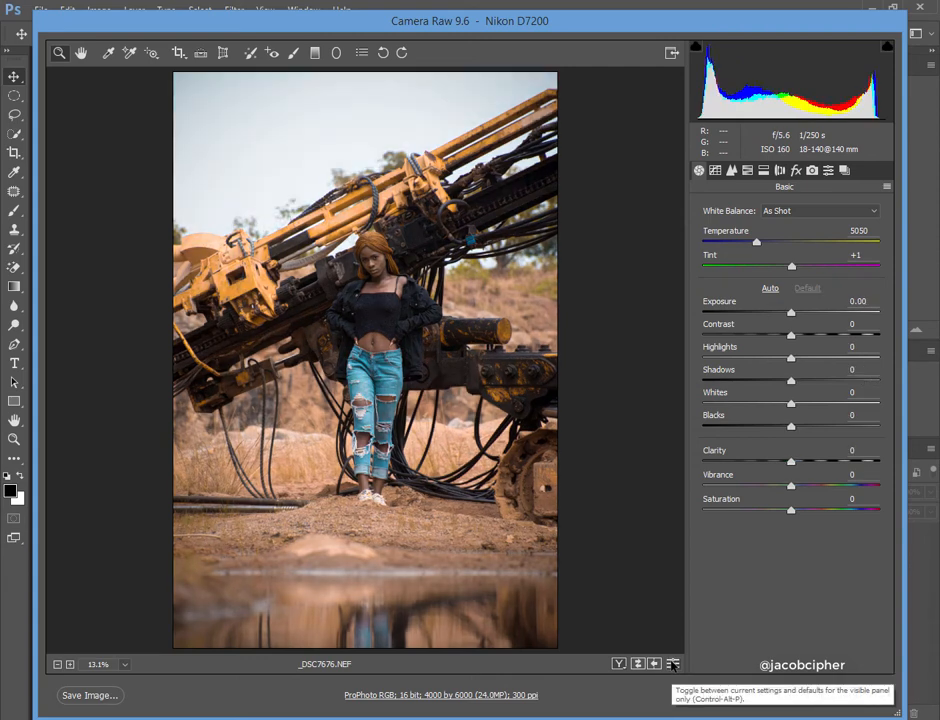
pyautogui.click(673, 664)
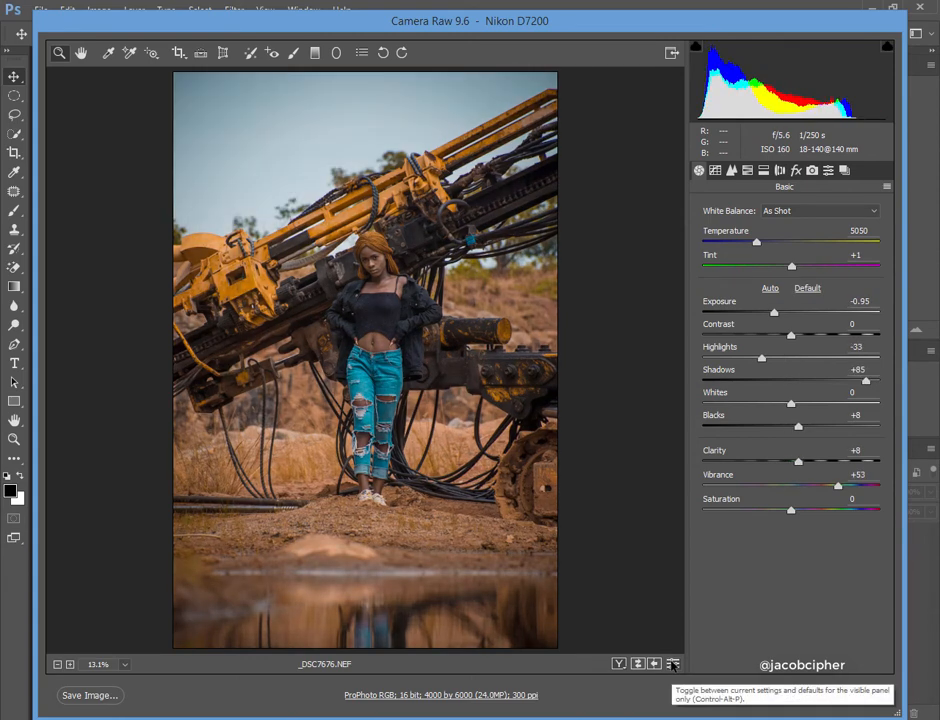
pyautogui.click(673, 664)
pyautogui.click(673, 664)
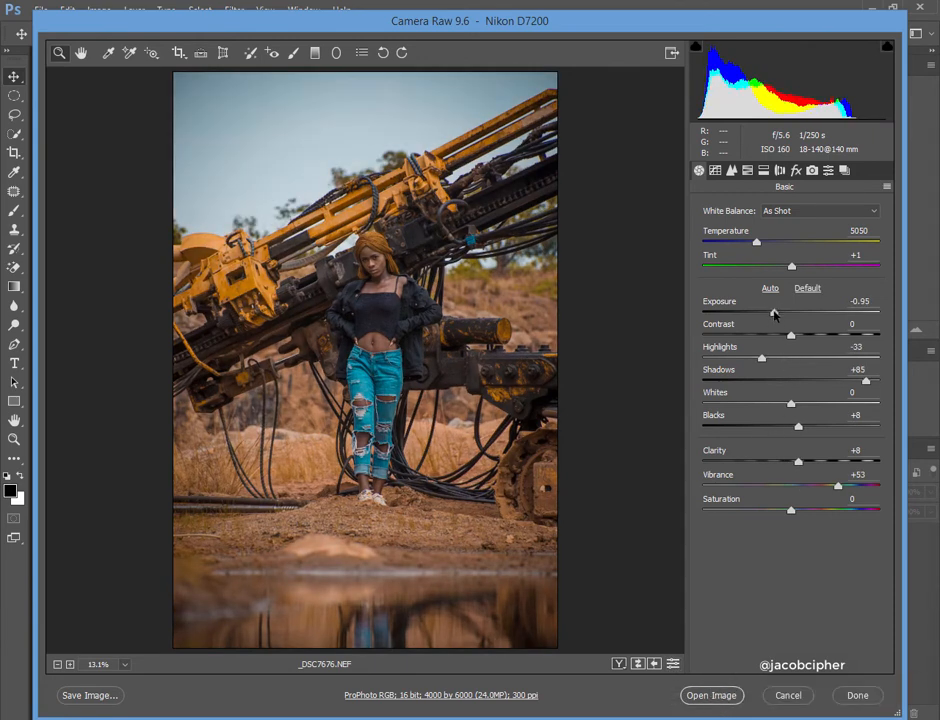
# Raise the exposure slightly and open the raw photo as a Photoshop document.
pyautogui.moveTo(775, 314); pyautogui.dragTo(777, 314)
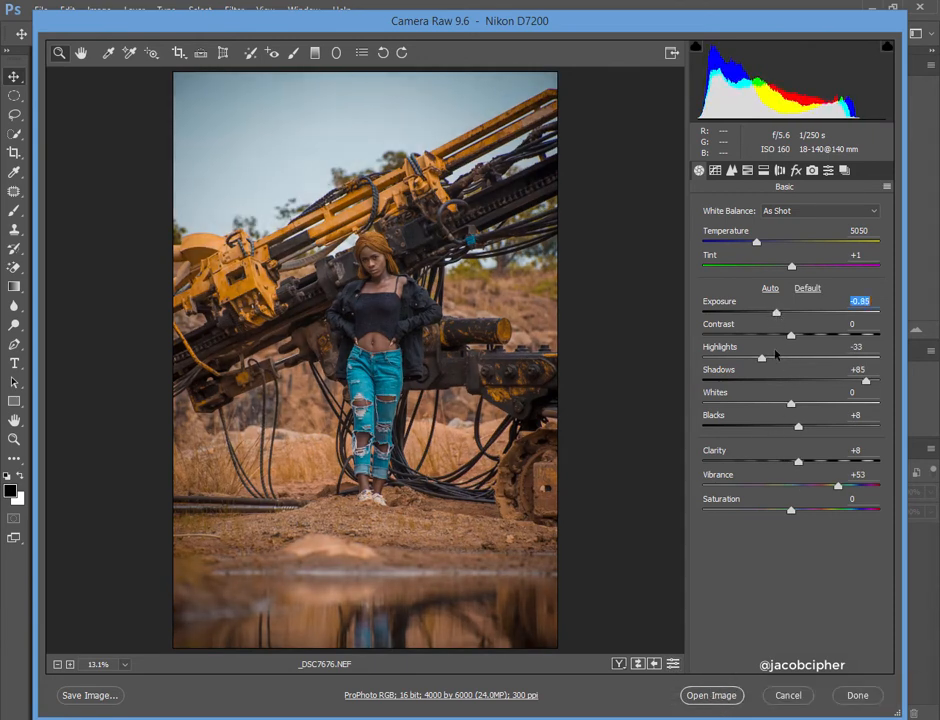
pyautogui.click(714, 697)
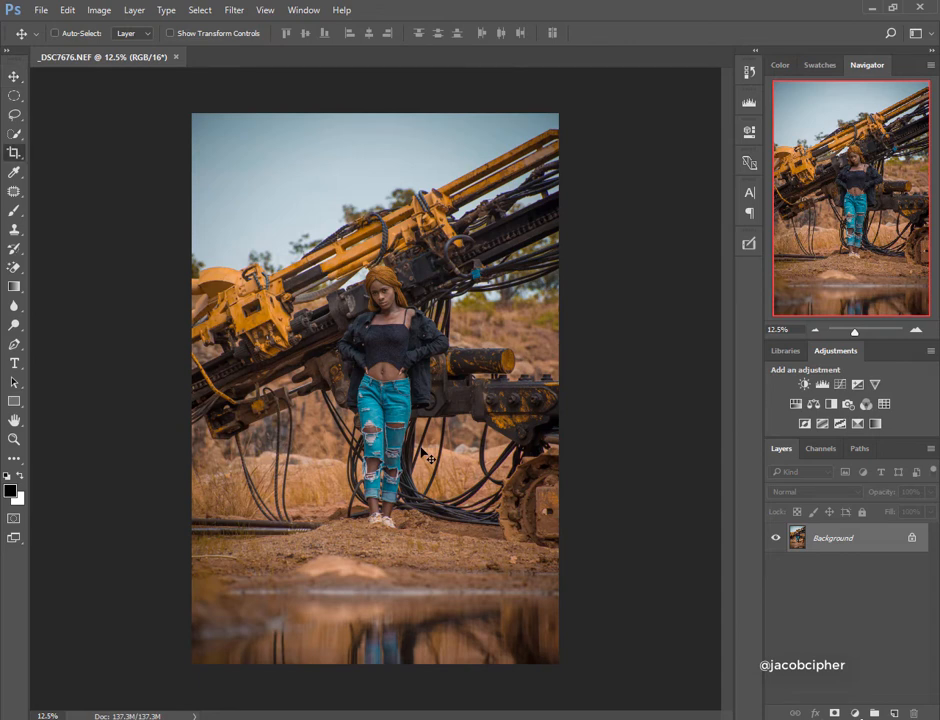
# Crop the photo to a 4:5 ratio, positioning the frame to keep the water reflection and trim mostly sky.
pyautogui.press('c')
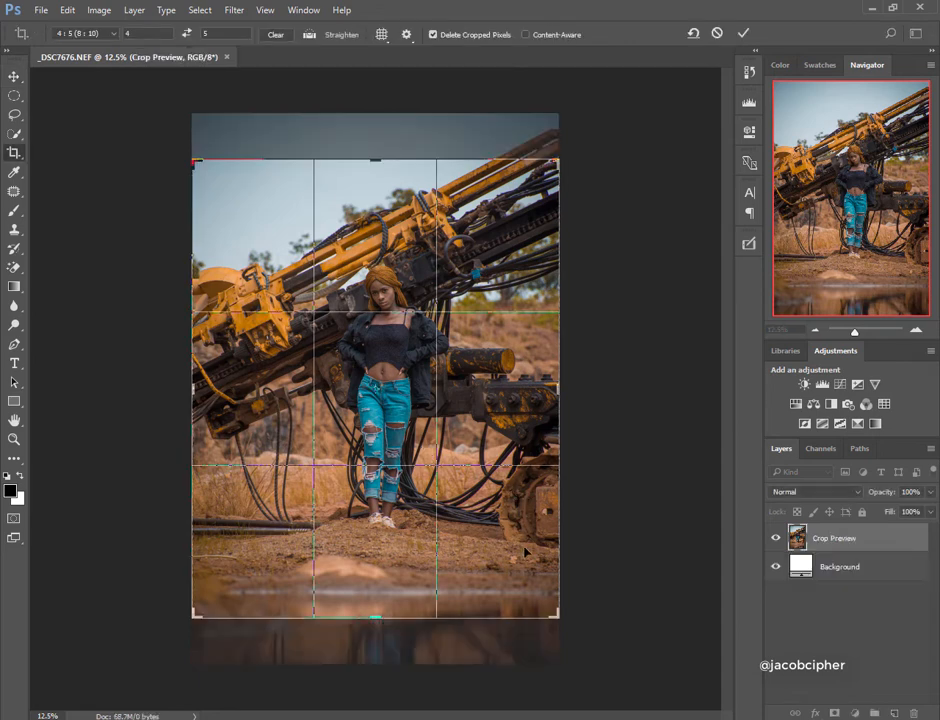
pyautogui.moveTo(524, 551); pyautogui.dragTo(522, 511)
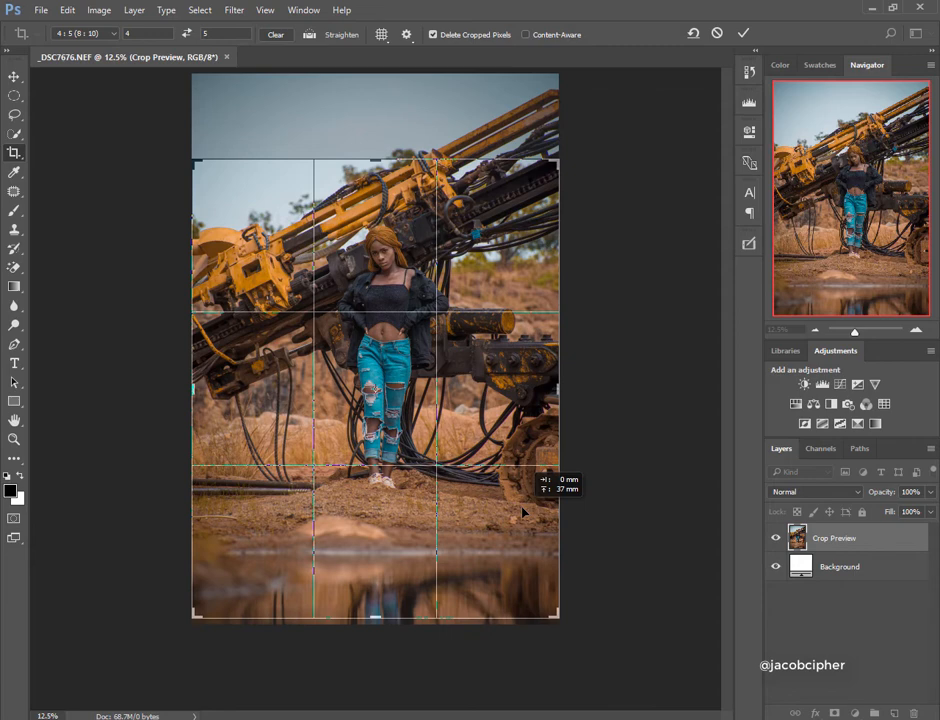
pyautogui.moveTo(522, 511); pyautogui.dragTo(522, 506)
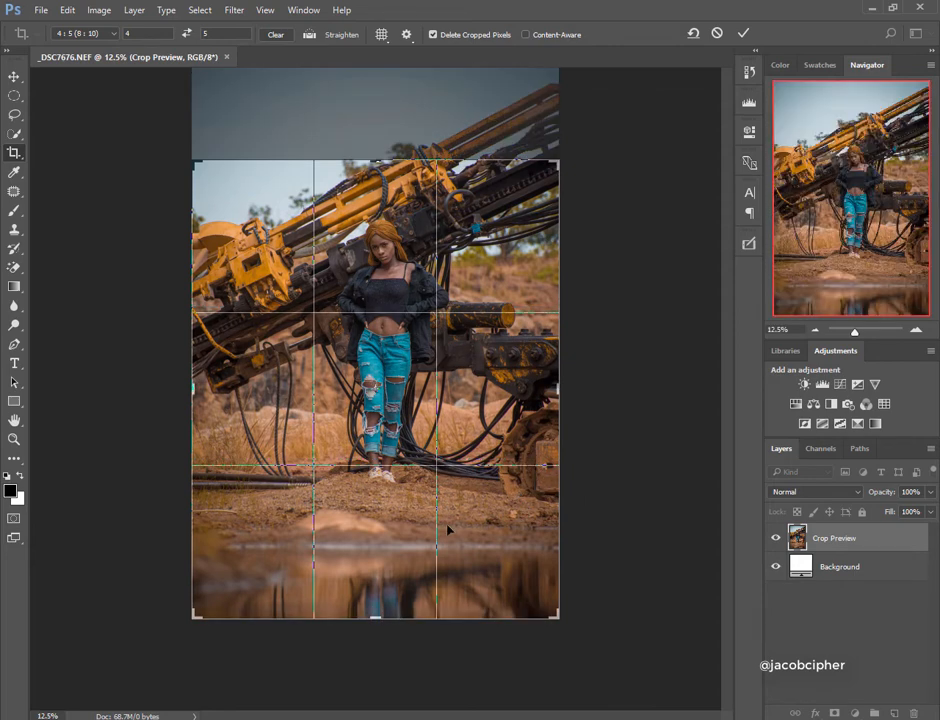
pyautogui.moveTo(505, 541); pyautogui.dragTo(504, 546)
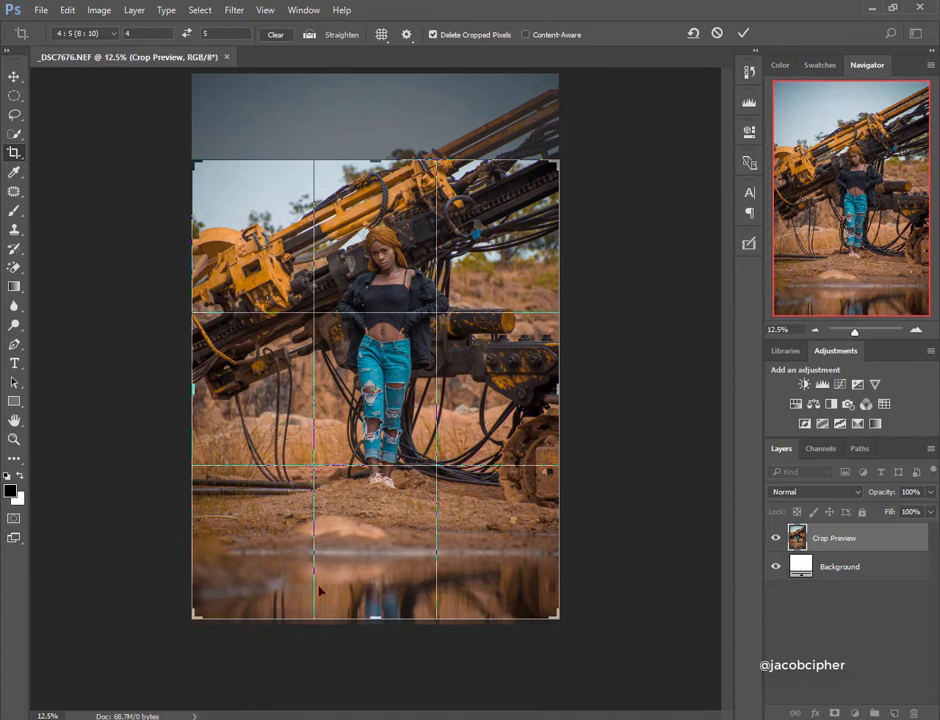
pyautogui.click(741, 35)
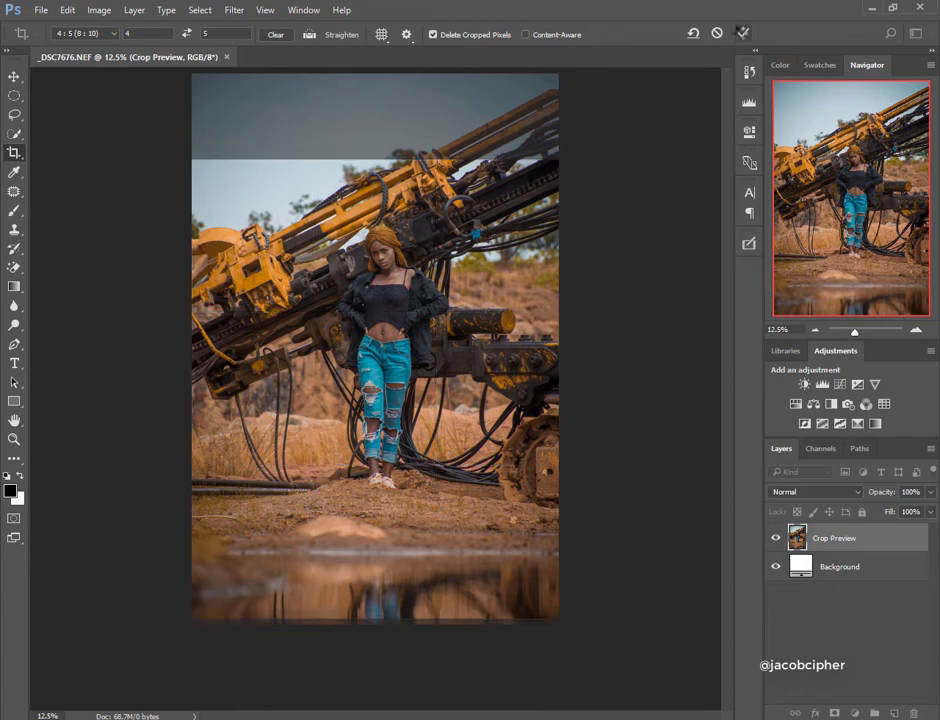
pyautogui.click(14, 77)
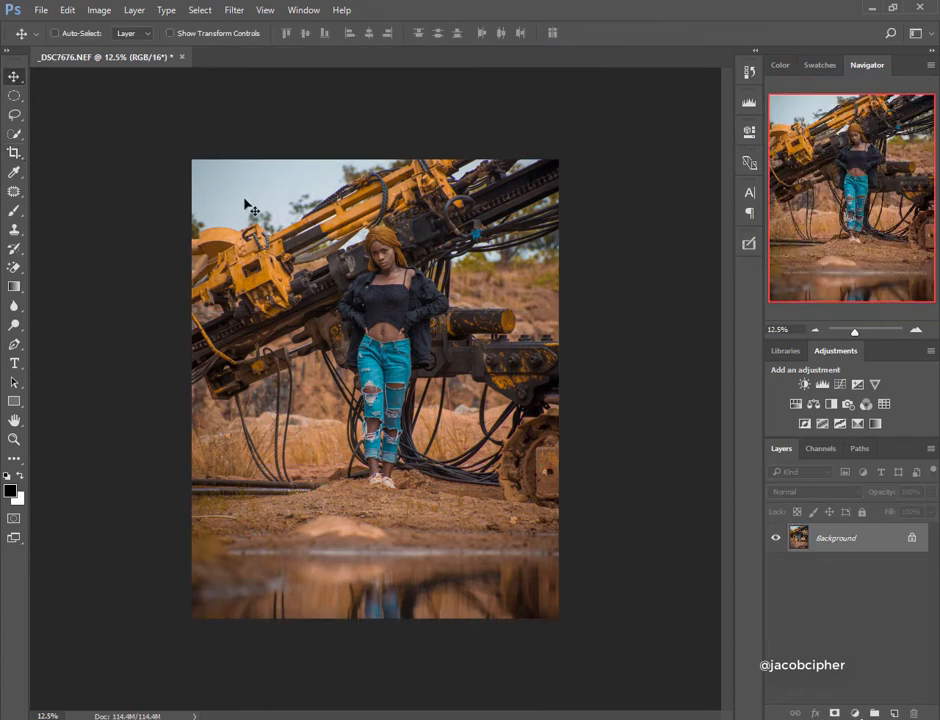
# Make two duplicates of the Background layer, with the woman's face in close view for retouching.
pyautogui.scroll(10, 398, 252)
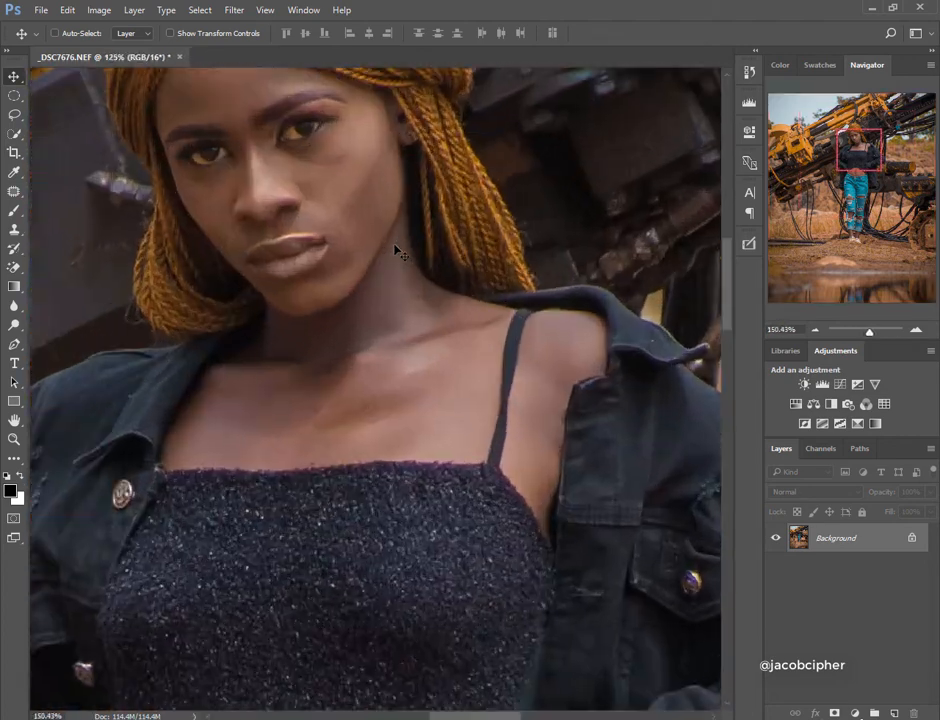
pyautogui.scroll(1, 398, 252)
pyautogui.moveTo(336, 210); pyautogui.dragTo(490, 396)
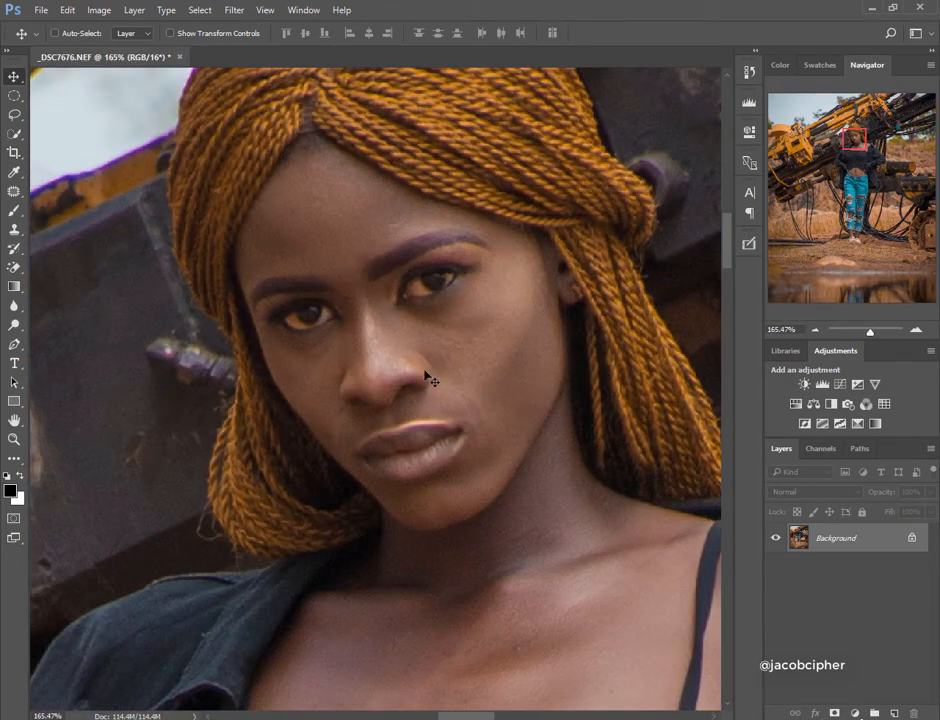
pyautogui.hotkey('ctrl', 'j')
pyautogui.hotkey('ctrl', 'j')
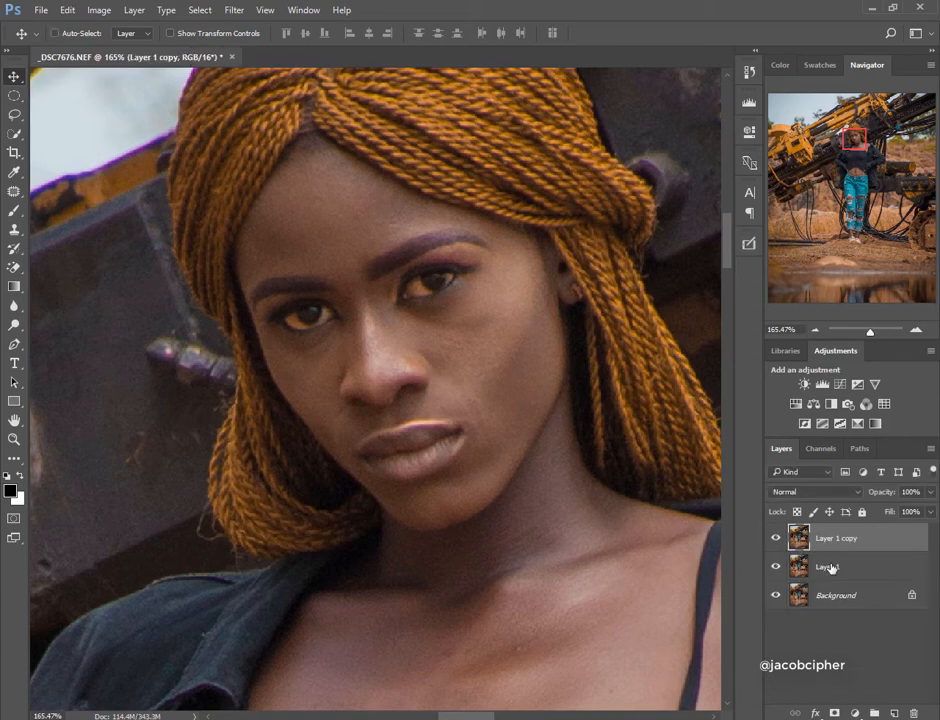
# Apply a Gaussian Blur to the lower duplicate, Layer 1.
pyautogui.click(830, 567)
pyautogui.click(233, 10)
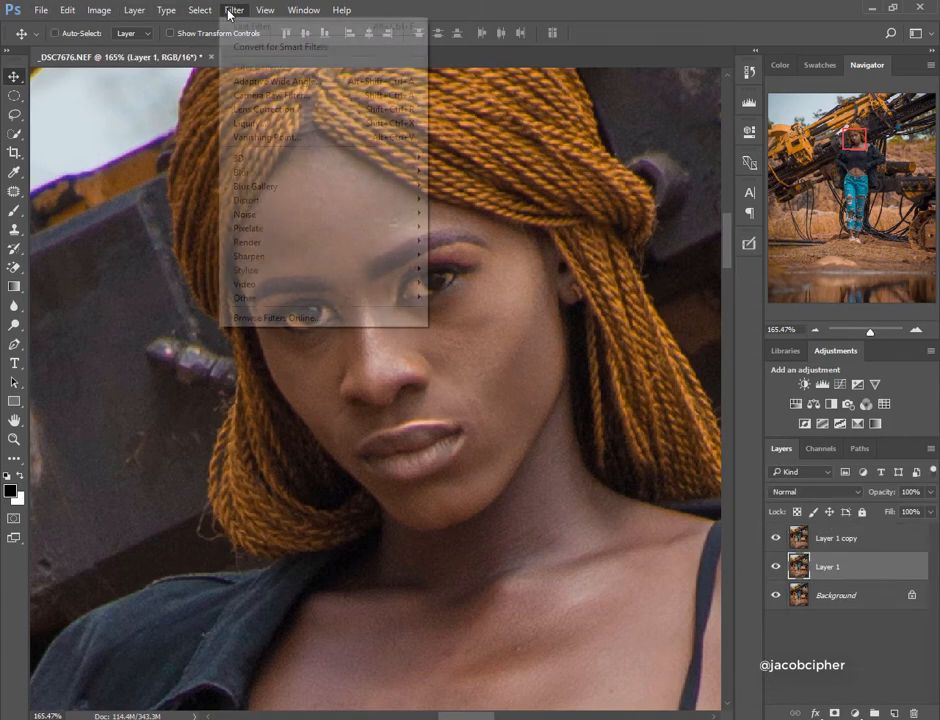
pyautogui.moveTo(331, 173)
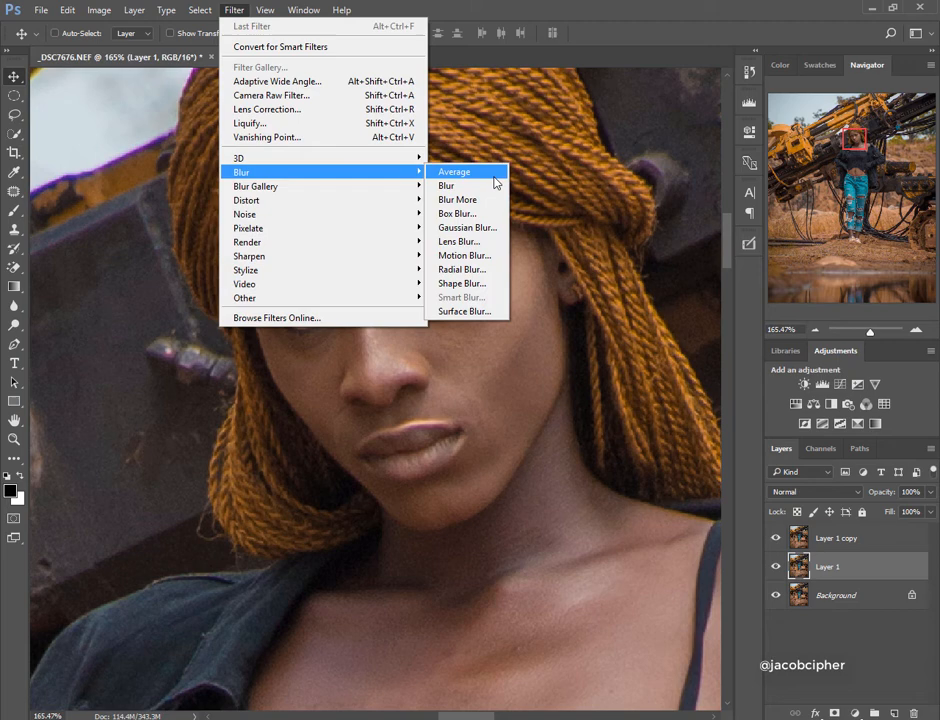
pyautogui.click(478, 227)
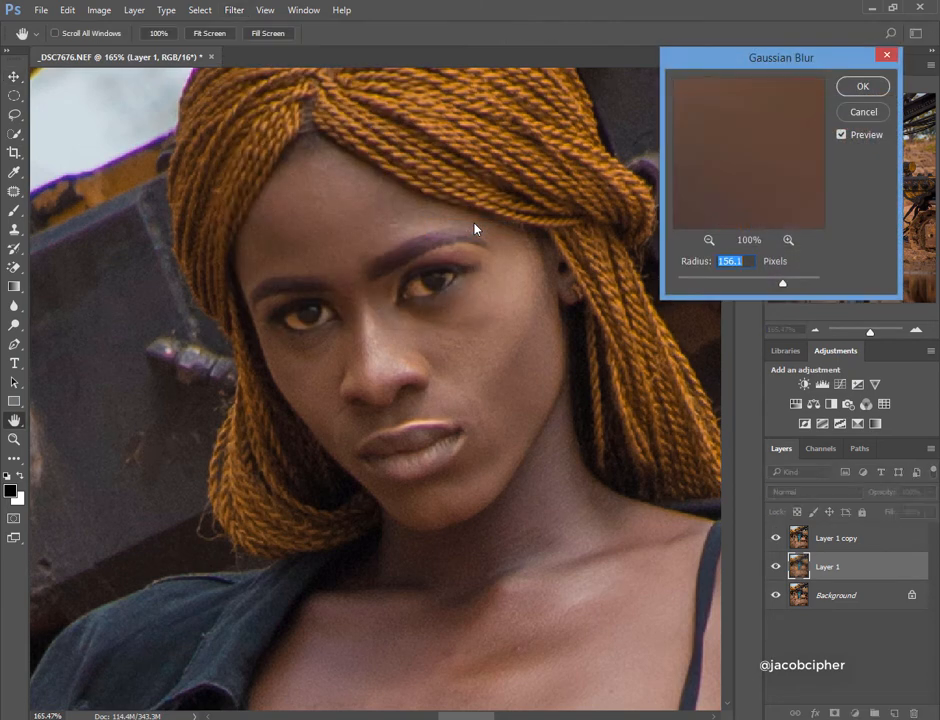
pyautogui.click(862, 88)
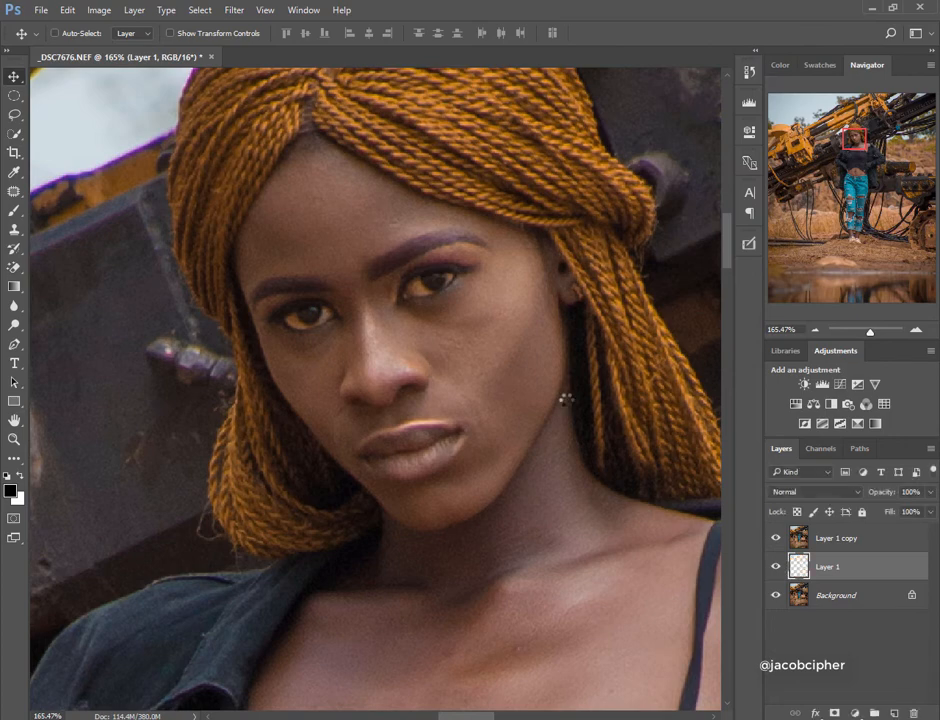
# Run Apply Image on Layer 1 copy with Layer 1 as source, RGB channel, Subtract blending, scale 2 and offset 128.
pyautogui.click(851, 539)
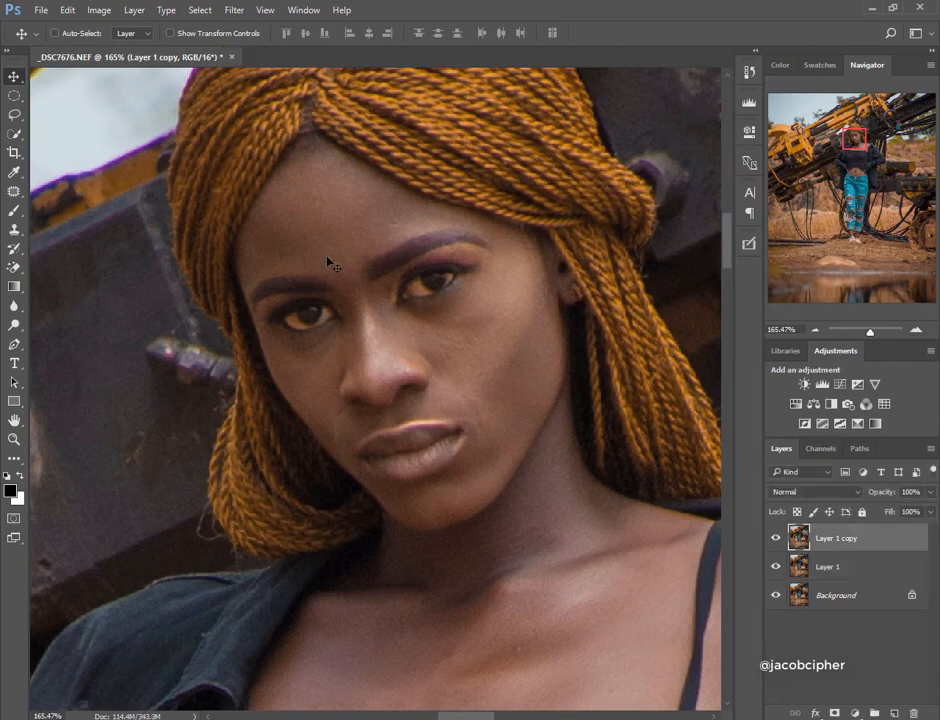
pyautogui.click(87, 8)
pyautogui.click(133, 218)
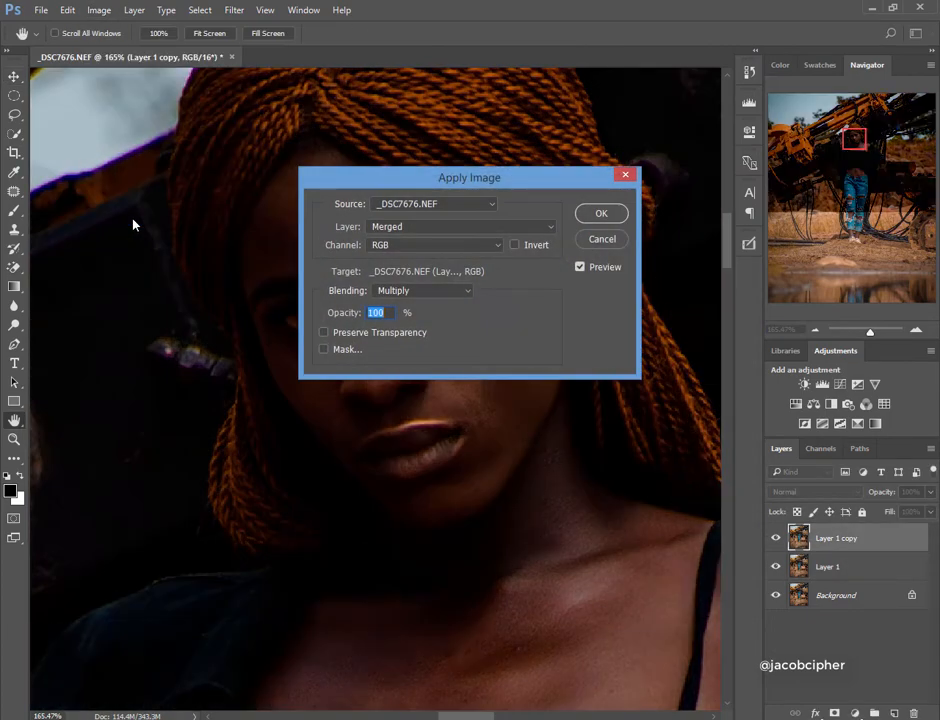
pyautogui.click(380, 226)
pyautogui.click(380, 271)
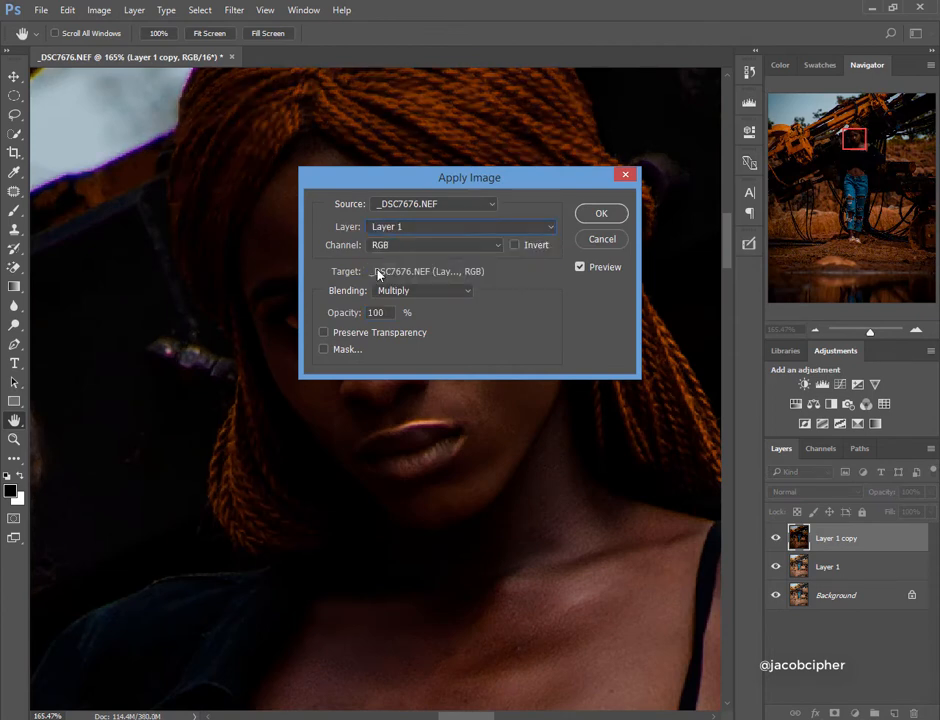
pyautogui.click(438, 290)
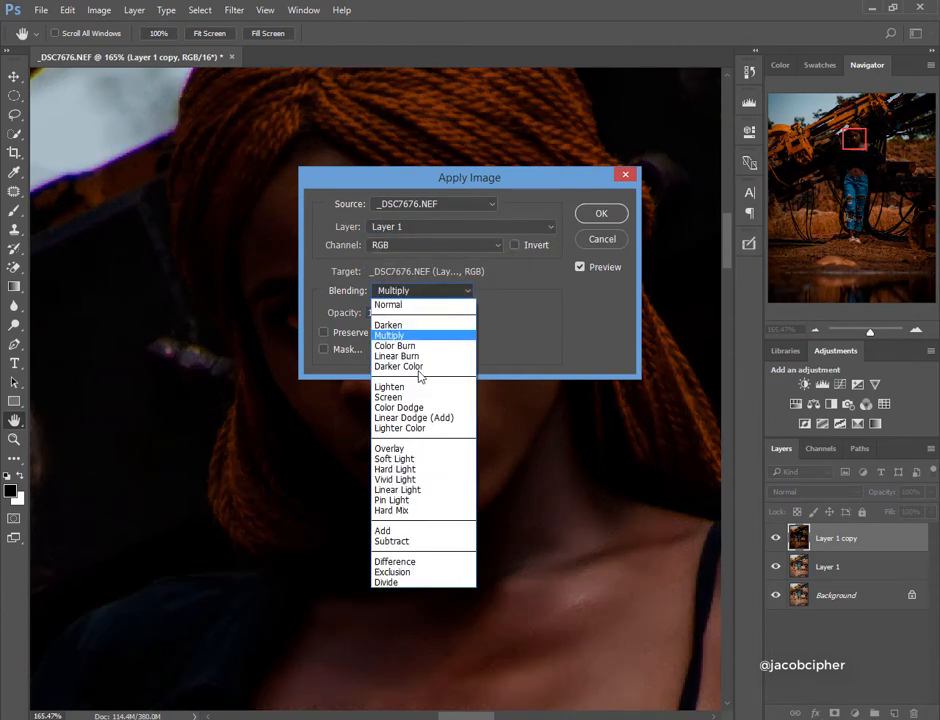
pyautogui.click(420, 544)
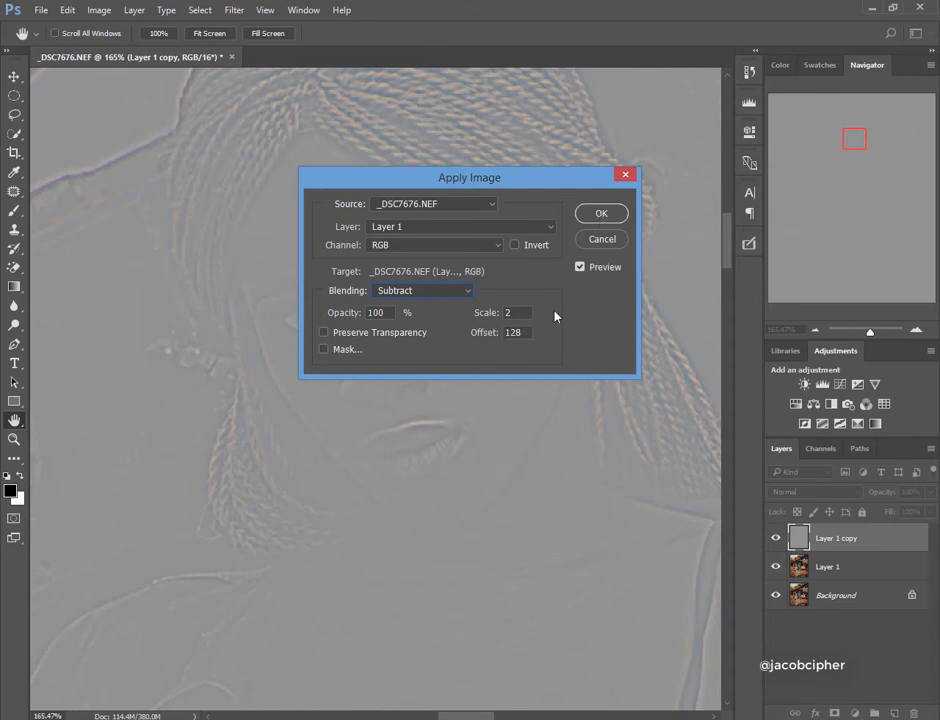
pyautogui.click(600, 218)
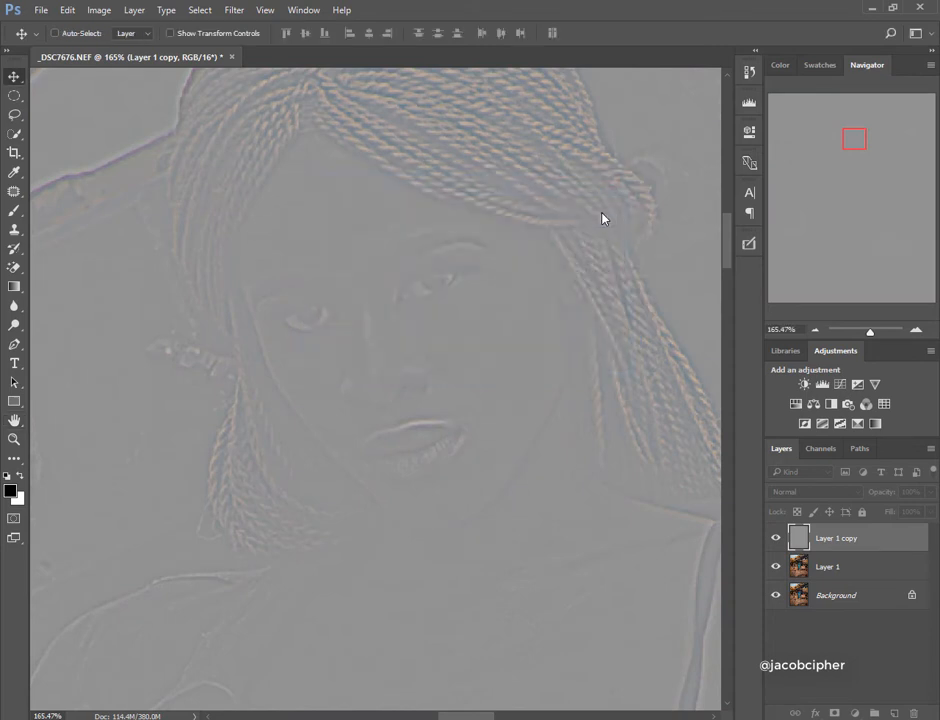
# Set the blend mode of Layer 1 copy to Linear Light.
pyautogui.click(811, 491)
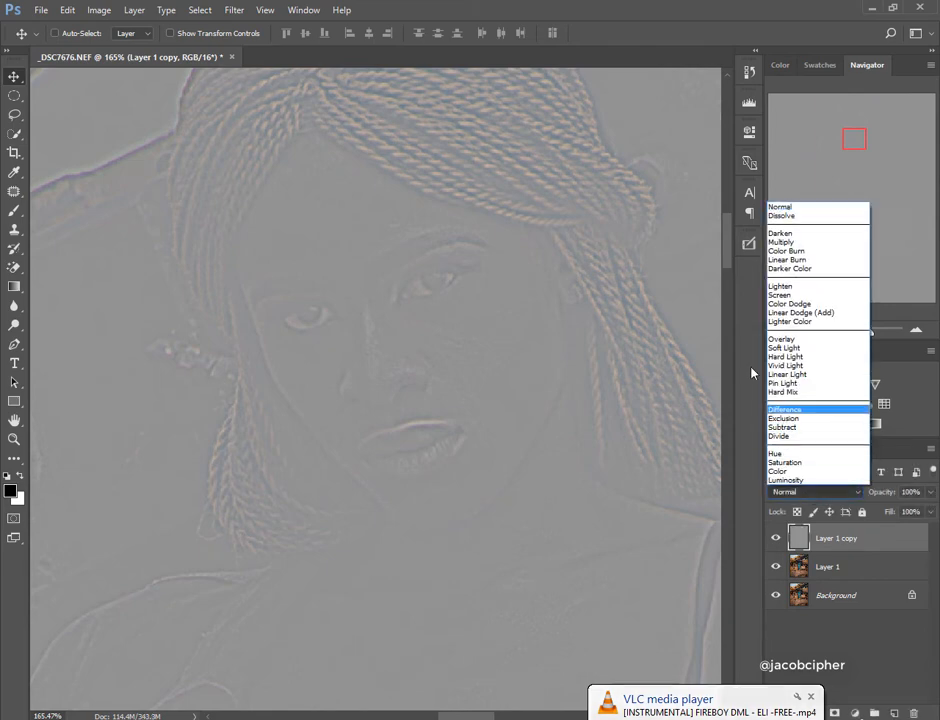
pyautogui.click(786, 374)
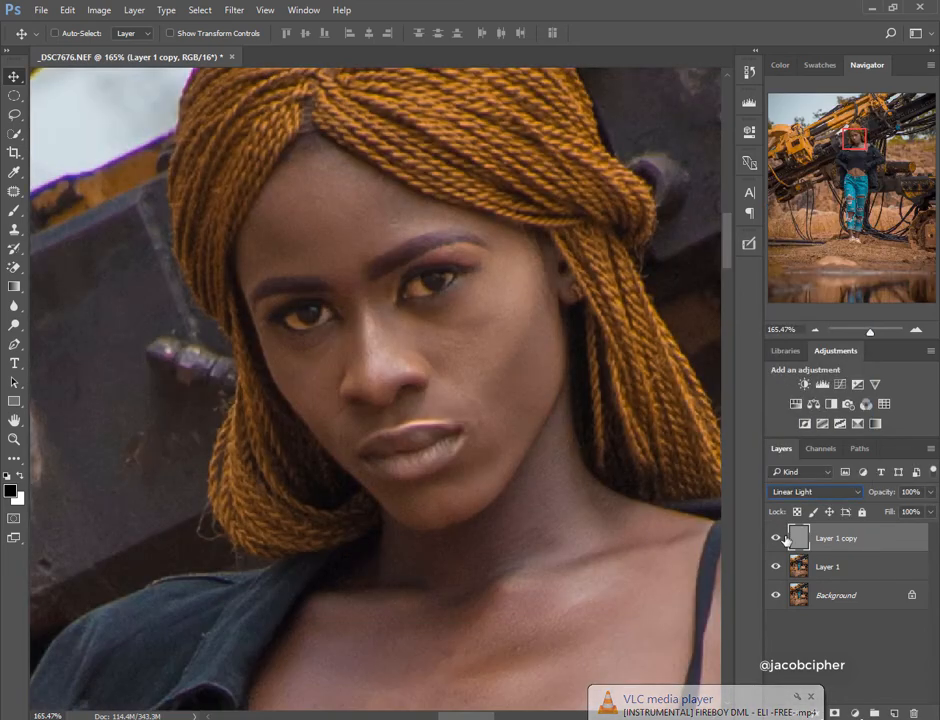
# Smooth the forehead skin on Layer 1 with the Mixer Brush at a size of about 42.
pyautogui.click(826, 566)
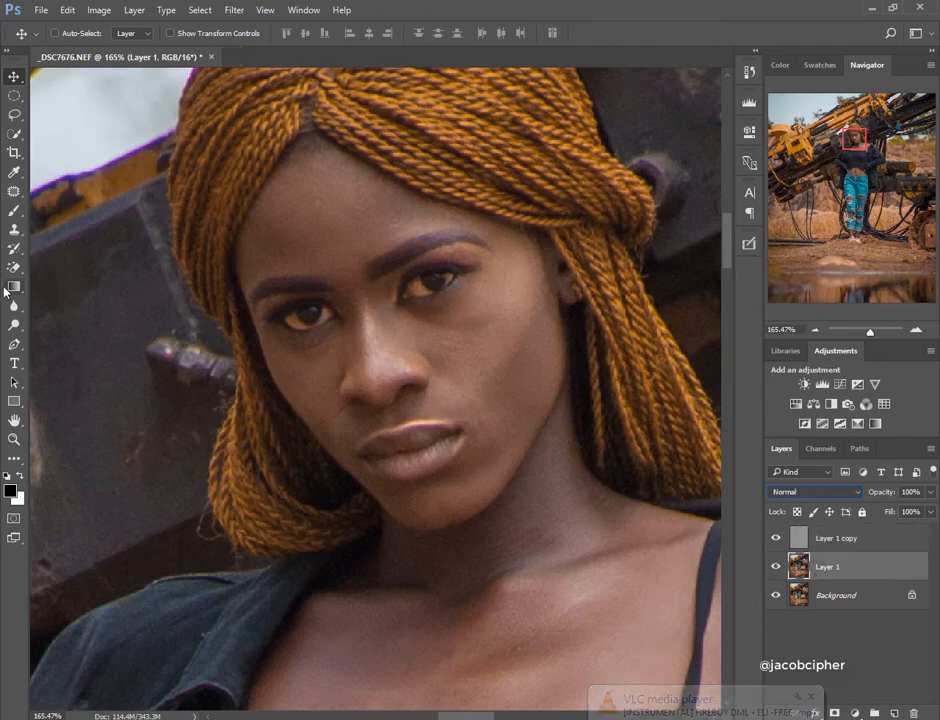
pyautogui.click(15, 213)
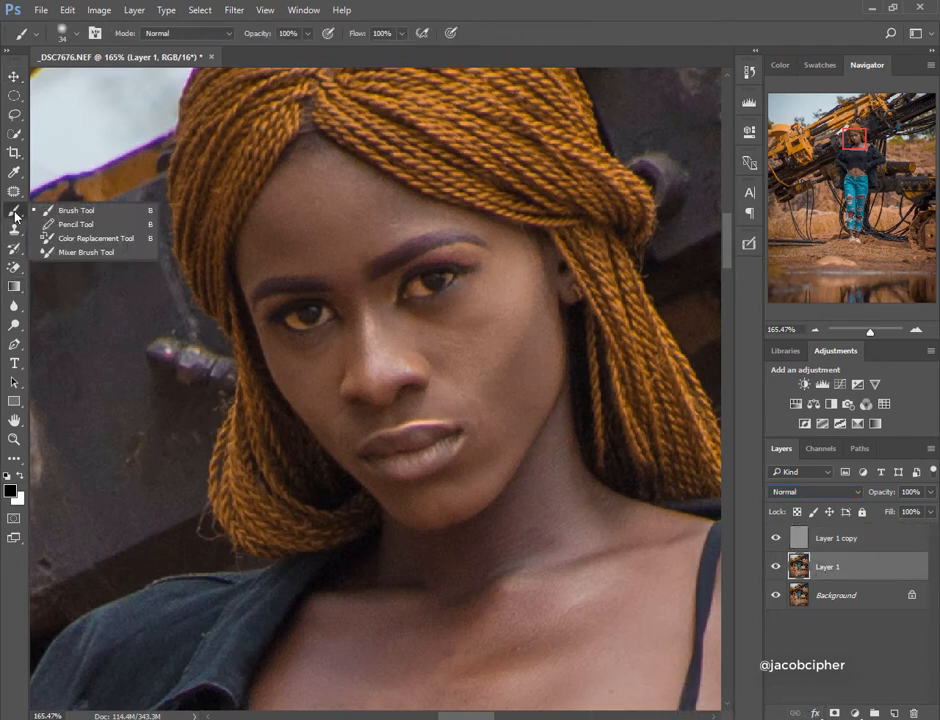
pyautogui.click(73, 254)
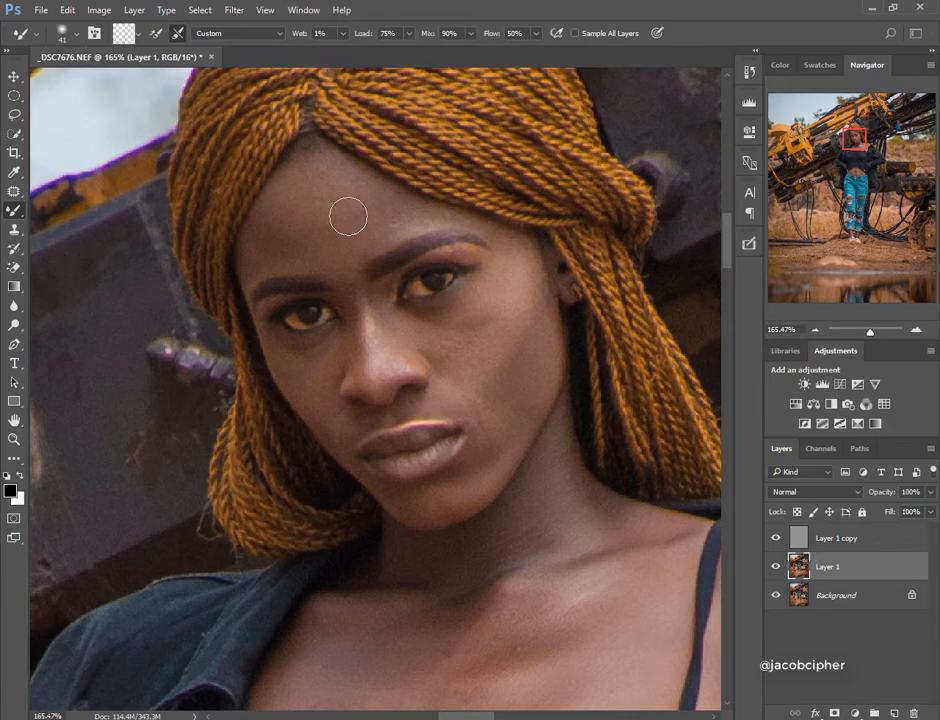
pyautogui.scroll(2, 340, 218)
pyautogui.moveTo(328, 227); pyautogui.dragTo(285, 269)
pyautogui.keyDown('alt'); pyautogui.rightClick(283, 273); pyautogui.keyUp('alt')
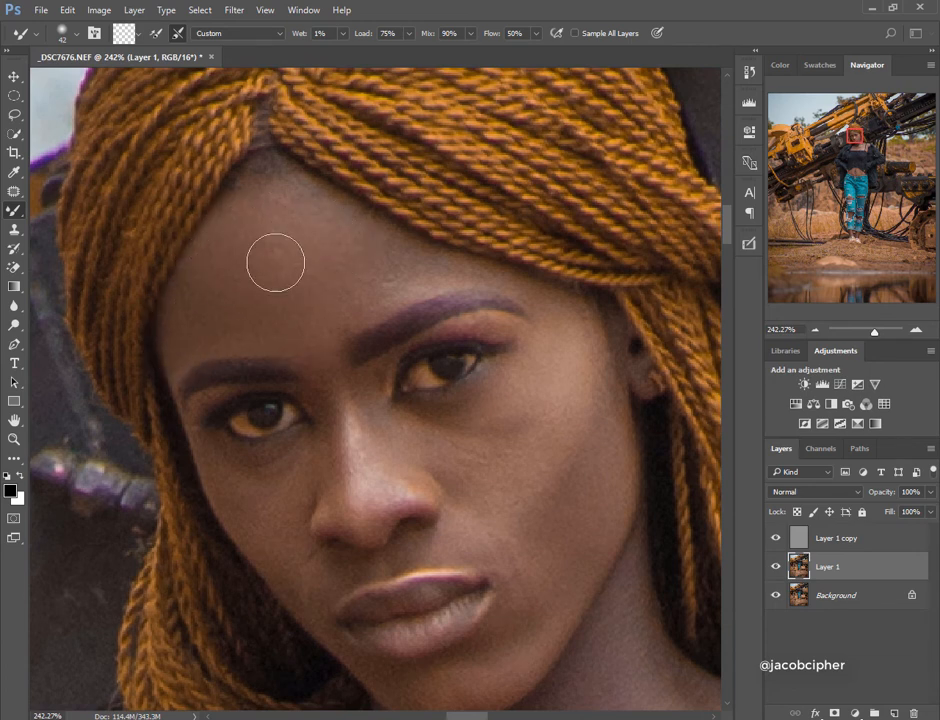
pyautogui.moveTo(362, 260); pyautogui.dragTo(308, 253)
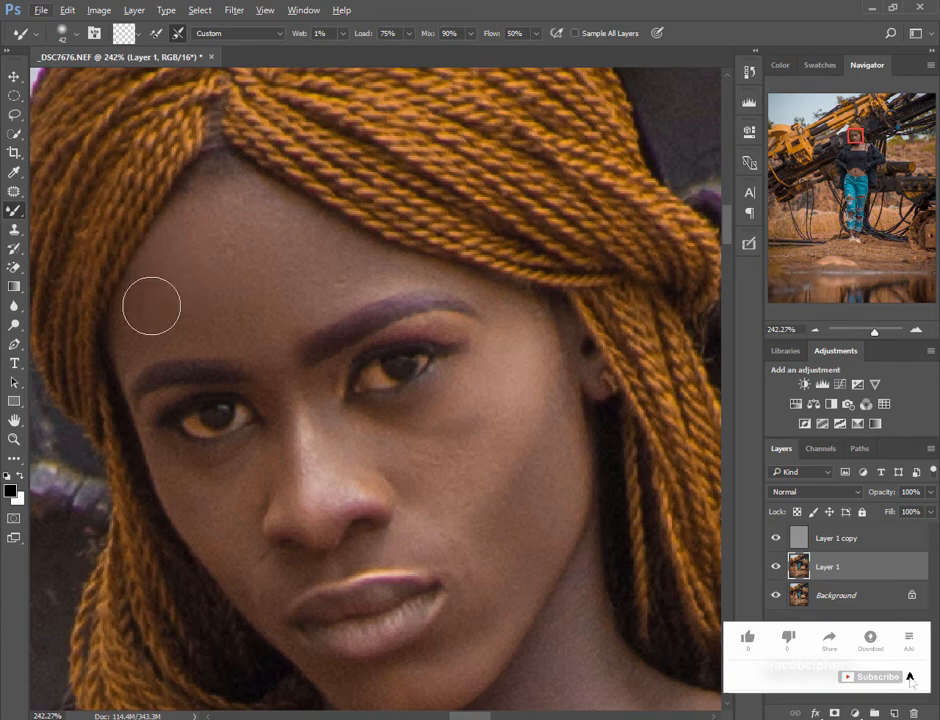
# Blend the skin on the image-right cheek and jaw of Layer 1, using Mixer Brush sizes of about 36 to 47.
pyautogui.hscroll(5, 256, 298)
pyautogui.scroll(-1, 256, 298)
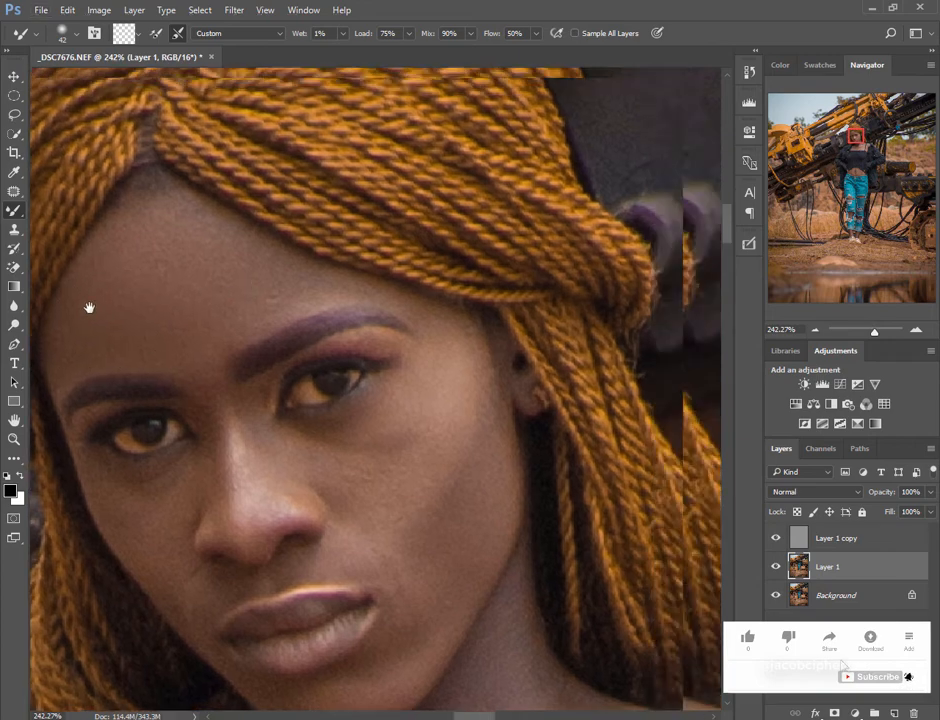
pyautogui.scroll(-2, 200, 345)
pyautogui.hscroll(1, 200, 345)
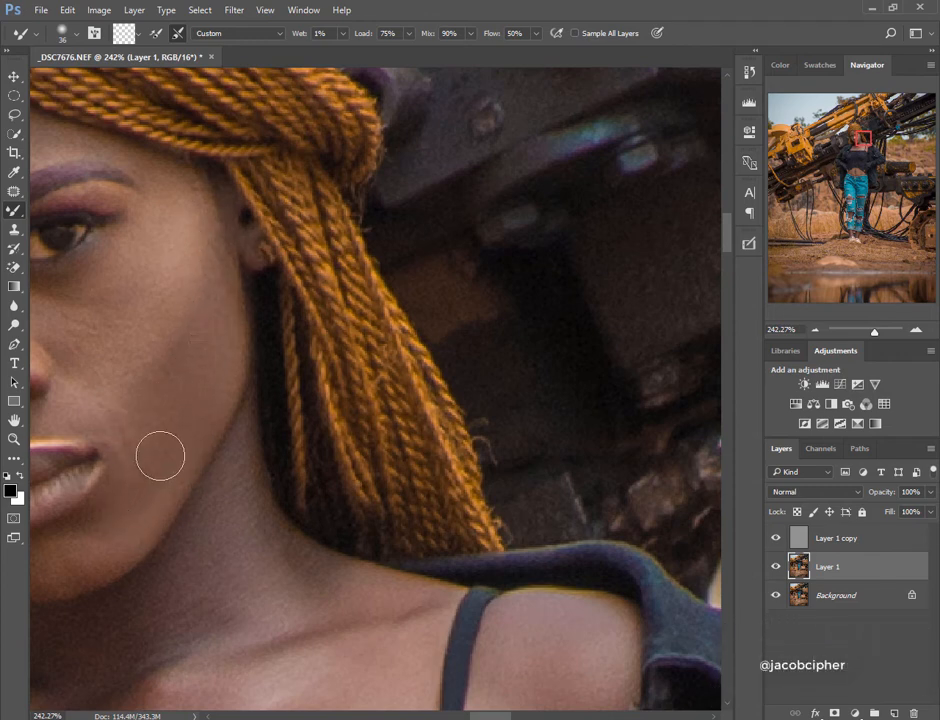
pyautogui.moveTo(191, 409); pyautogui.dragTo(237, 420)
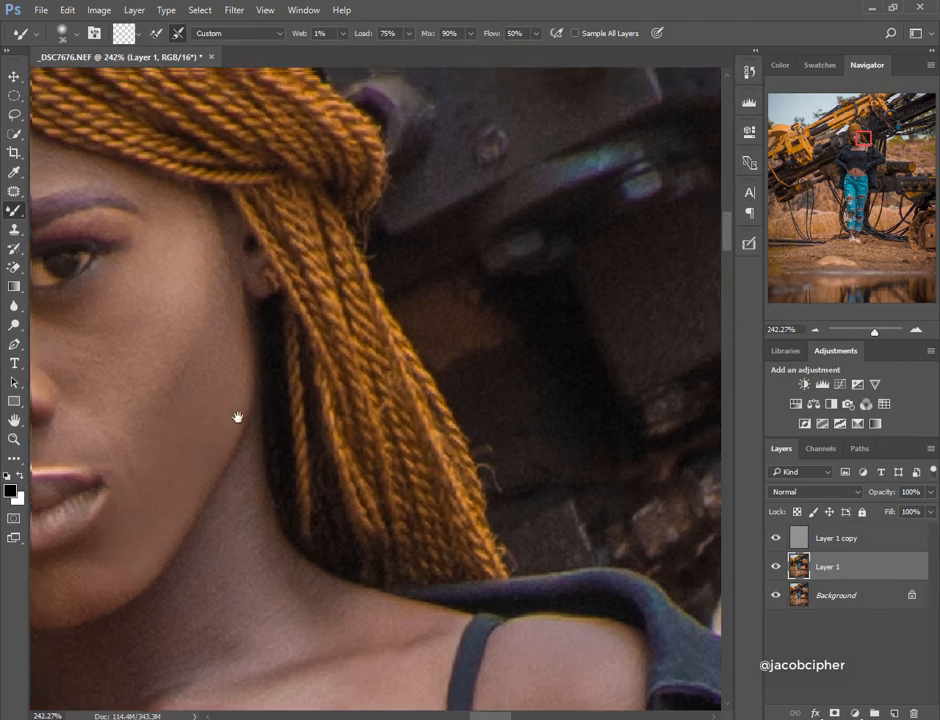
pyautogui.keyDown('alt'); pyautogui.rightClick(242, 417); pyautogui.keyUp('alt')
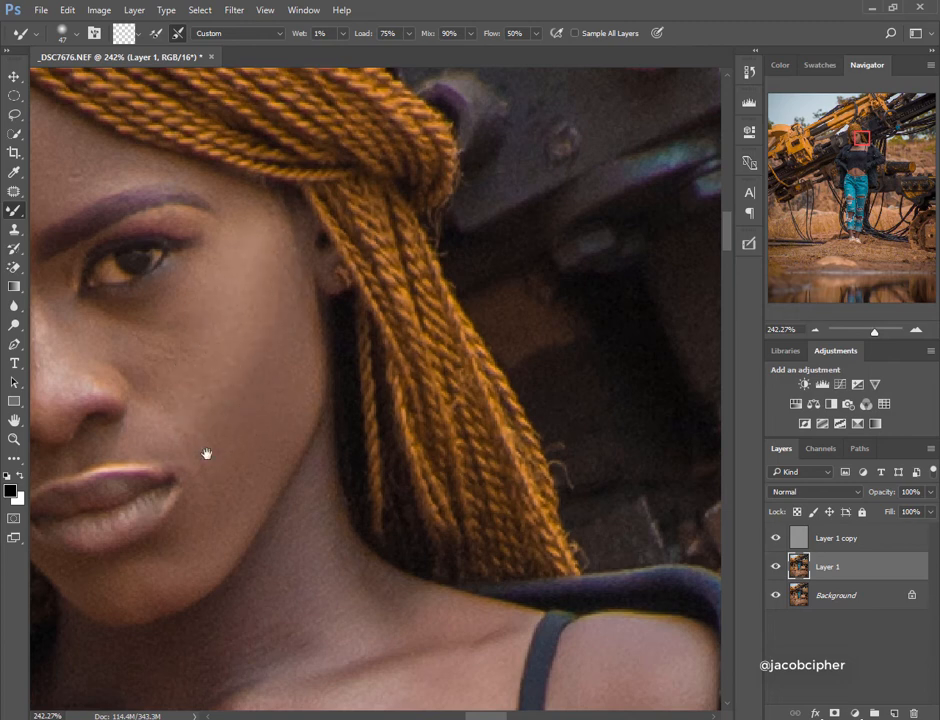
pyautogui.moveTo(210, 451); pyautogui.dragTo(270, 406)
pyautogui.keyDown('alt'); pyautogui.rightClick(268, 403); pyautogui.keyUp('alt')
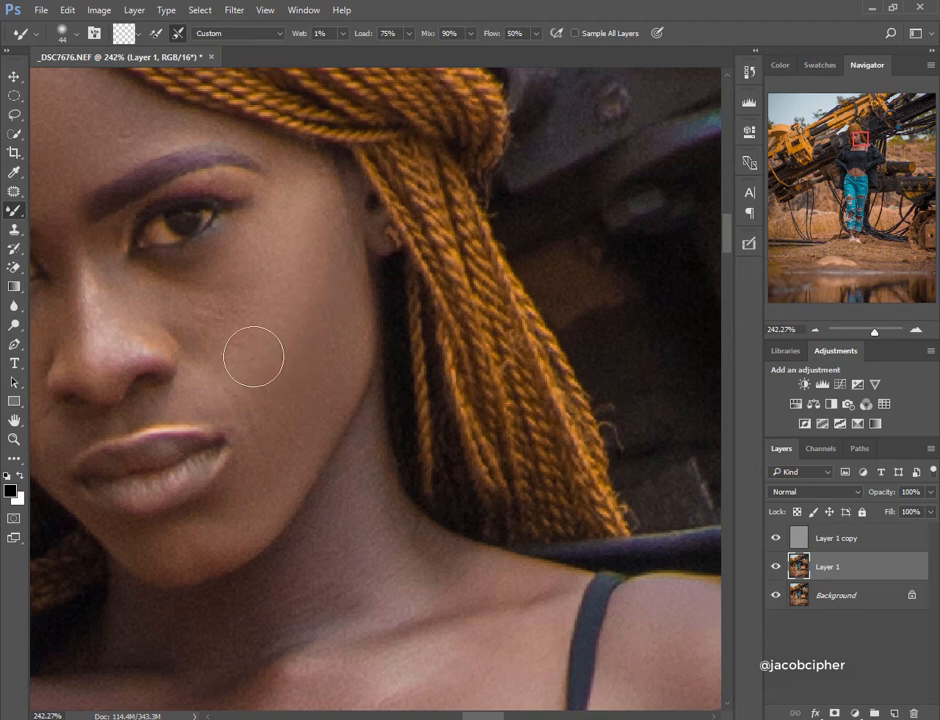
# Smooth the skin under the image-right eye and beside the nose, reducing the Mixer Brush from about 41 to 22.
pyautogui.keyDown('alt'); pyautogui.rightClick(305, 272); pyautogui.keyUp('alt')
pyautogui.moveTo(272, 283); pyautogui.dragTo(350, 313)
pyautogui.keyDown('alt'); pyautogui.rightClick(310, 346); pyautogui.keyUp('alt')
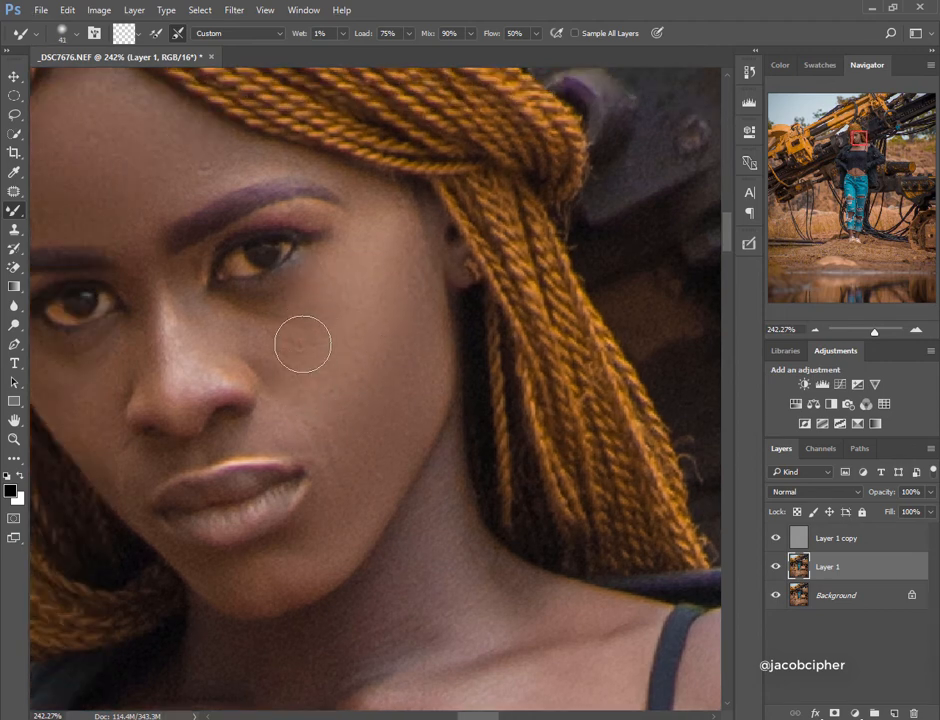
pyautogui.keyDown('alt'); pyautogui.rightClick(300, 335); pyautogui.keyUp('alt')
pyautogui.moveTo(260, 364); pyautogui.dragTo(291, 366)
pyautogui.keyDown('alt'); pyautogui.rightClick(252, 363); pyautogui.keyUp('alt')
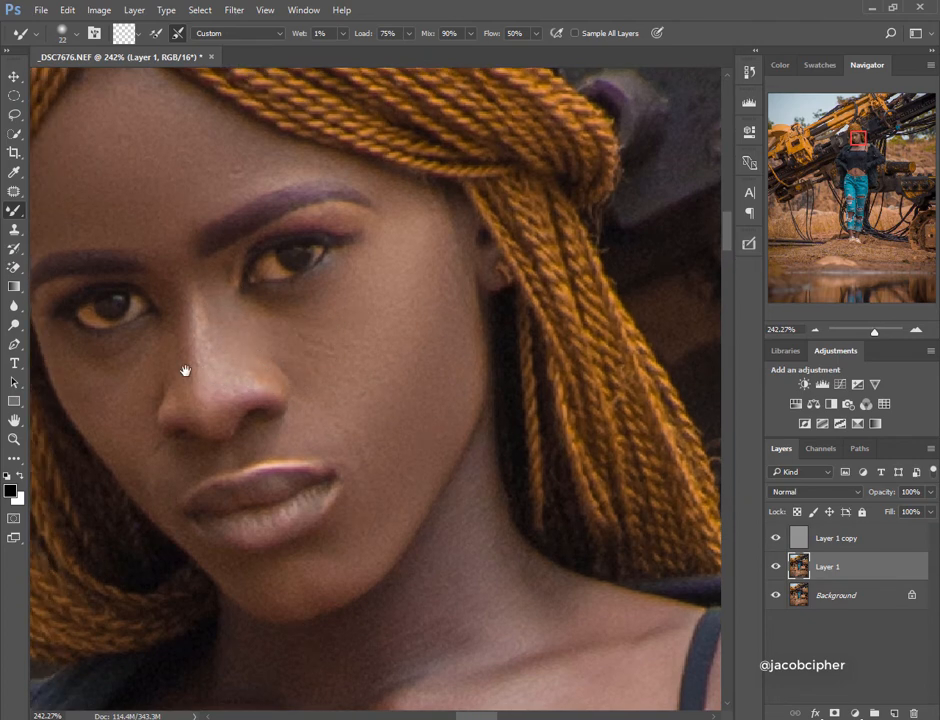
# Blend the skin on the image-left cheek and around the mouth and chin with small Mixer Brush sizes of about 14 to 26.
pyautogui.moveTo(185, 371); pyautogui.dragTo(247, 347)
pyautogui.keyDown('alt'); pyautogui.rightClick(227, 338); pyautogui.keyUp('alt')
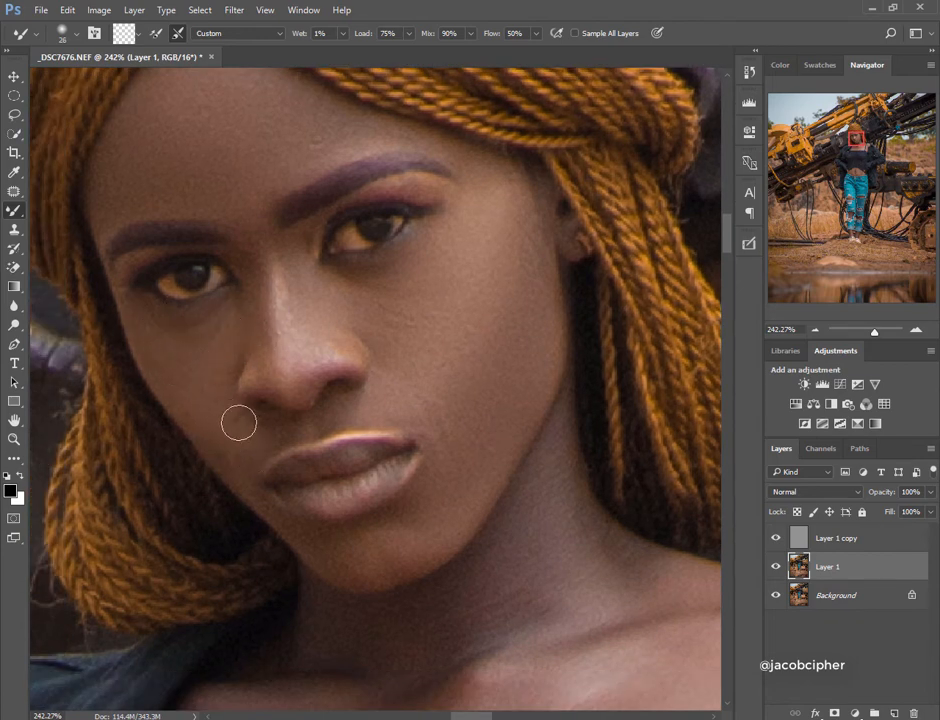
pyautogui.moveTo(155, 340)
pyautogui.mouseDown()
pyautogui.moveTo(275, 420)
pyautogui.moveTo(239, 279)
pyautogui.mouseUp()
pyautogui.keyDown('alt'); pyautogui.rightClick(275, 315); pyautogui.keyUp('alt')
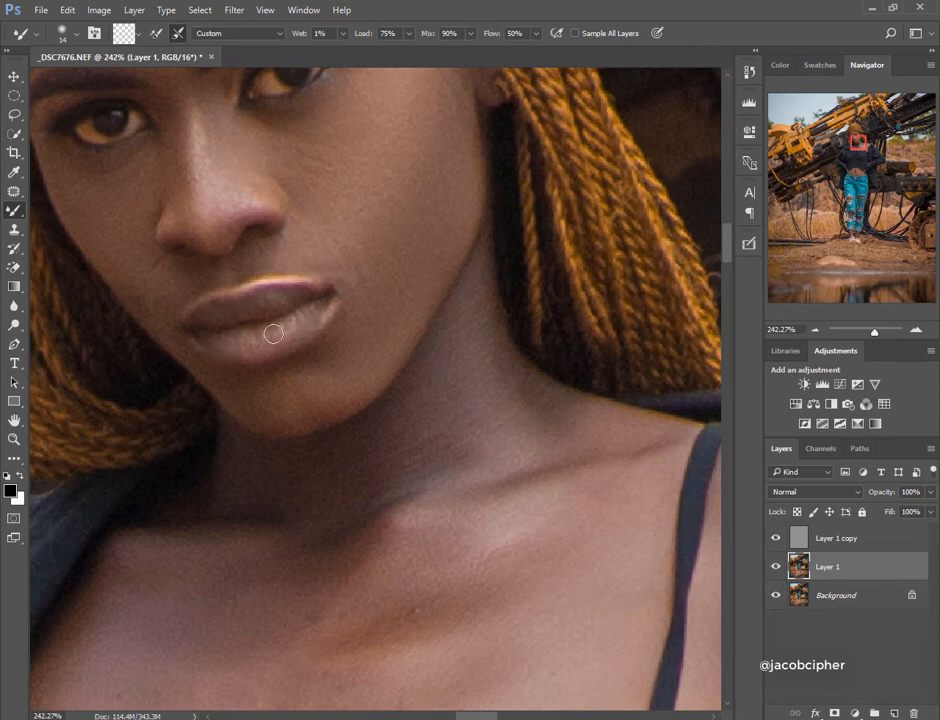
pyautogui.moveTo(318, 401); pyautogui.dragTo(248, 331)
pyautogui.keyDown('alt'); pyautogui.rightClick(248, 331); pyautogui.keyUp('alt')
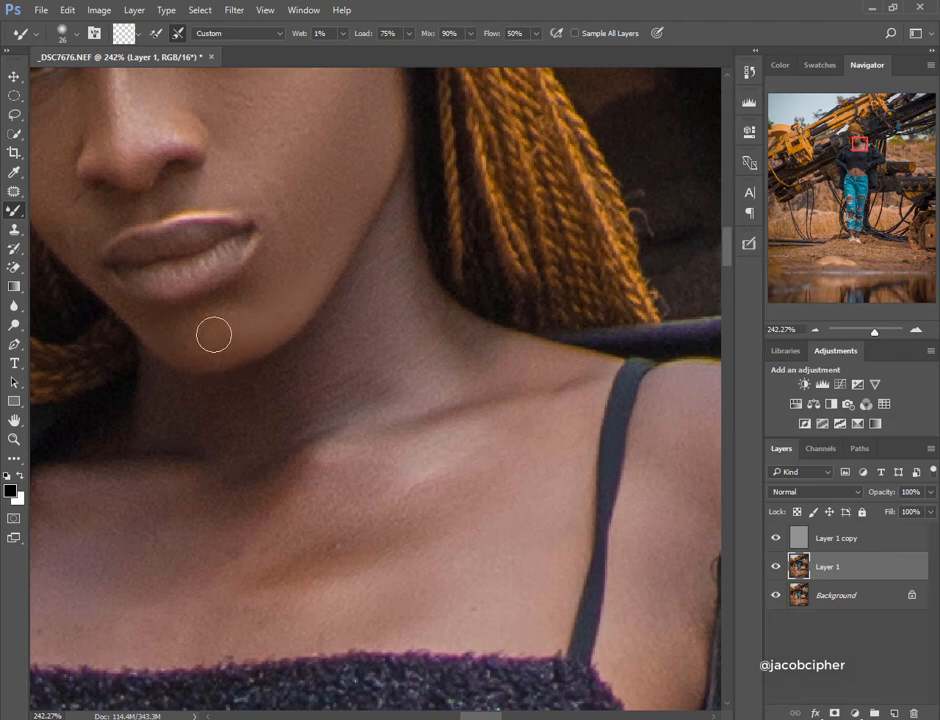
# Smooth the neck and collarbone skin on Layer 1 with the Mixer Brush at a size of about 39.
pyautogui.scroll(-5, 222, 245)
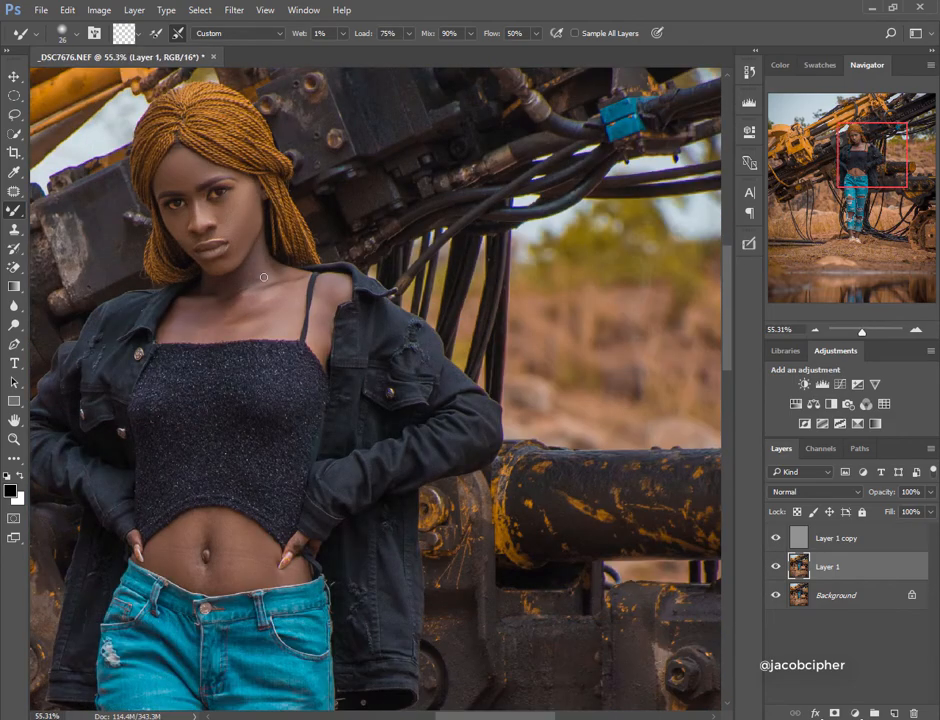
pyautogui.scroll(5, 262, 268)
pyautogui.moveTo(273, 248)
pyautogui.mouseDown()
pyautogui.moveTo(282, 255)
pyautogui.moveTo(262, 260)
pyautogui.mouseUp()
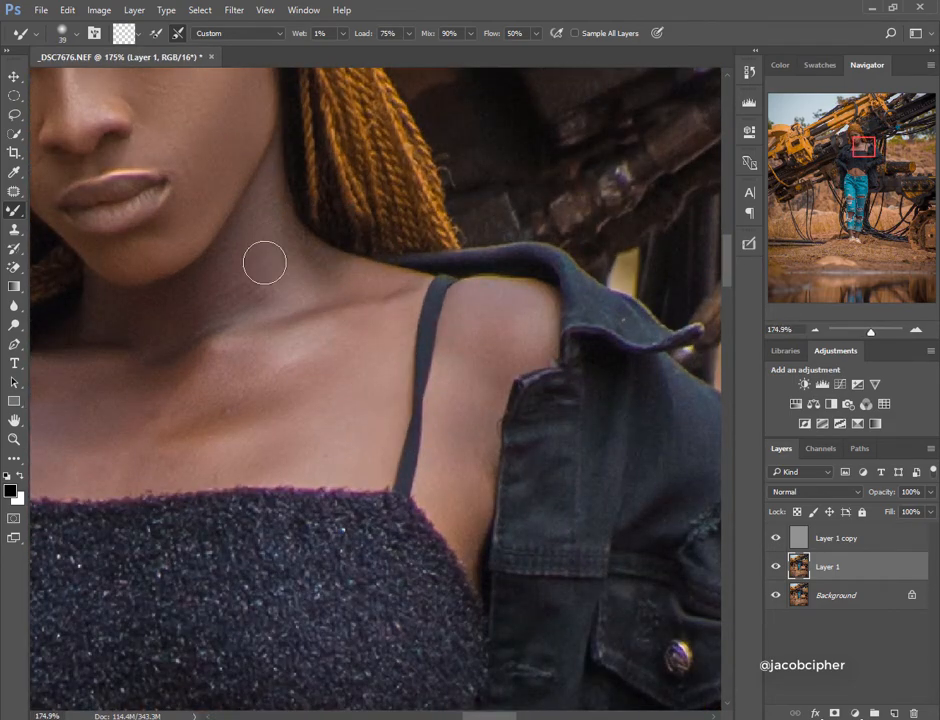
pyautogui.scroll(2, 262, 260)
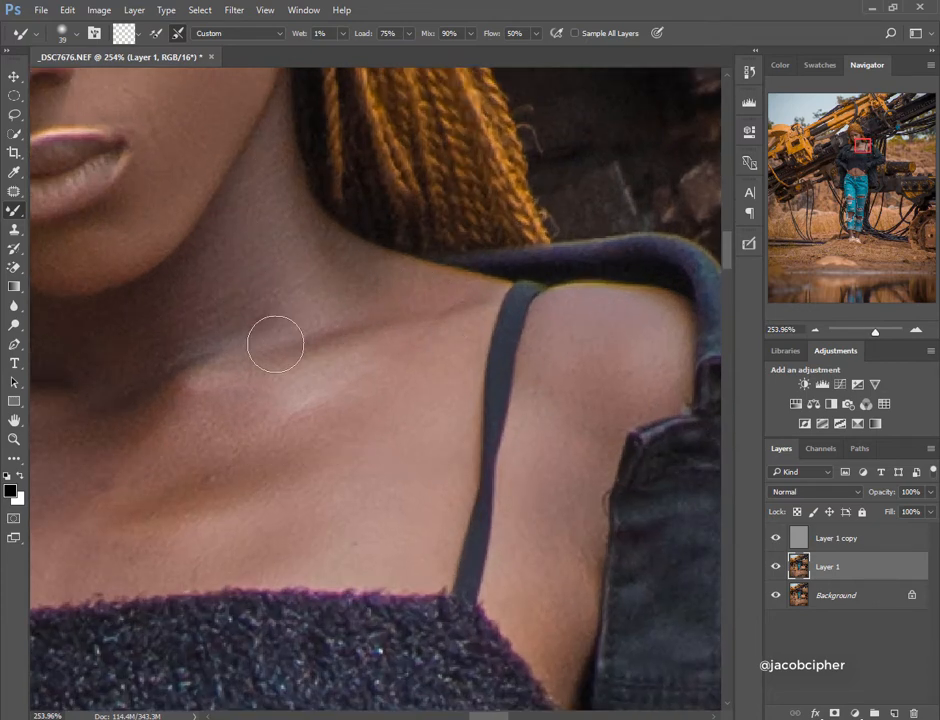
pyautogui.scroll(-2, 229, 346)
pyautogui.hscroll(-3, 229, 346)
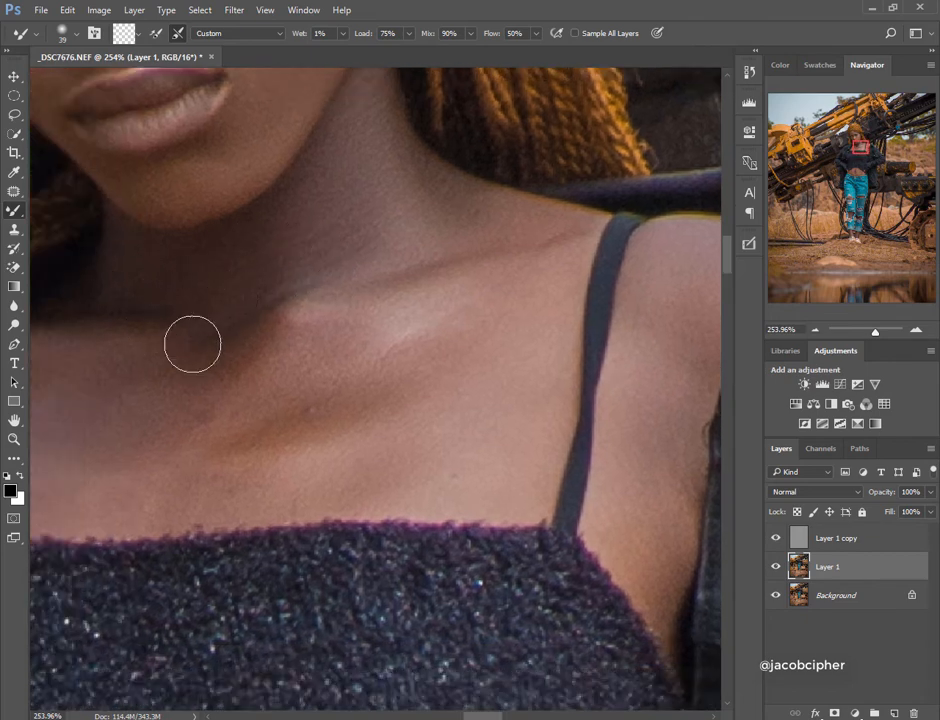
# Blend the chest skin above the knitted top and the throat shadow, using Mixer Brush sizes of about 36 to 54.
pyautogui.moveTo(208, 389); pyautogui.dragTo(304, 304)
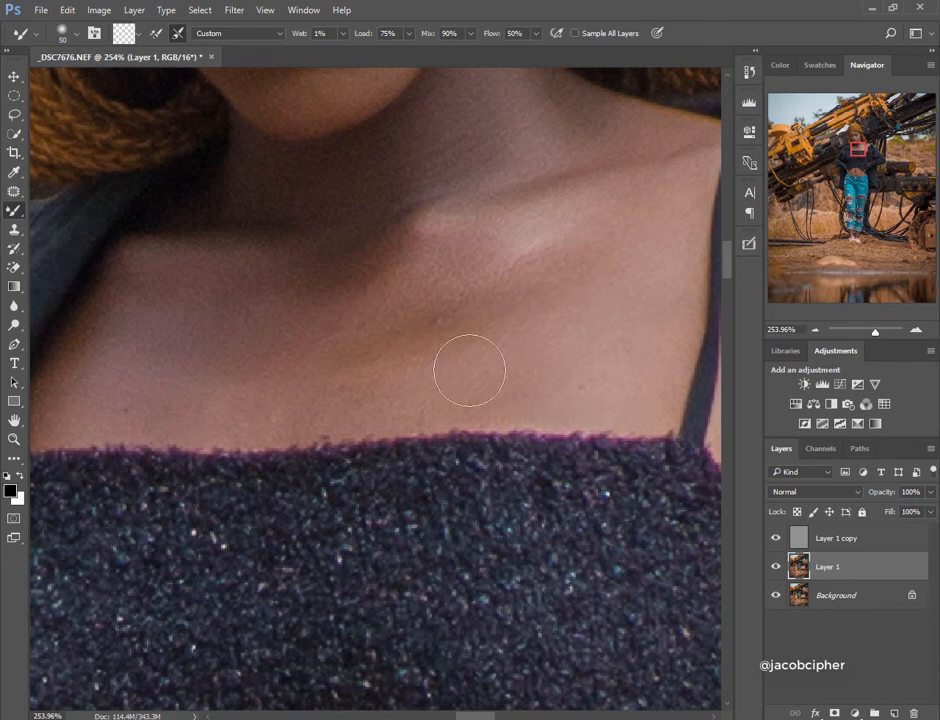
pyautogui.moveTo(543, 301)
pyautogui.mouseDown()
pyautogui.moveTo(488, 256)
pyautogui.moveTo(403, 280)
pyautogui.moveTo(379, 256)
pyautogui.moveTo(341, 345)
pyautogui.moveTo(348, 381)
pyautogui.moveTo(398, 393)
pyautogui.moveTo(109, 410)
pyautogui.moveTo(134, 391)
pyautogui.moveTo(276, 342)
pyautogui.moveTo(142, 368)
pyautogui.moveTo(111, 391)
pyautogui.moveTo(262, 346)
pyautogui.mouseUp()
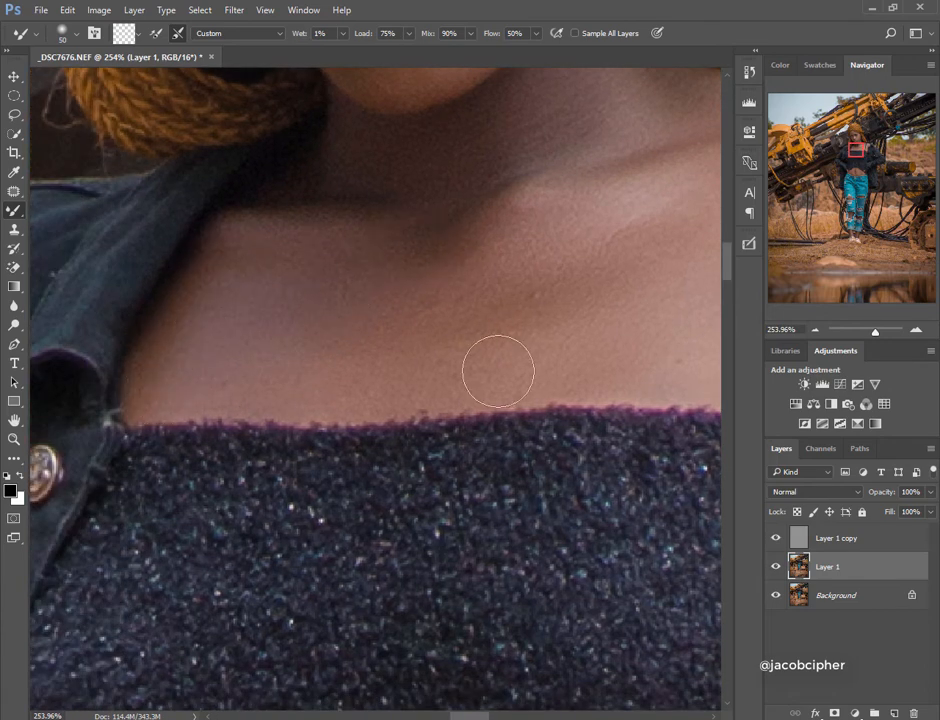
pyautogui.moveTo(370, 349); pyautogui.dragTo(370, 430)
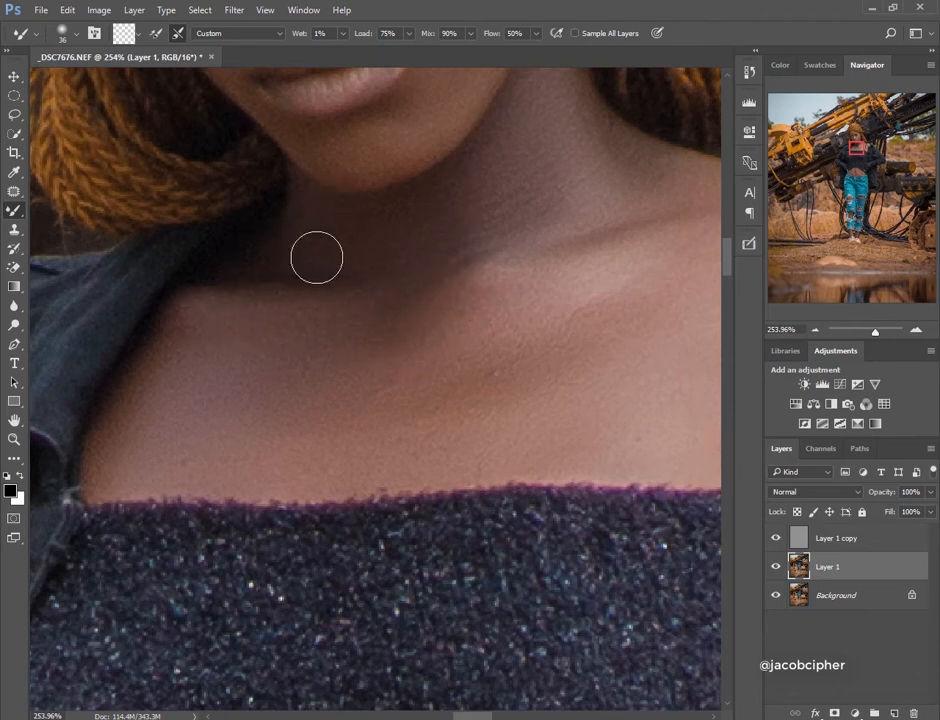
pyautogui.moveTo(449, 308); pyautogui.dragTo(140, 340)
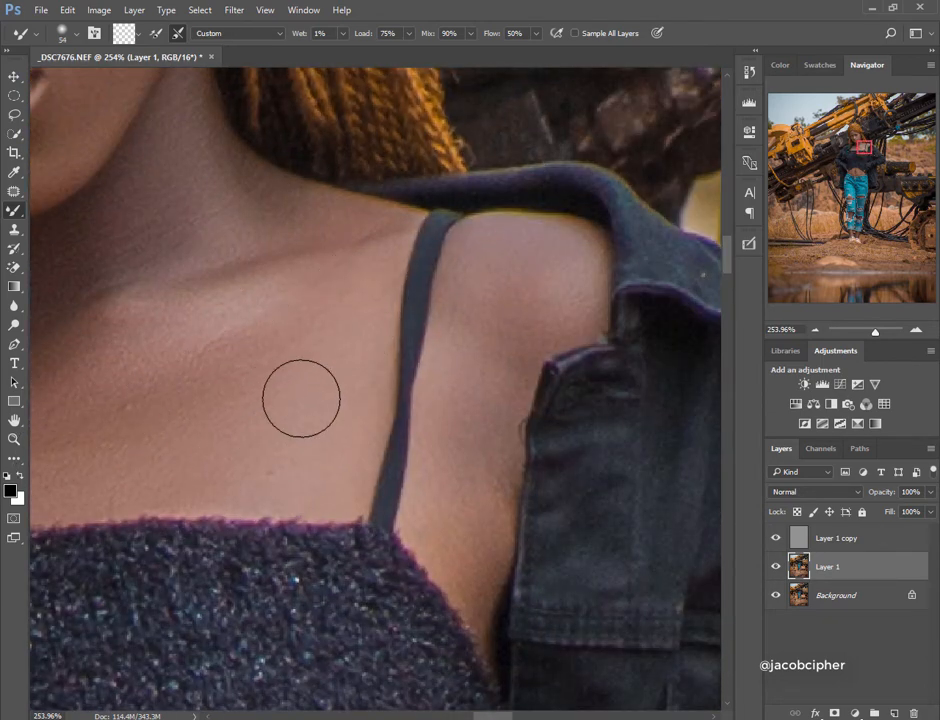
# Smooth the bare shoulder between the strap and the denim jacket with the Mixer Brush at a size of about 43.
pyautogui.hscroll(5, 320, 355)
pyautogui.scroll(1, 320, 355)
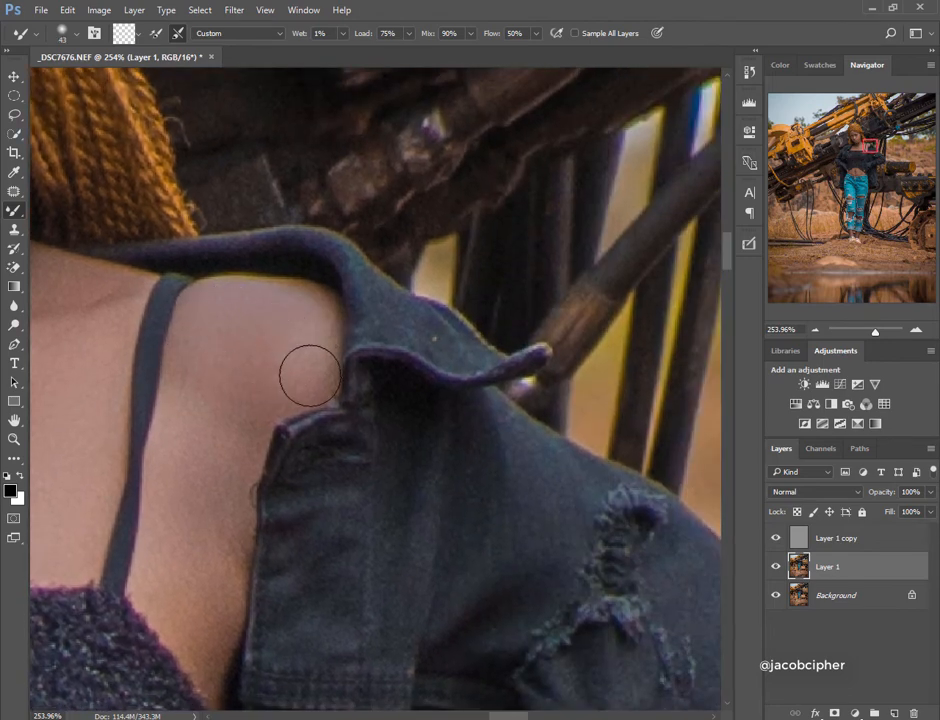
pyautogui.moveTo(216, 491); pyautogui.dragTo(251, 416)
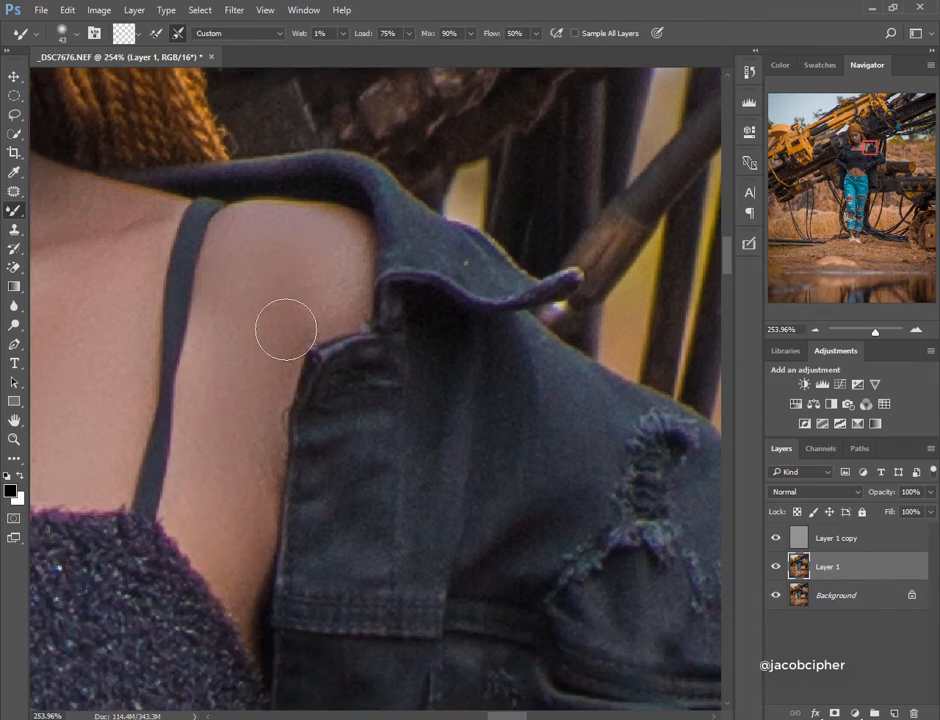
# Group Layer 1 and Layer 1 copy, and name the group FS.
pyautogui.scroll(-5, 260, 389)
pyautogui.scroll(-6, 260, 389)
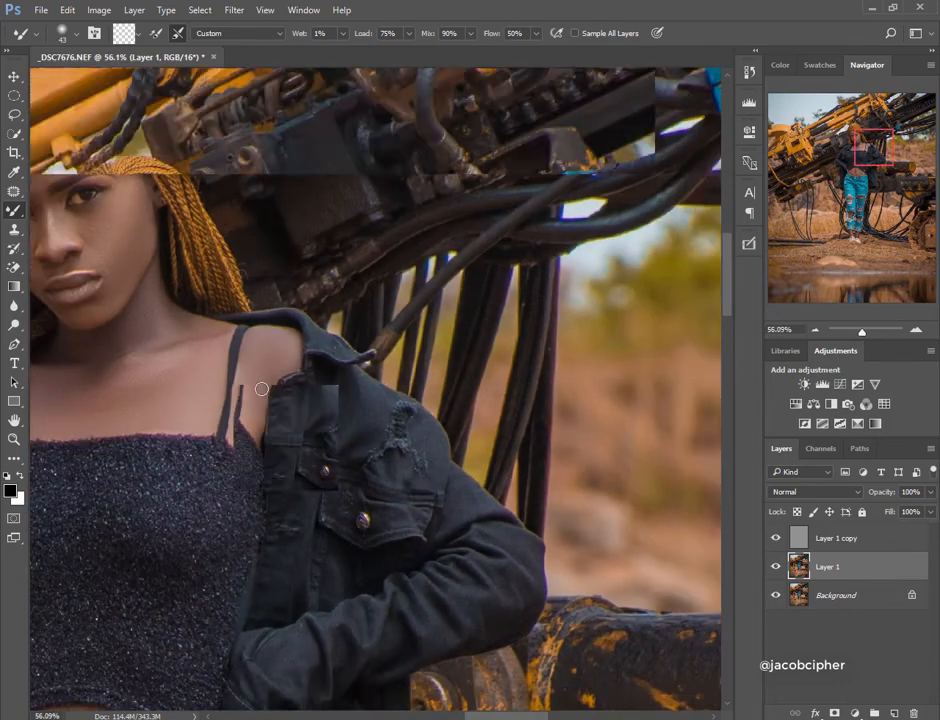
pyautogui.scroll(4, 262, 391)
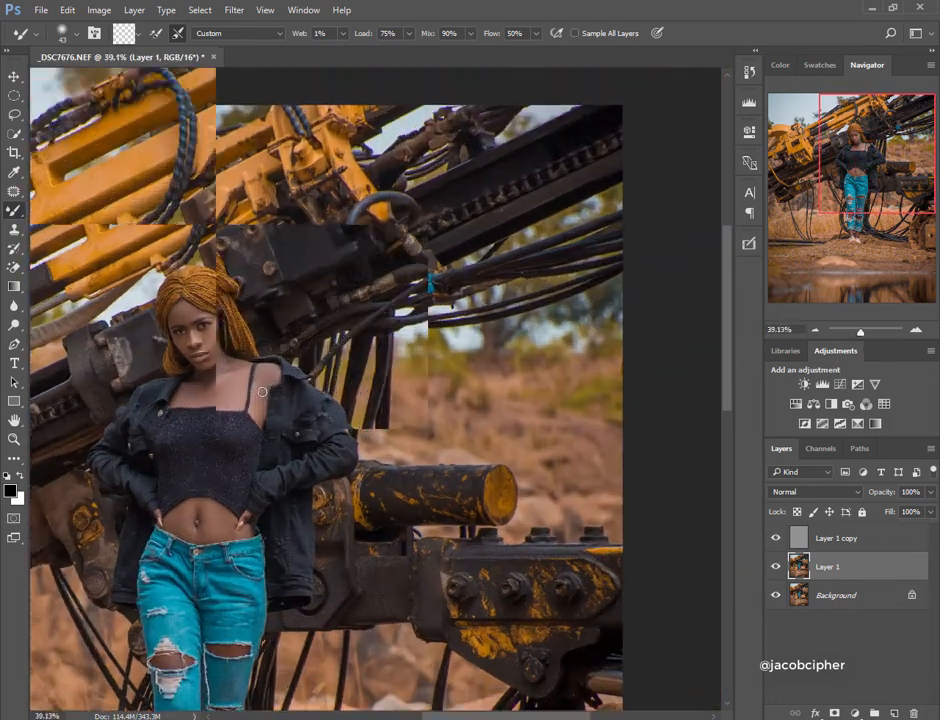
pyautogui.moveTo(163, 382); pyautogui.dragTo(385, 467)
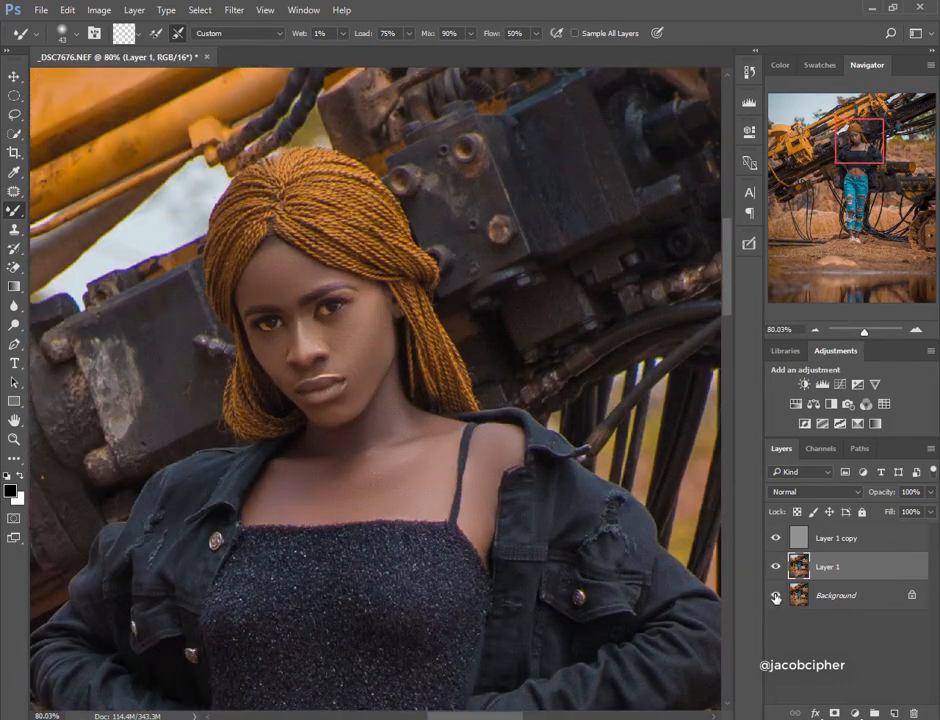
pyautogui.keyDown('shift'); pyautogui.click(843, 541); pyautogui.keyUp('shift')
pyautogui.hotkey('ctrl', 'g')
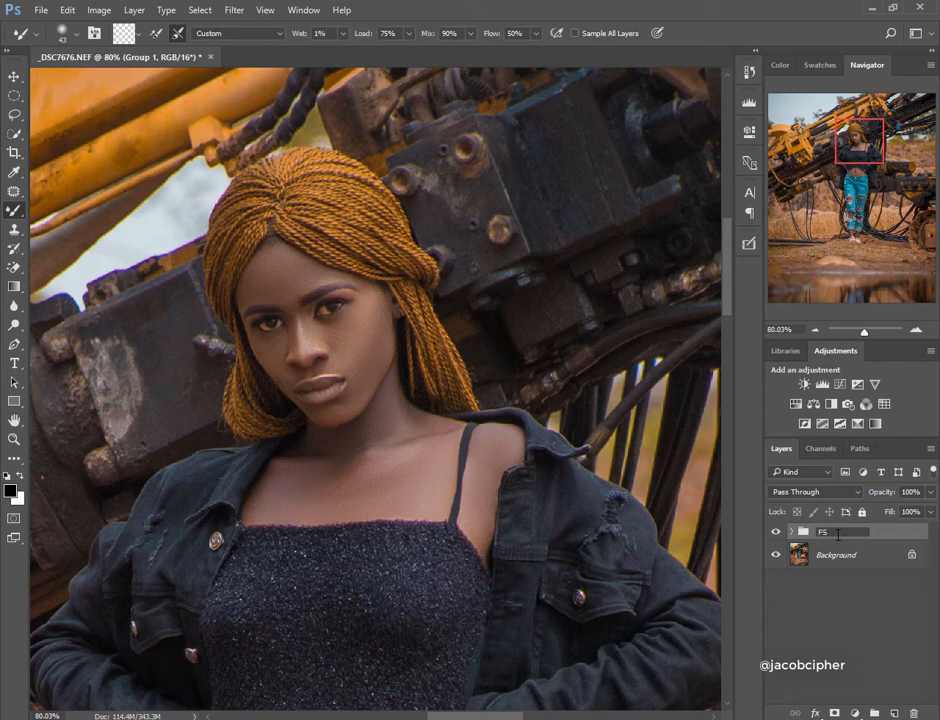
pyautogui.click(14, 76)
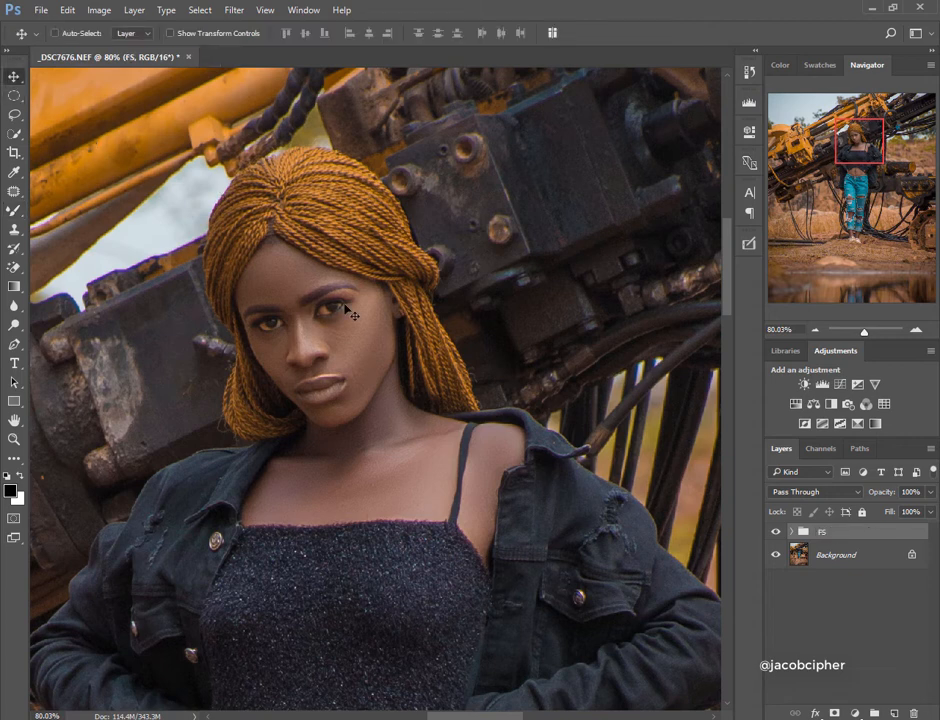
# Hide and show the FS group to compare the skin before and after retouching, and expand the group's contents.
pyautogui.click(777, 533)
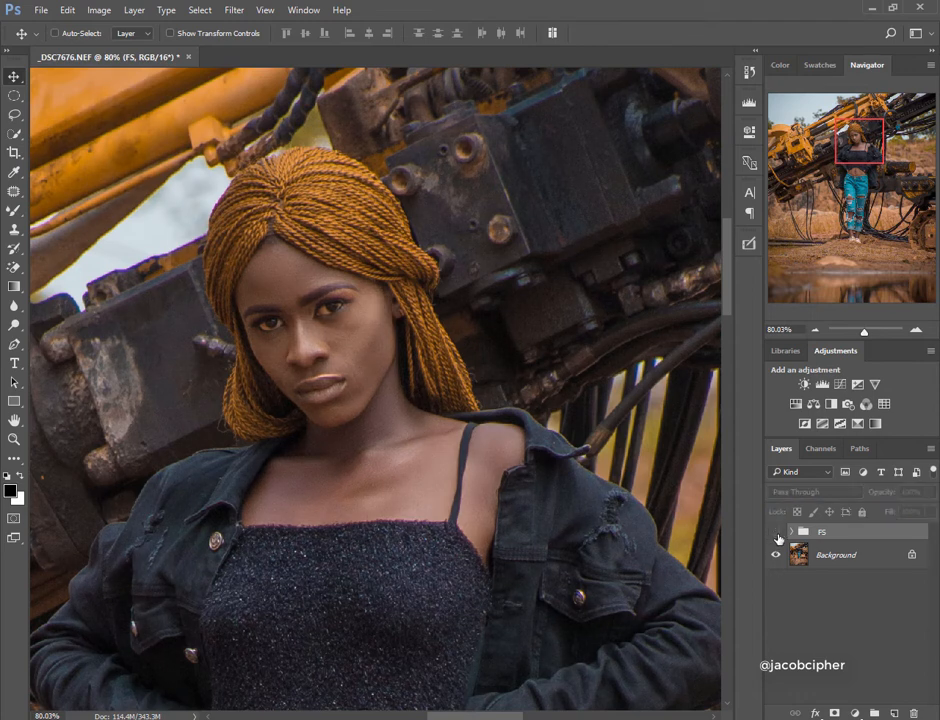
pyautogui.click(777, 534)
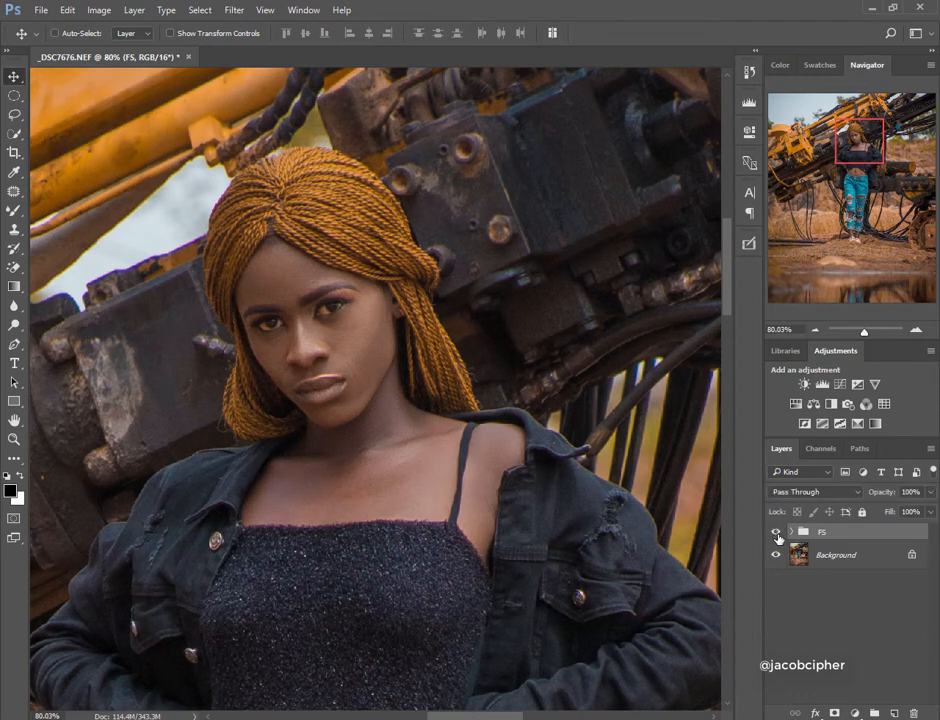
pyautogui.click(792, 532)
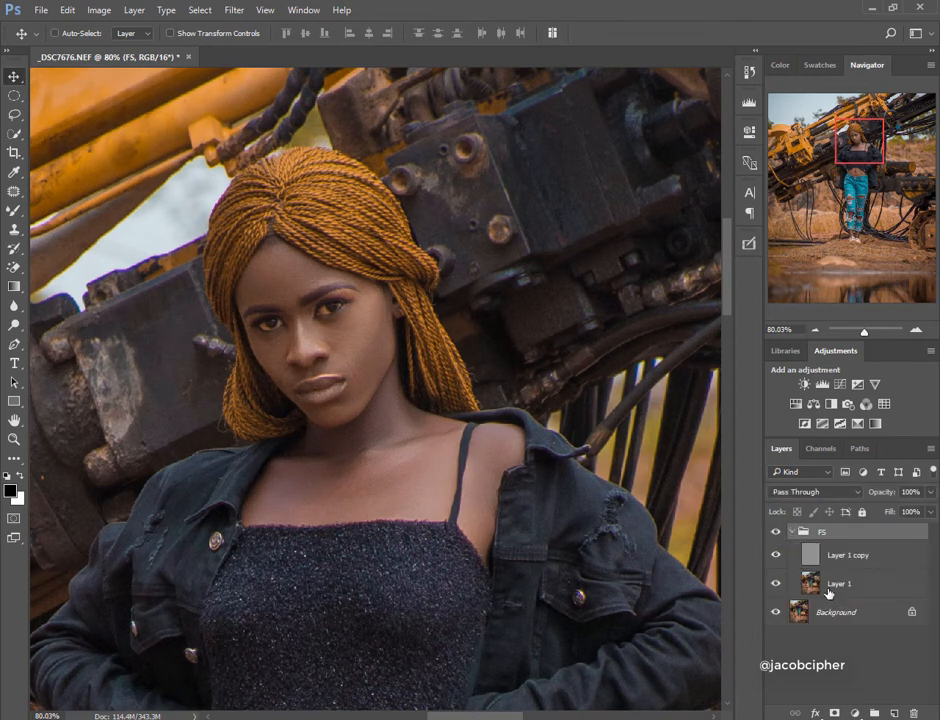
# Smooth the midriff skin between the knitted top and the jeans on Layer 1, using Mixer Brush sizes of about 49 to 66.
pyautogui.click(829, 591)
pyautogui.press('b')
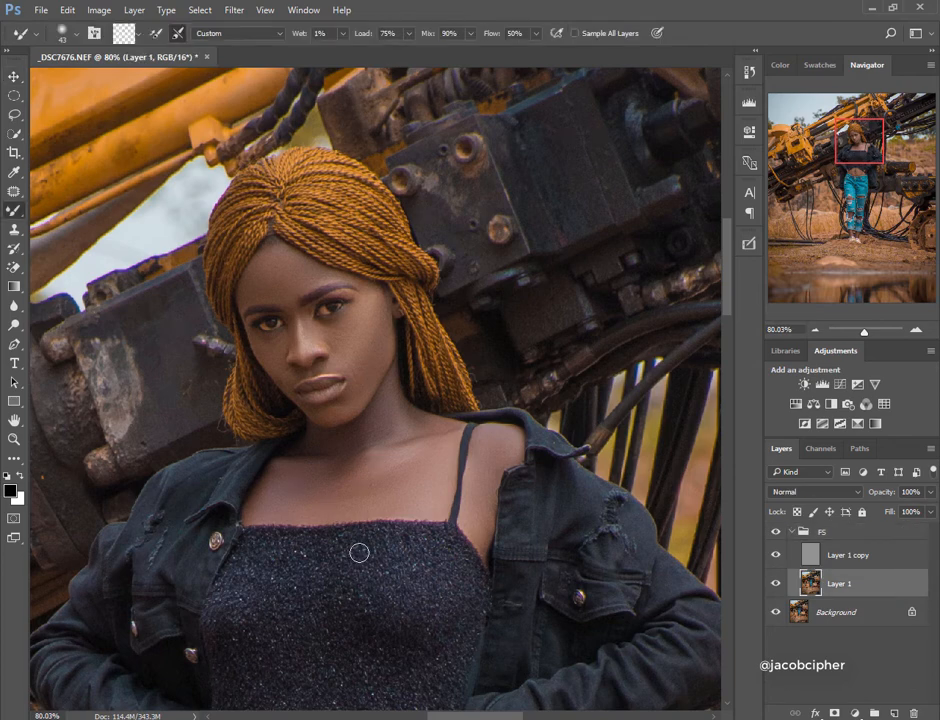
pyautogui.moveTo(407, 548)
pyautogui.mouseDown()
pyautogui.moveTo(480, 329)
pyautogui.moveTo(430, 335)
pyautogui.mouseUp()
pyautogui.scroll(3, 478, 336)
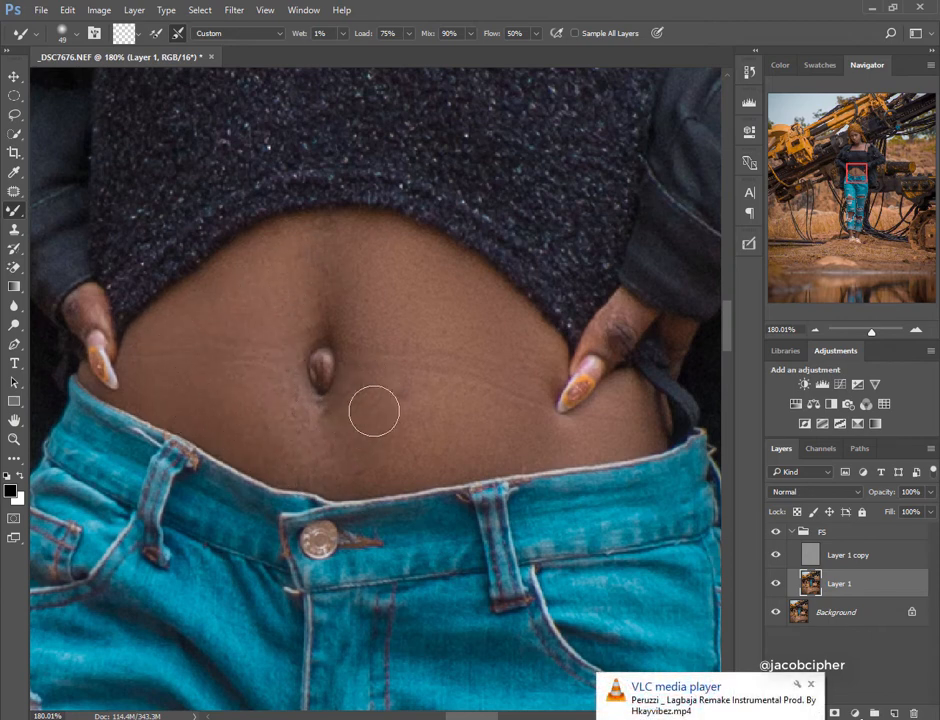
pyautogui.keyDown('alt'); pyautogui.rightClick(440, 411); pyautogui.keyUp('alt')
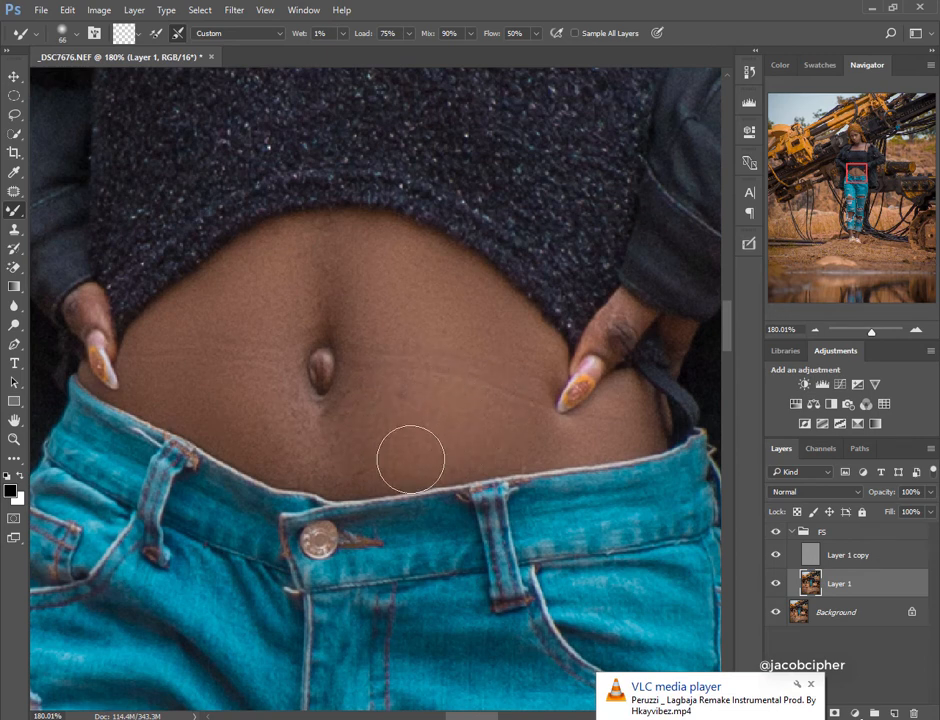
pyautogui.moveTo(453, 432); pyautogui.dragTo(373, 430)
pyautogui.keyDown('alt'); pyautogui.rightClick(373, 430); pyautogui.keyUp('alt')
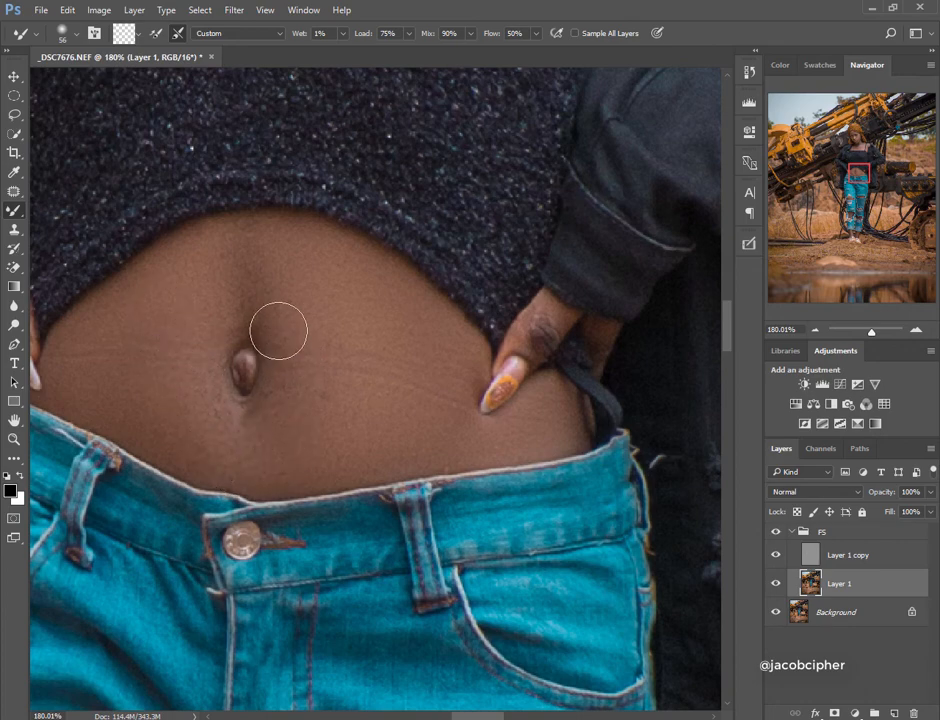
# Smooth the knee and thigh skin showing through the rips in the jeans with the Mixer Brush at a size of 56.
pyautogui.scroll(-5, 323, 304)
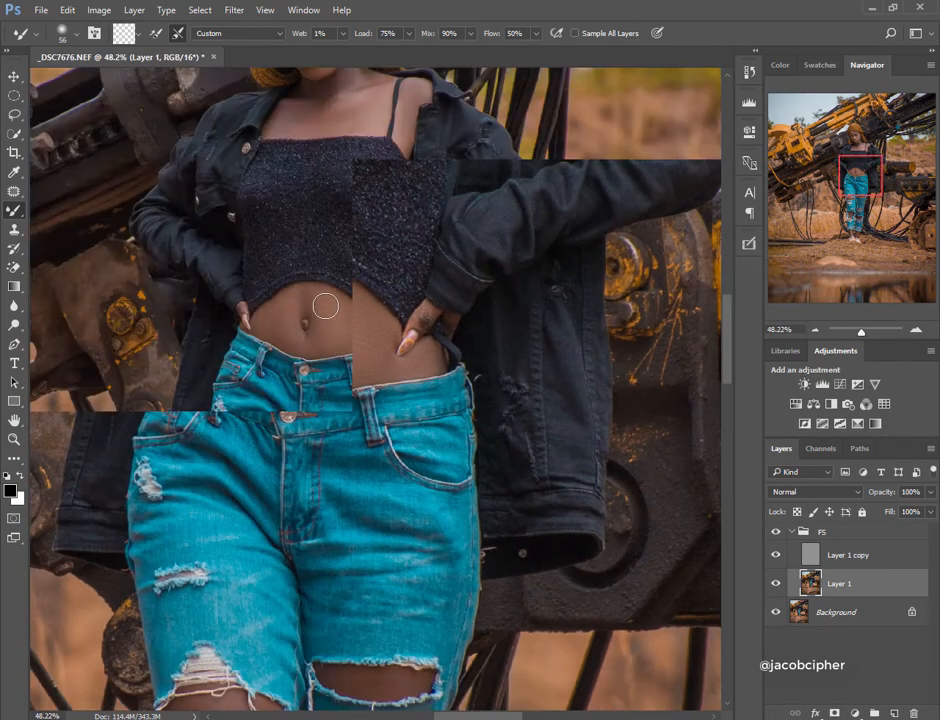
pyautogui.scroll(-4, 325, 306)
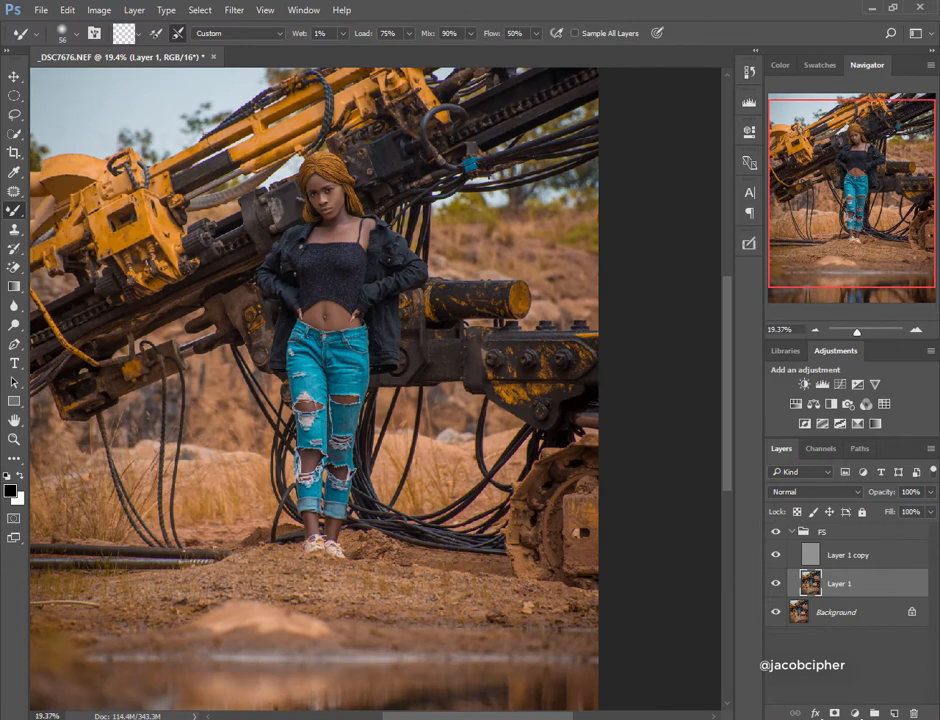
pyautogui.scroll(7, 314, 422)
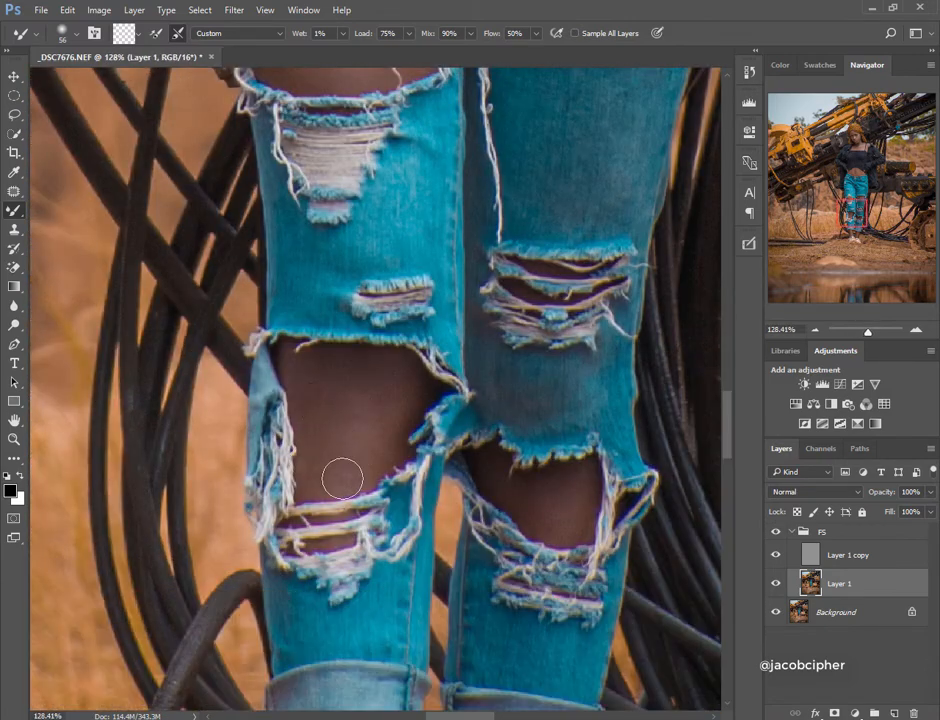
pyautogui.moveTo(552, 567); pyautogui.dragTo(406, 437)
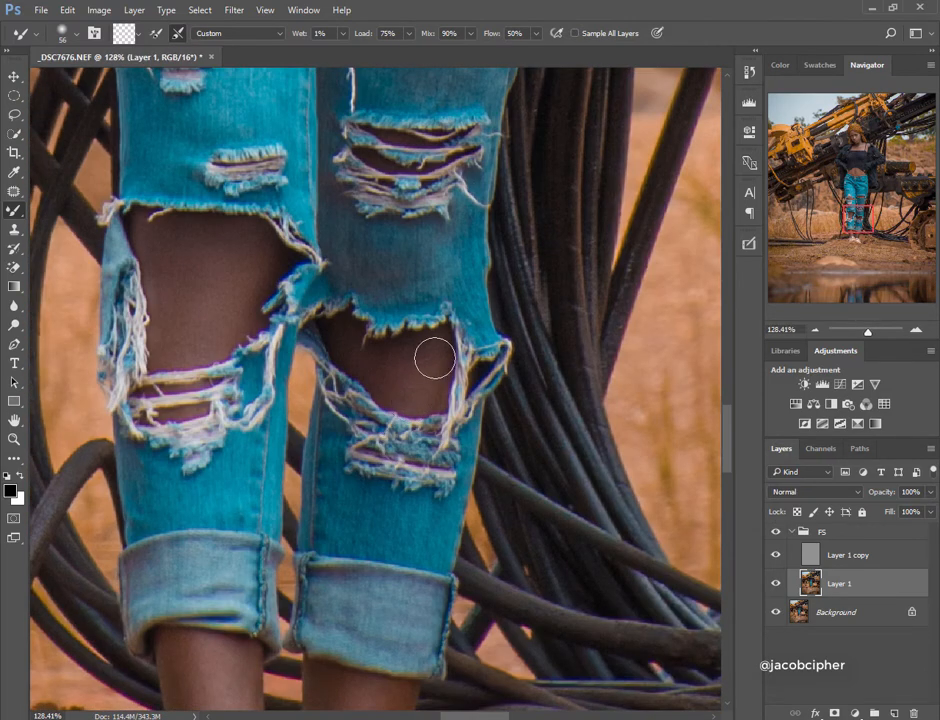
pyautogui.moveTo(381, 331); pyautogui.dragTo(314, 546)
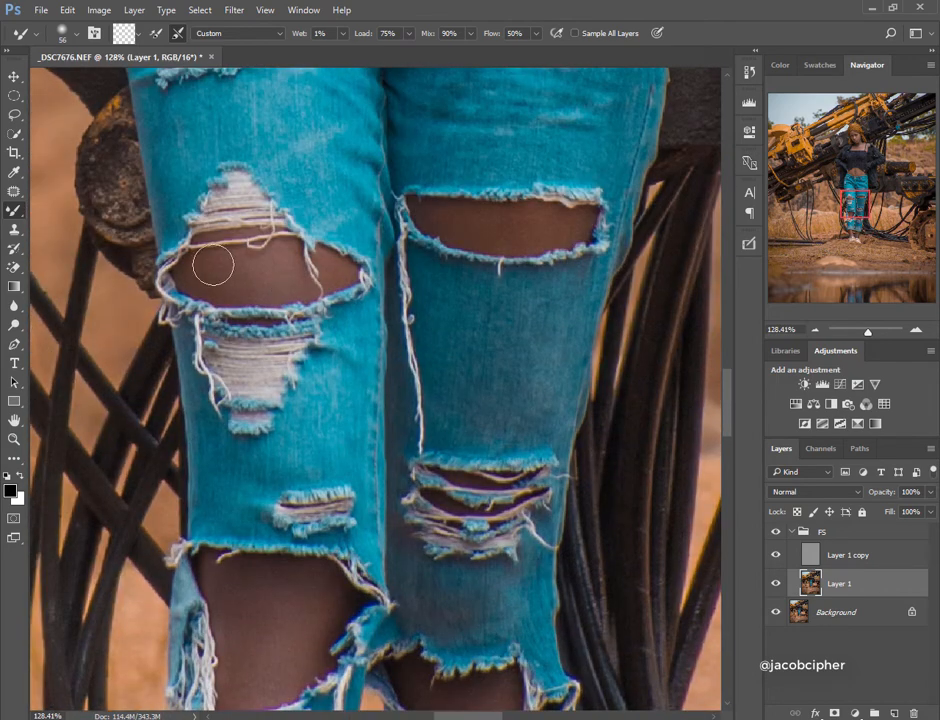
pyautogui.moveTo(306, 285); pyautogui.dragTo(206, 305)
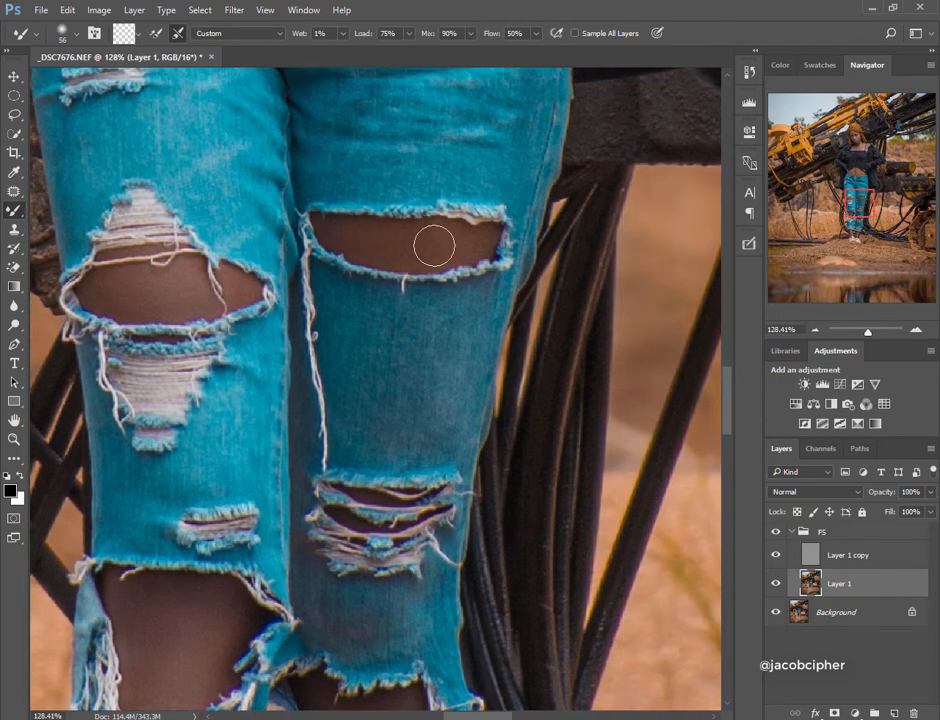
# Smooth the ankle skin between the jeans' cuffs and the sneakers with the Mixer Brush at a size of 56.
pyautogui.scroll(-10, 426, 208)
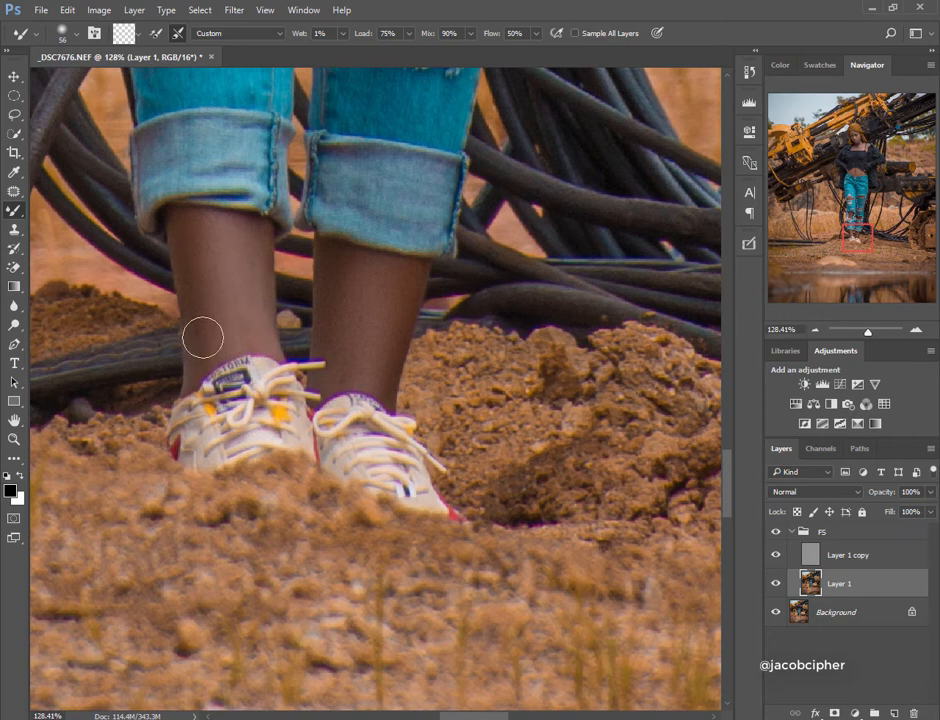
pyautogui.scroll(-10, 300, 304)
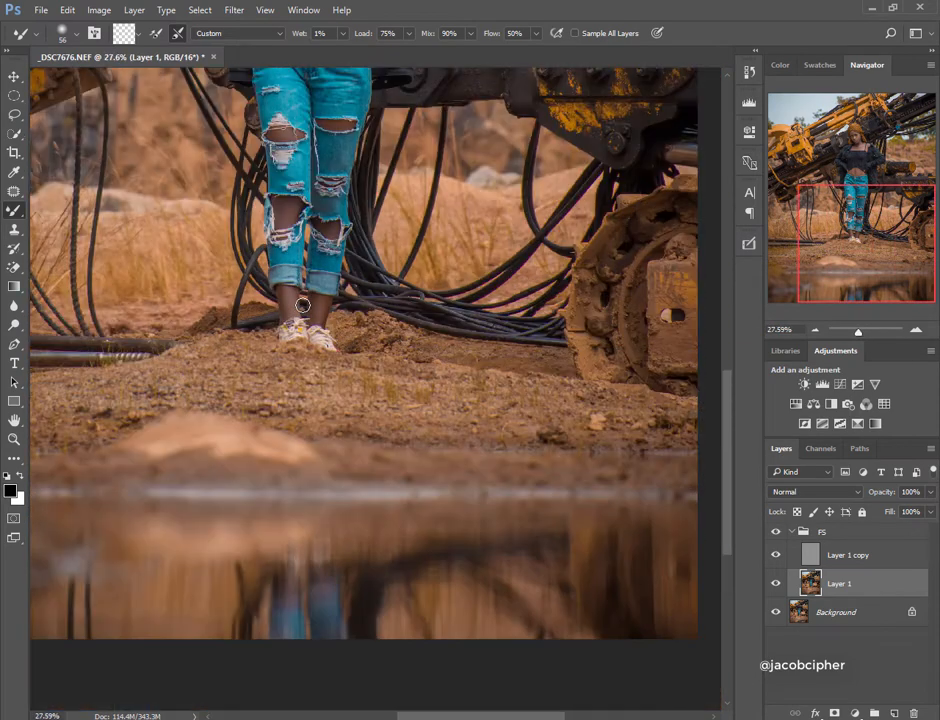
pyautogui.scroll(2, 375, 286)
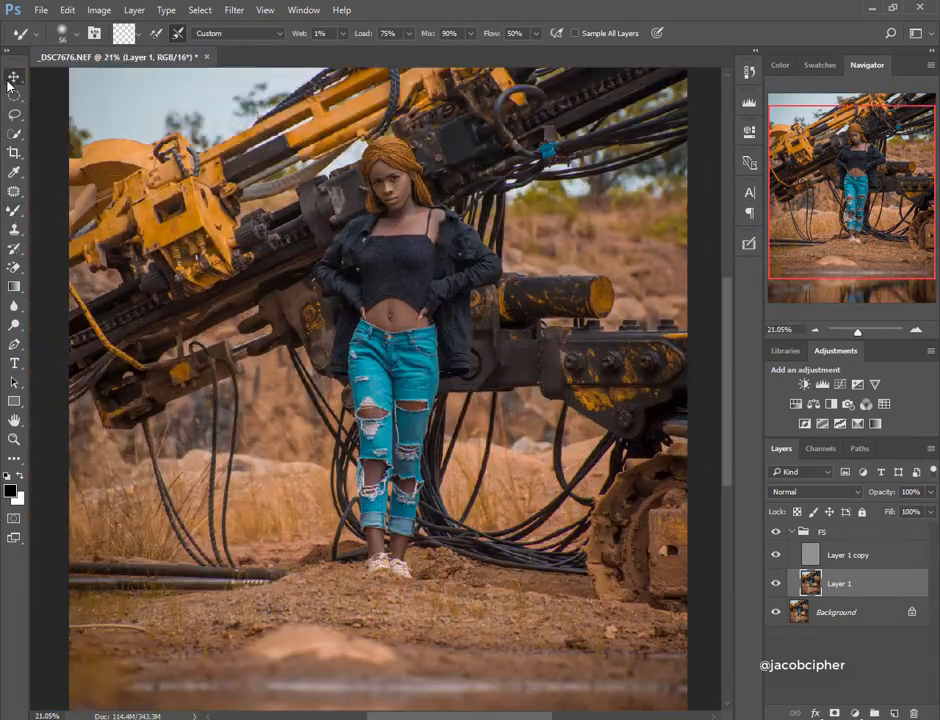
# Leave the Mixer Brush for the Move tool, check the retouched face up close, and select and collapse the FS group.
pyautogui.click(13, 77)
pyautogui.scroll(6, 376, 187)
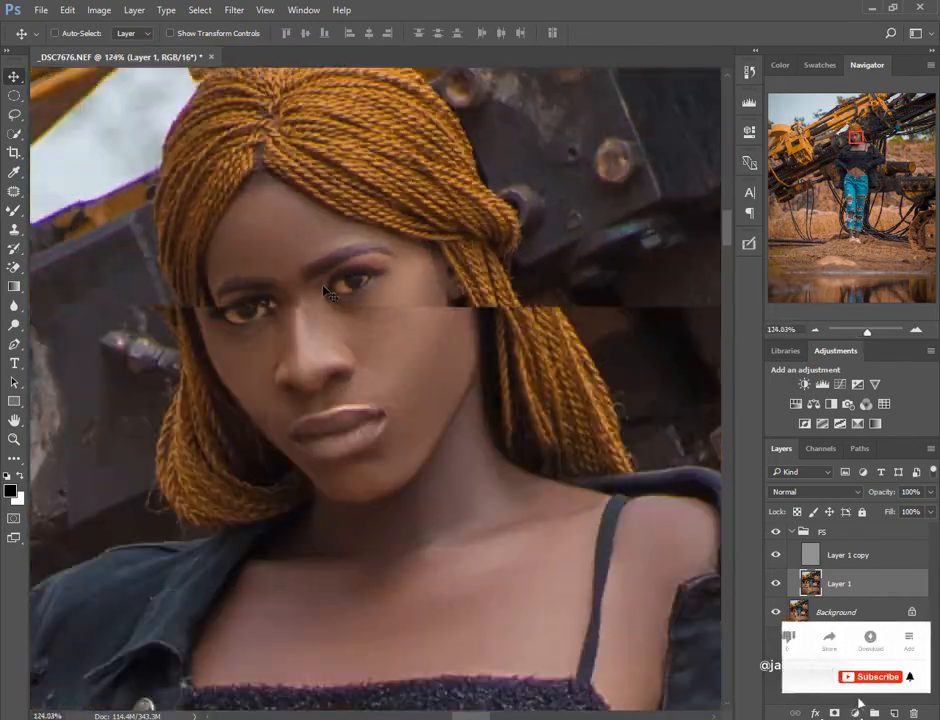
pyautogui.scroll(-6, 324, 291)
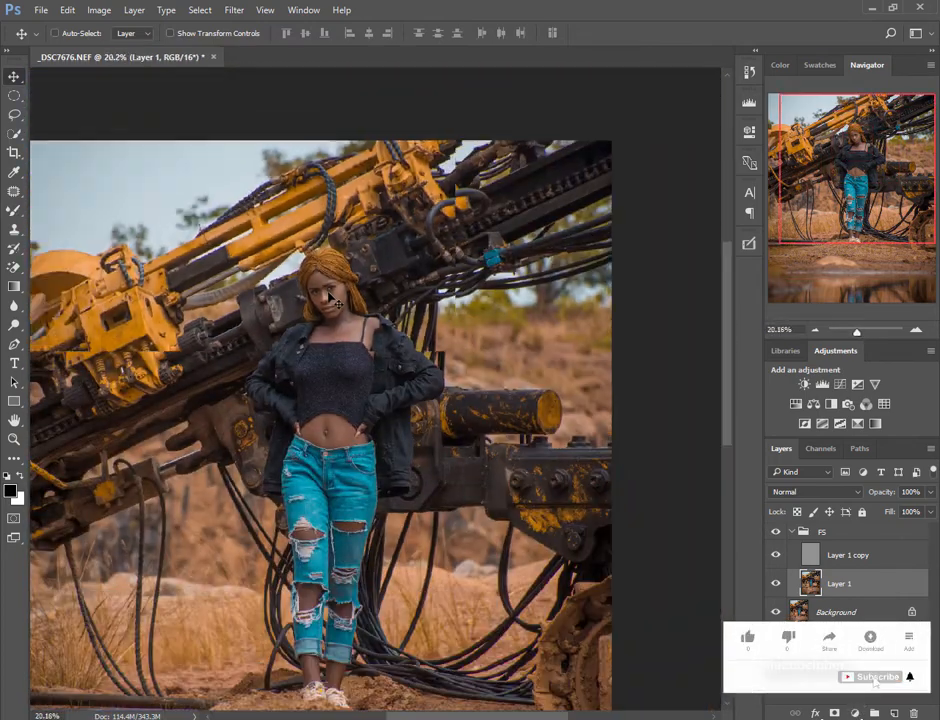
pyautogui.scroll(6, 412, 200)
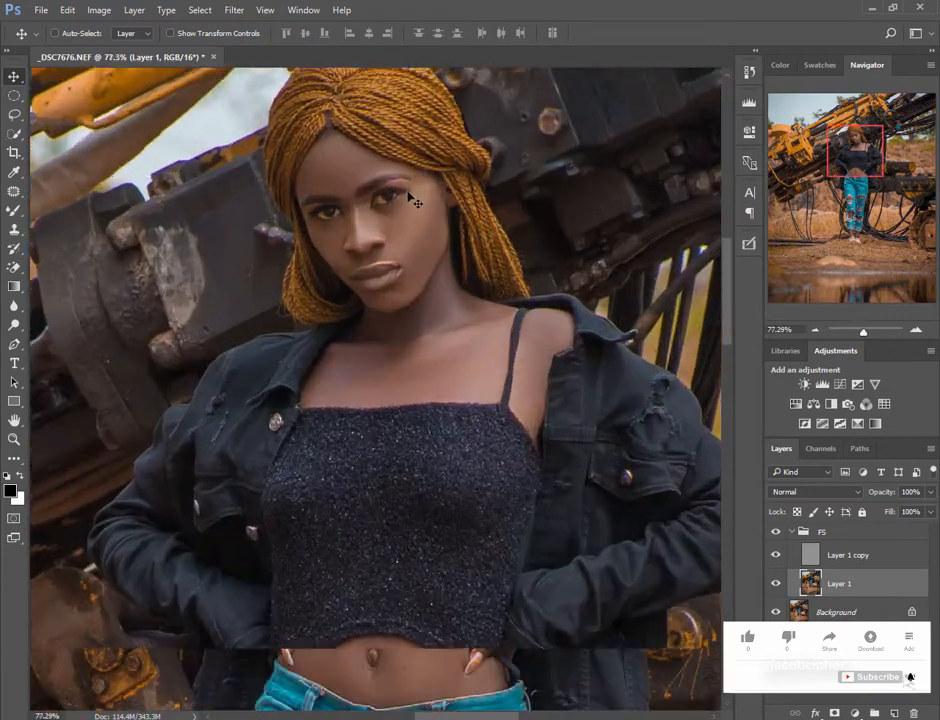
pyautogui.scroll(6, 412, 200)
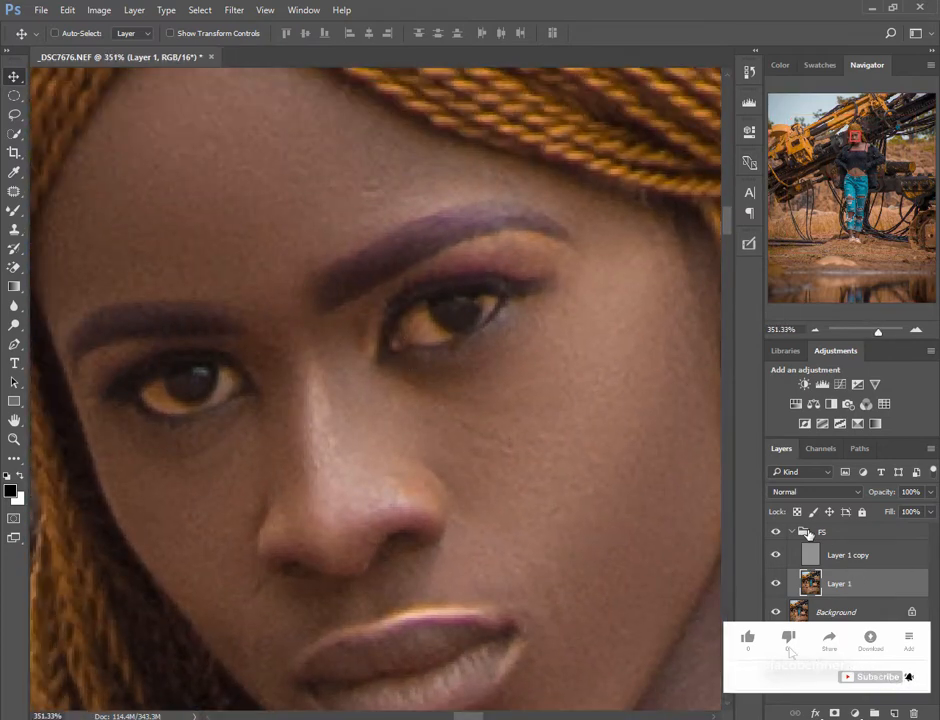
pyautogui.click(797, 535)
pyautogui.click(794, 533)
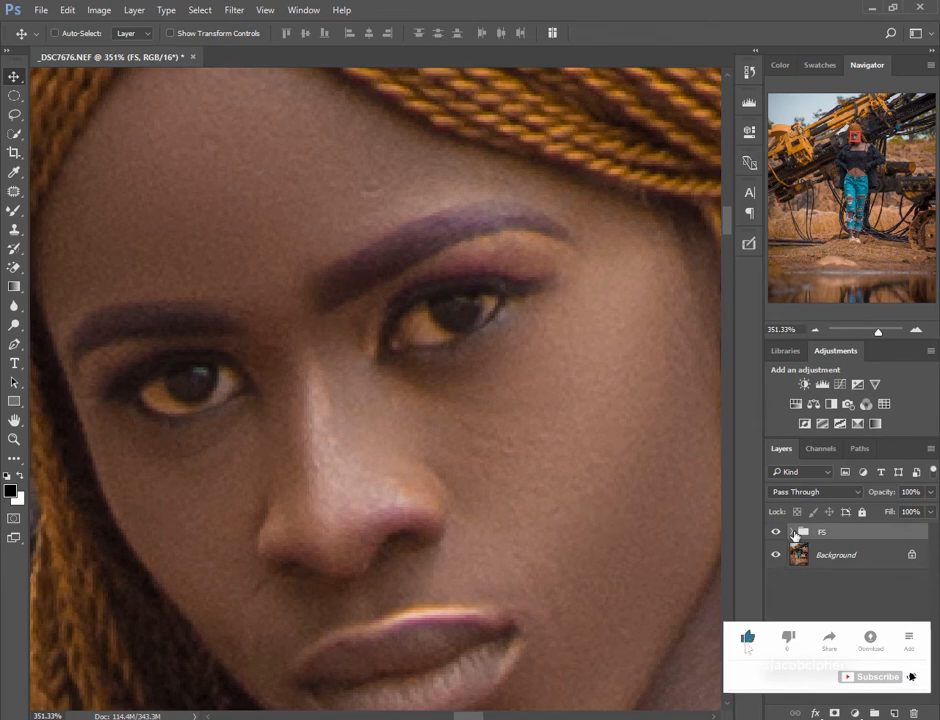
# Add the black-masked eye-whitening group above FS and paint its mask white over the sclera of the subject's left eye, brush size about 6 to 7.
pyautogui.press('F3')
pyautogui.moveTo(424, 335)
pyautogui.mouseDown()
pyautogui.moveTo(388, 323)
pyautogui.moveTo(420, 331)
pyautogui.moveTo(437, 267)
pyautogui.mouseUp()
pyautogui.scroll(2, 418, 333)
pyautogui.scroll(3, 418, 333)
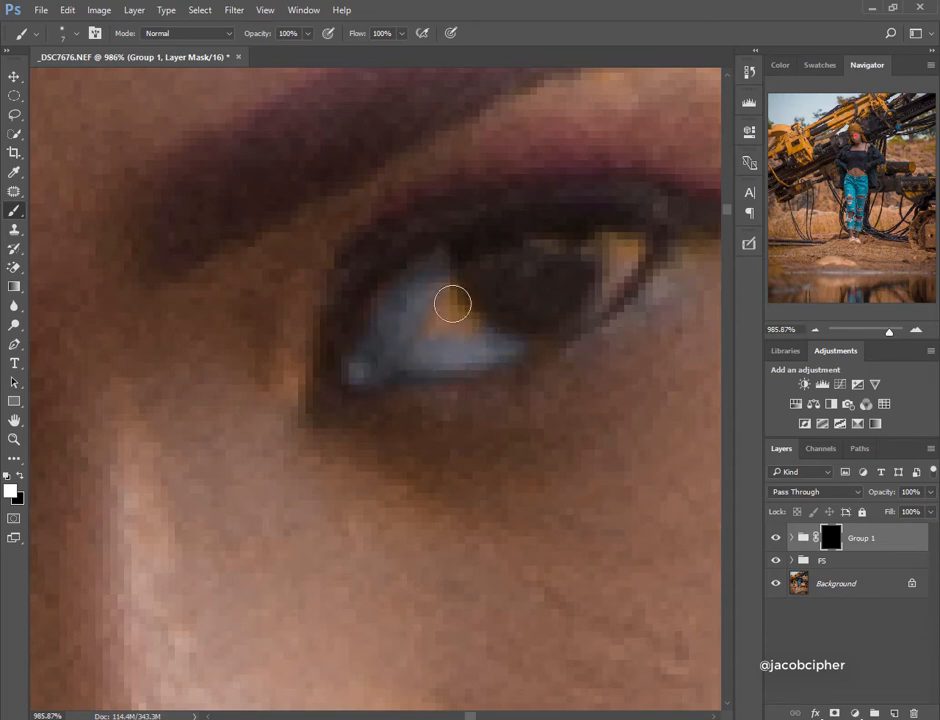
pyautogui.scroll(2, 417, 355)
pyautogui.moveTo(497, 361); pyautogui.dragTo(569, 300)
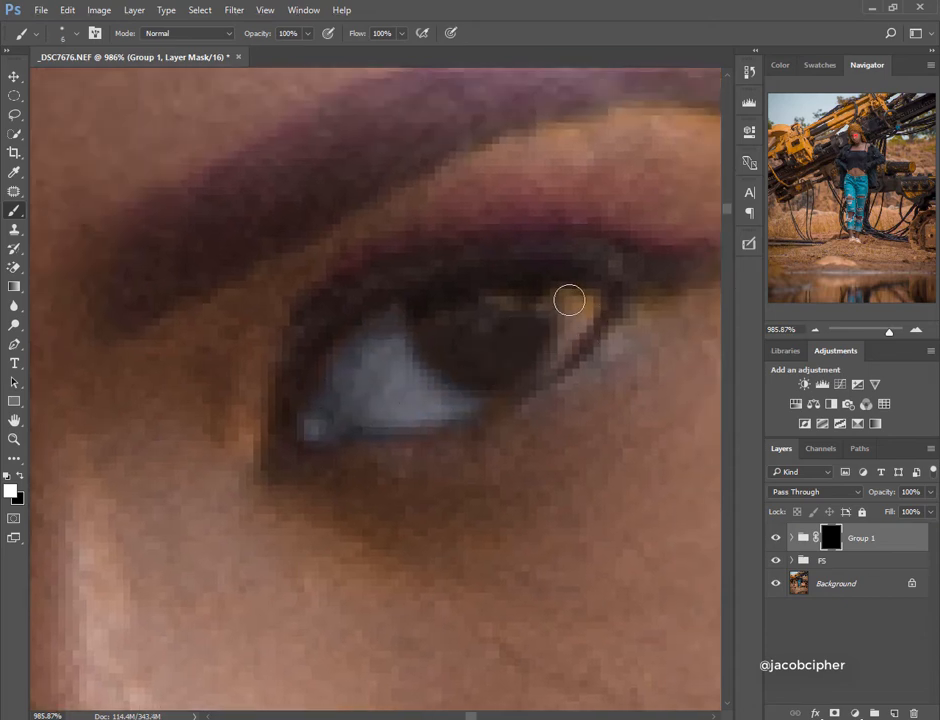
# Paint Group 1's mask white over the sclera of the subject's right eye, using brush sizes of about 5 to 7.
pyautogui.hscroll(-5, 600, 305)
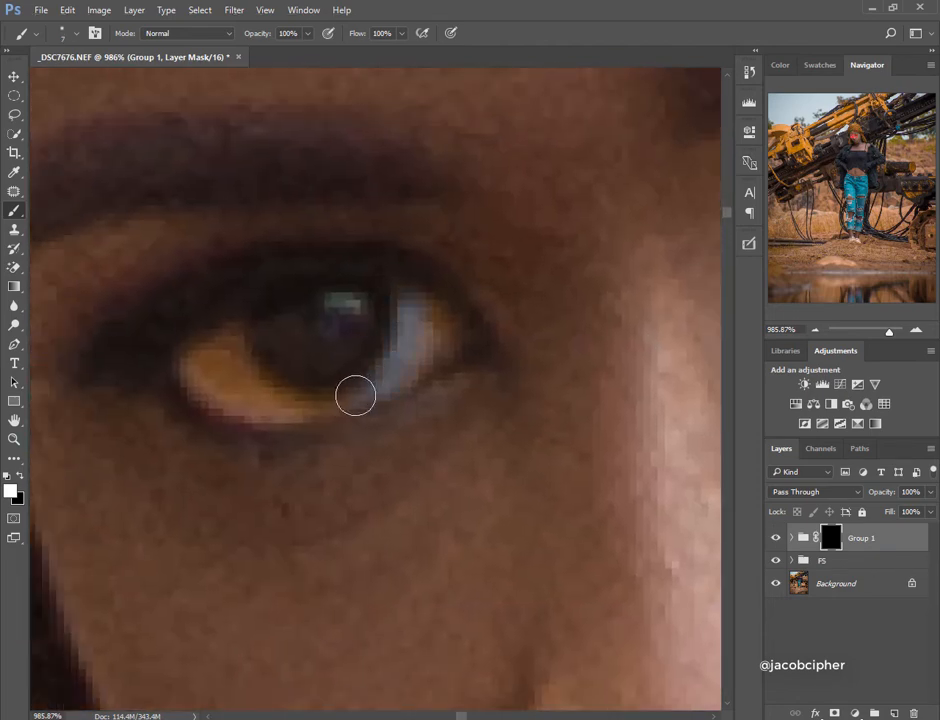
pyautogui.hscroll(-2, 433, 311)
pyautogui.scroll(-1, 440, 320)
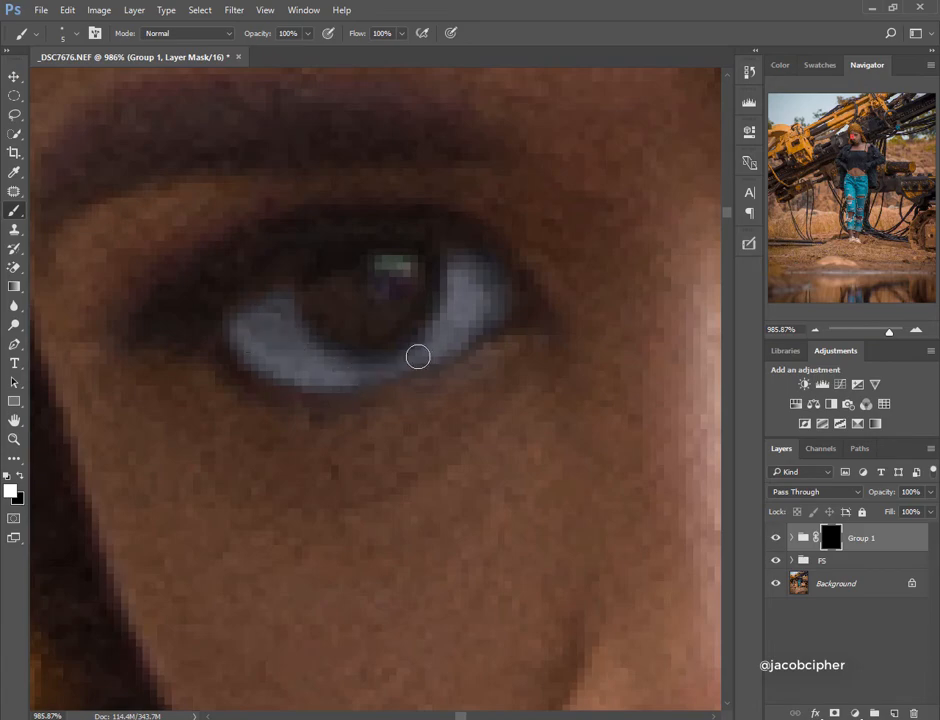
# Lower the opacity of Group 1 to 68% and toggle its visibility to compare the eyes before and after whitening.
pyautogui.scroll(-10, 418, 355)
pyautogui.scroll(-8, 404, 354)
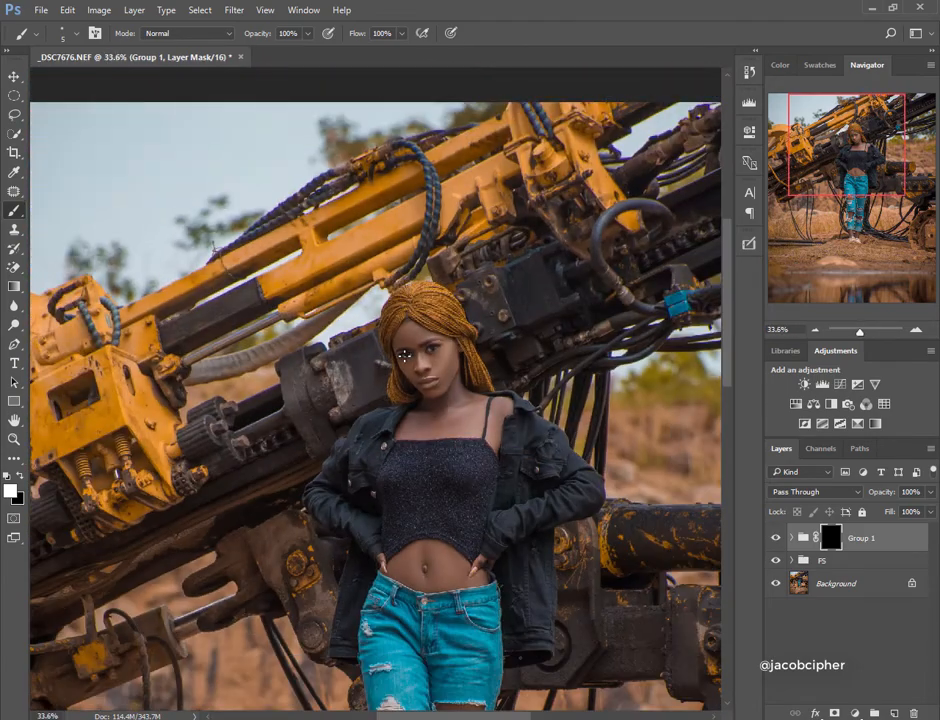
pyautogui.scroll(5, 390, 190)
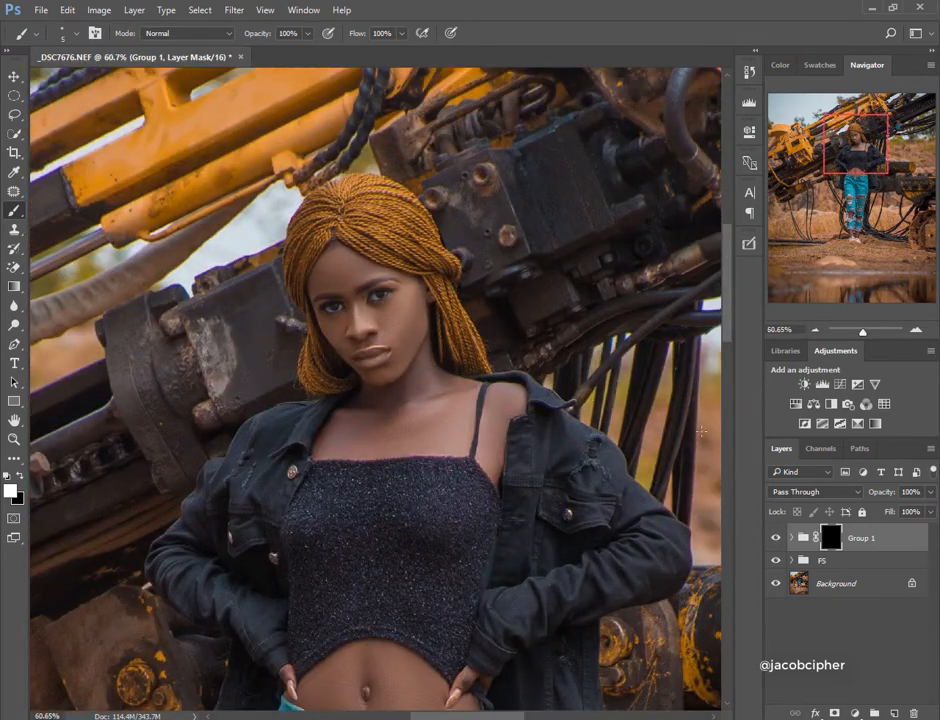
pyautogui.click(931, 493)
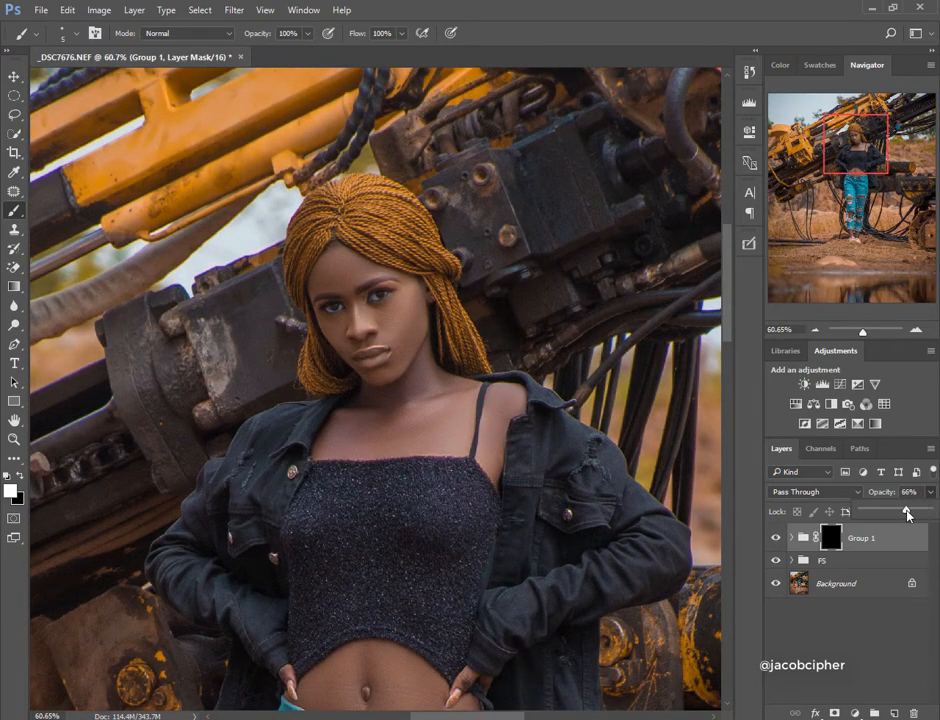
pyautogui.click(777, 541)
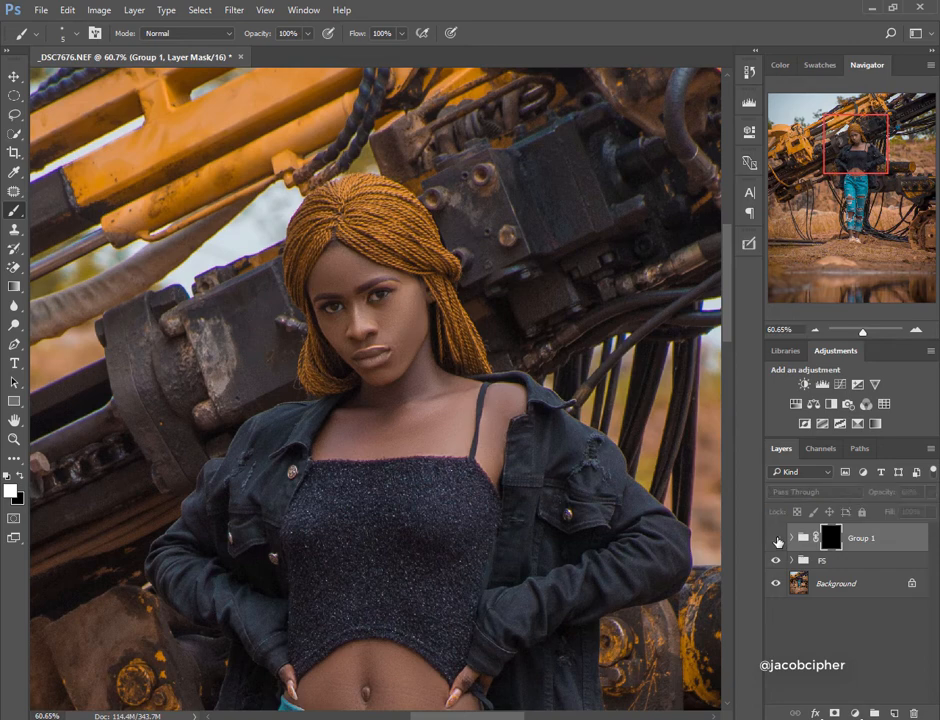
pyautogui.click(14, 76)
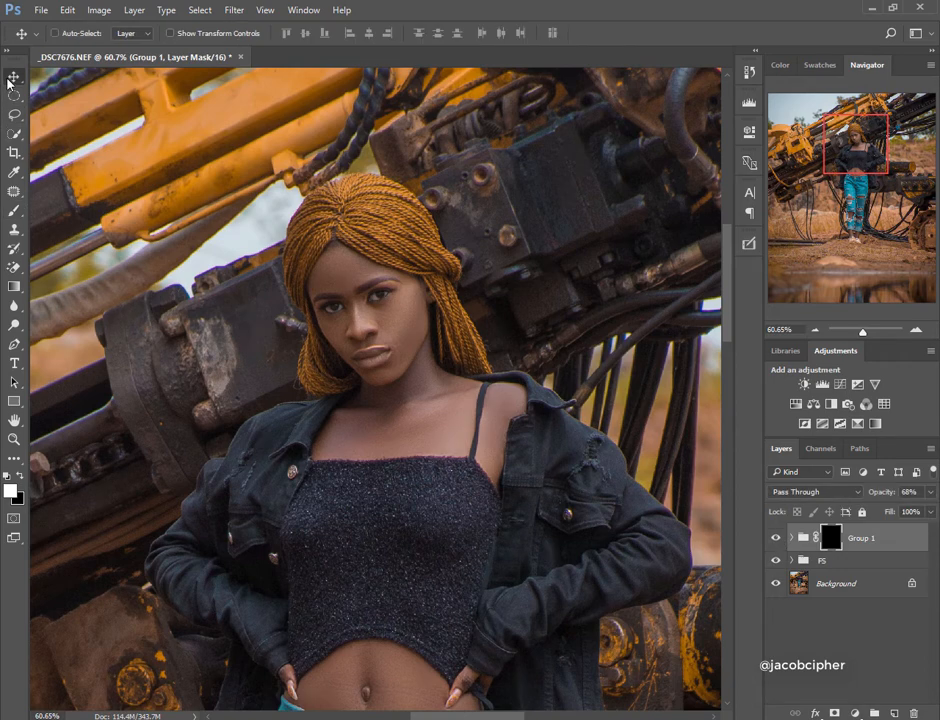
# Add a new layer above Group 1, make black the foreground colour, and draw an elliptical selection around the woman's full figure.
pyautogui.scroll(-5, 348, 316)
pyautogui.scroll(-1, 348, 316)
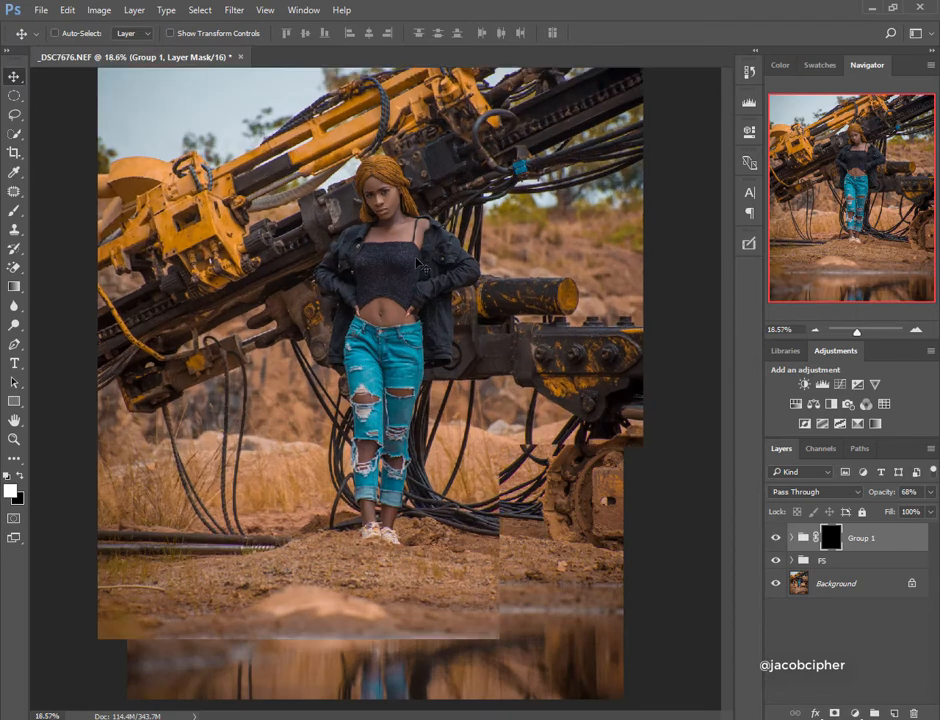
pyautogui.scroll(2, 430, 315)
pyautogui.scroll(-2, 430, 315)
pyautogui.scroll(1, 430, 315)
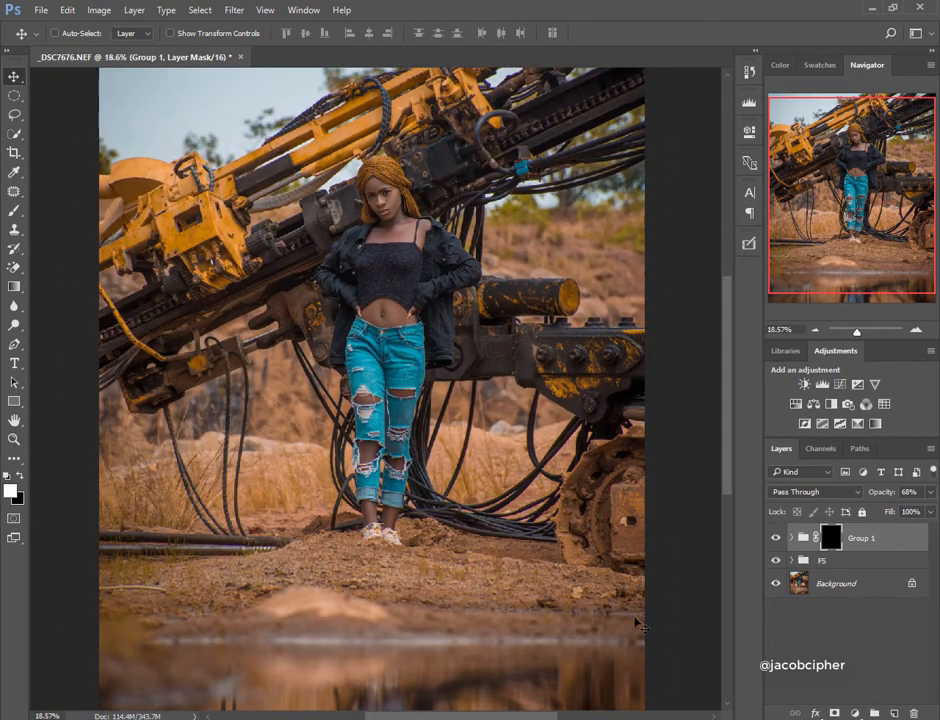
pyautogui.click(896, 713)
pyautogui.press('x')
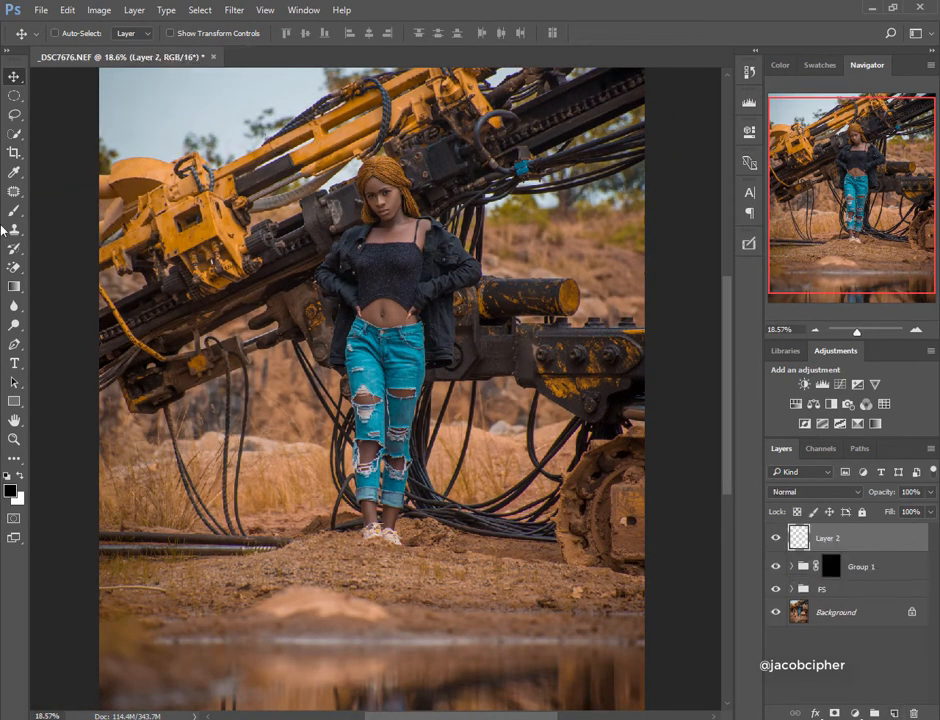
pyautogui.click(14, 95)
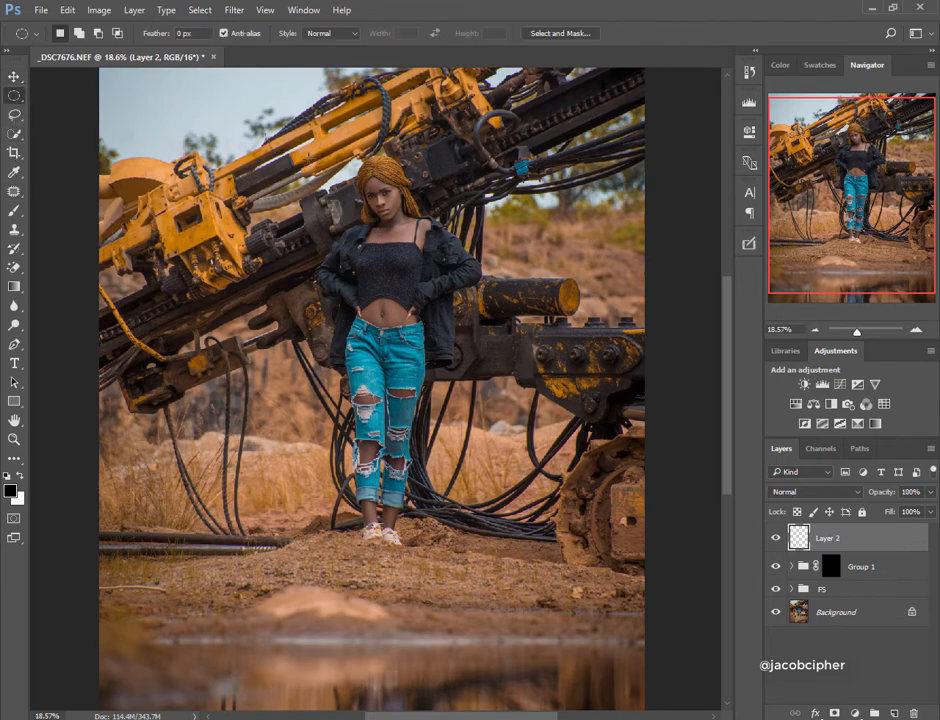
pyautogui.moveTo(302, 155); pyautogui.dragTo(499, 575)
# Transform the elliptical selection, extending its upper edge further above the hair and shifting both side edges slightly left around the figure.
pyautogui.rightClick(420, 455)
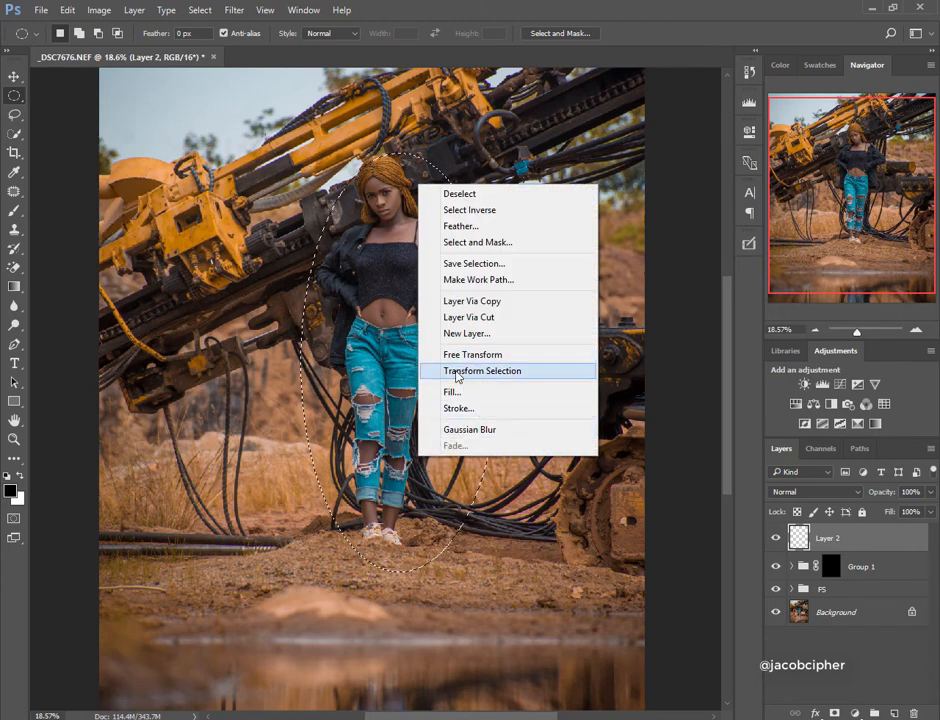
pyautogui.click(458, 374)
pyautogui.moveTo(399, 153); pyautogui.dragTo(399, 137)
pyautogui.moveTo(300, 354); pyautogui.dragTo(292, 354)
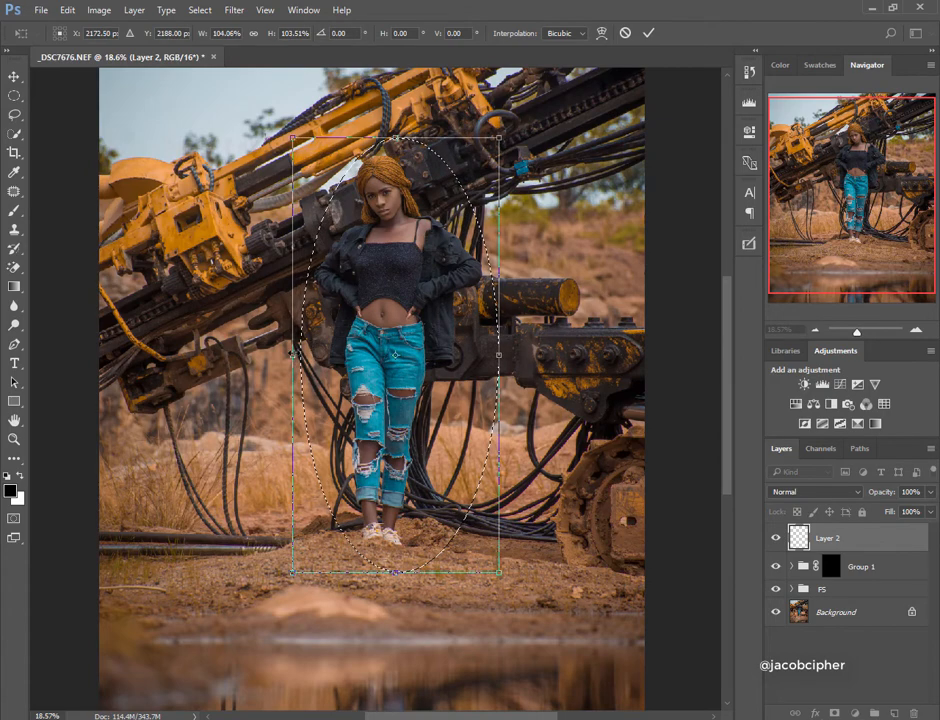
pyautogui.moveTo(498, 354); pyautogui.dragTo(493, 354)
pyautogui.press('Return')
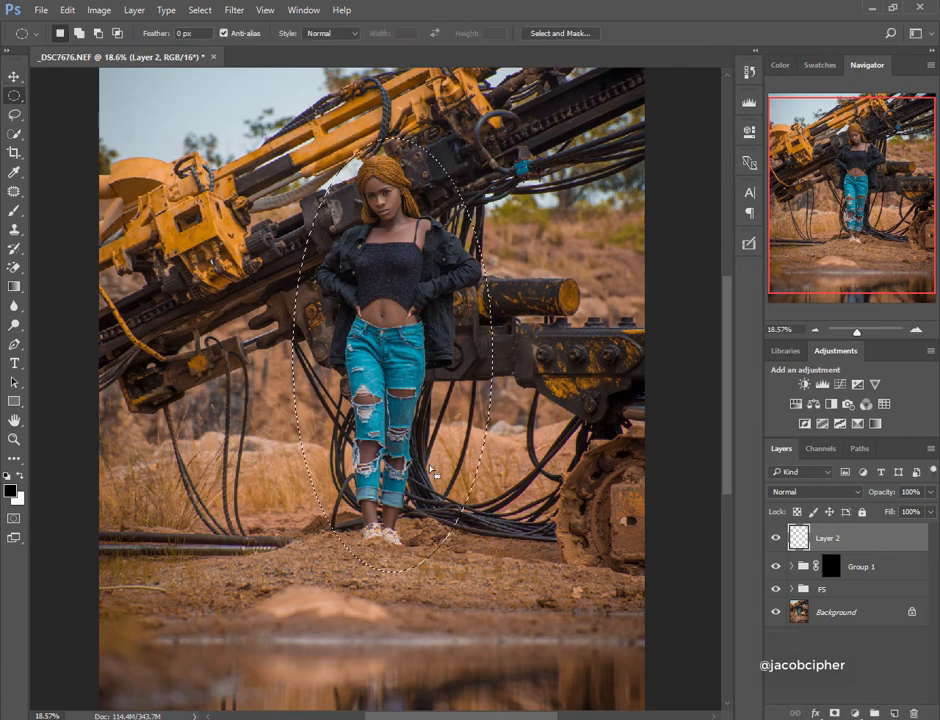
# Fill the elliptical selection around the woman with white on Layer 2 using the Paint Bucket tool.
pyautogui.press('g')
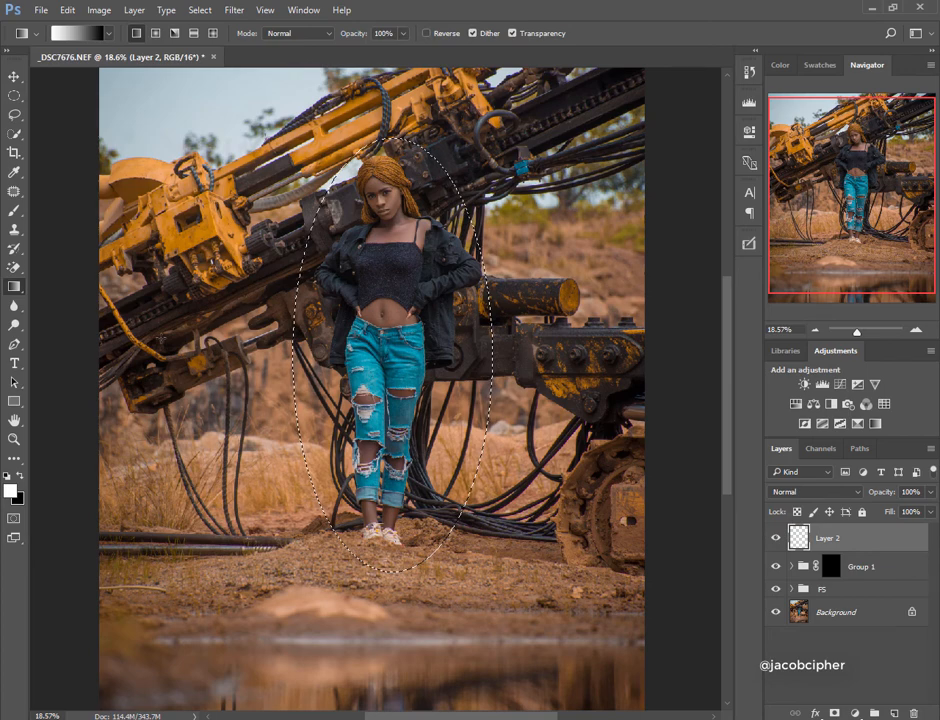
pyautogui.rightClick(14, 286)
pyautogui.click(75, 298)
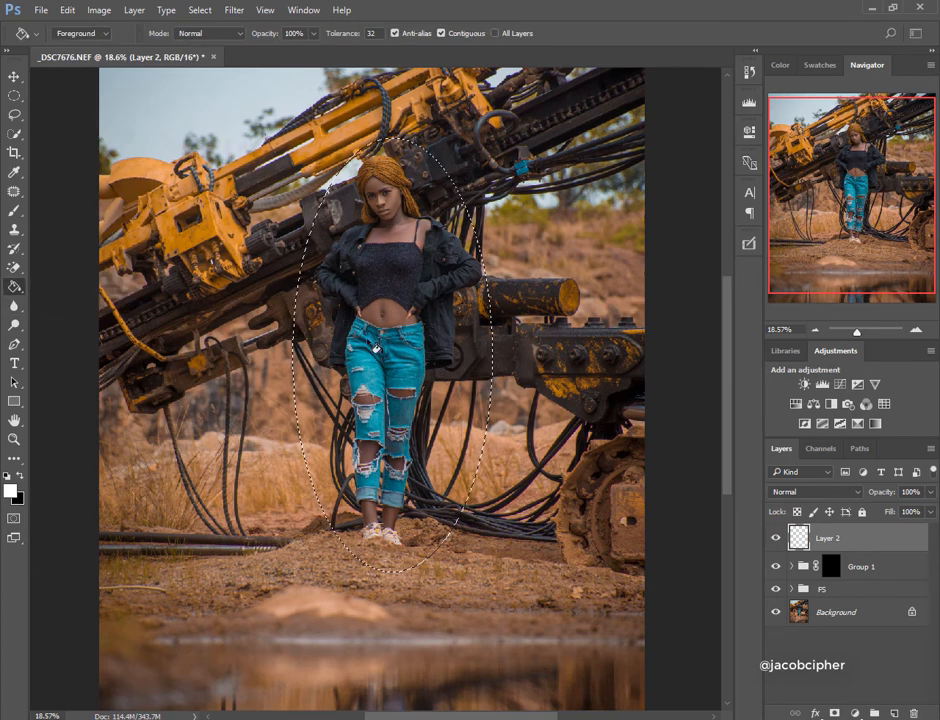
pyautogui.click(369, 344)
# Invert the selection, add a new layer beneath Layer 2, and fill the area outside the ellipse with black on it.
pyautogui.hotkey('ctrl', 'shift', 'i')
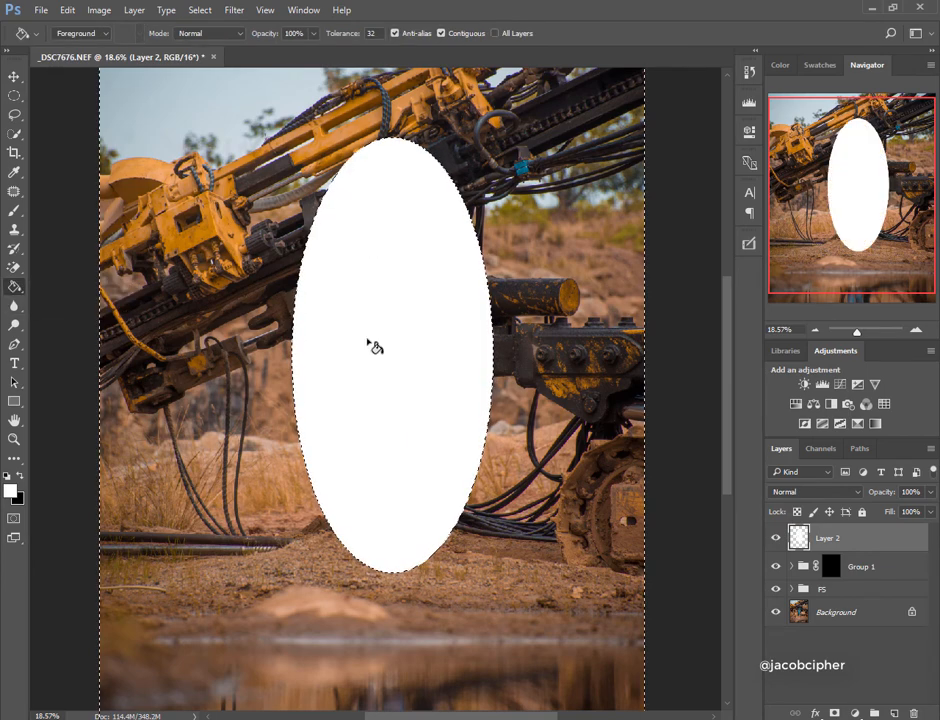
pyautogui.click(894, 713)
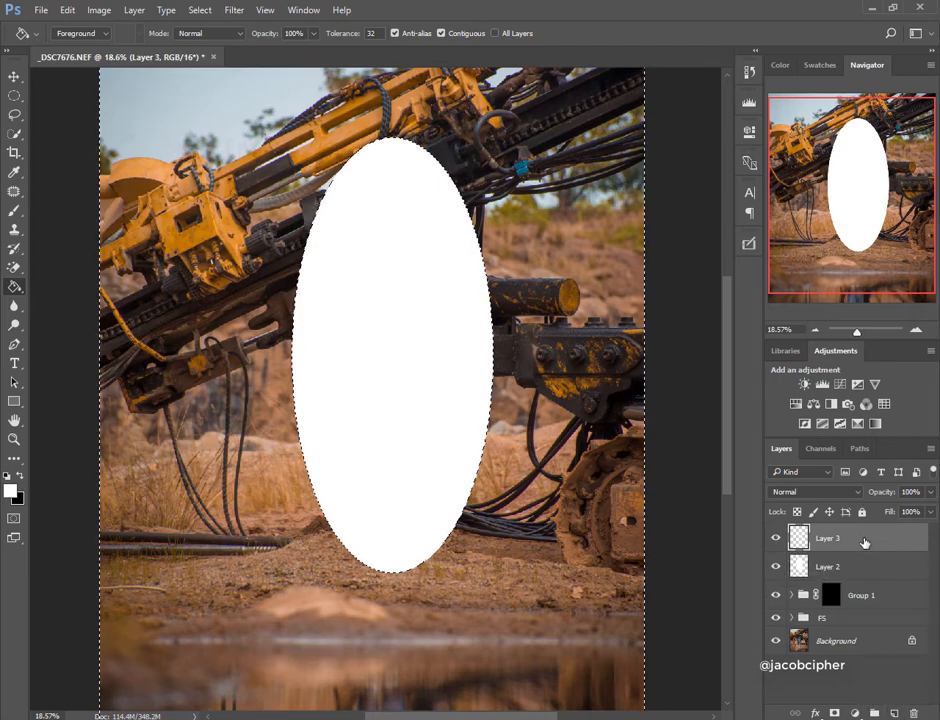
pyautogui.moveTo(866, 538); pyautogui.dragTo(925, 578)
pyautogui.press('x')
pyautogui.click(566, 486)
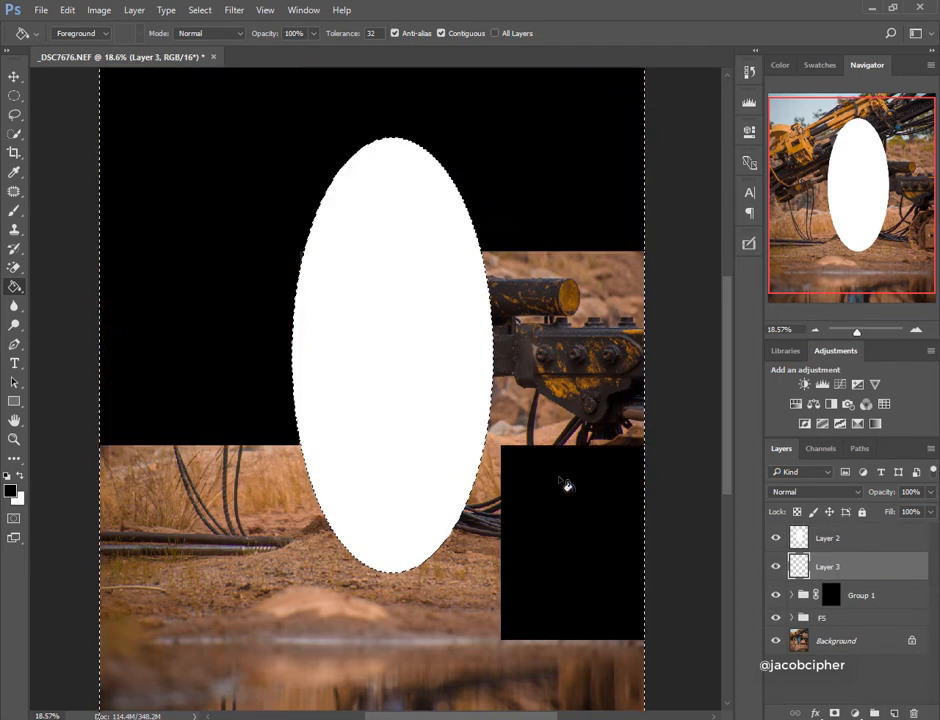
# Blur the black surround on Layer 3 with a Gaussian Blur of 199.3 pixels radius.
pyautogui.click(234, 10)
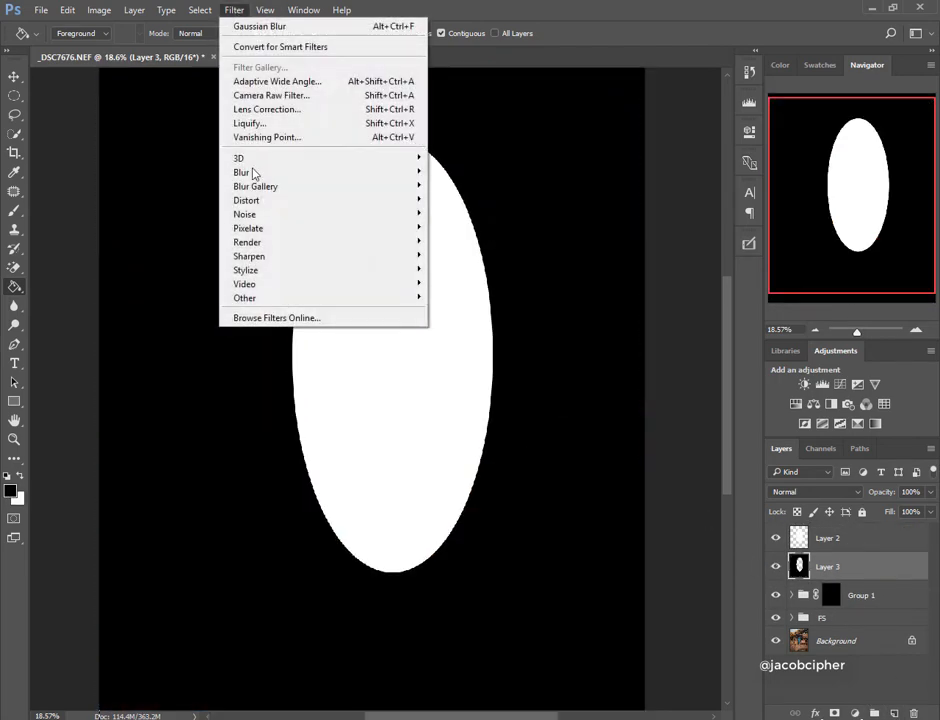
pyautogui.moveTo(252, 173)
pyautogui.click(466, 228)
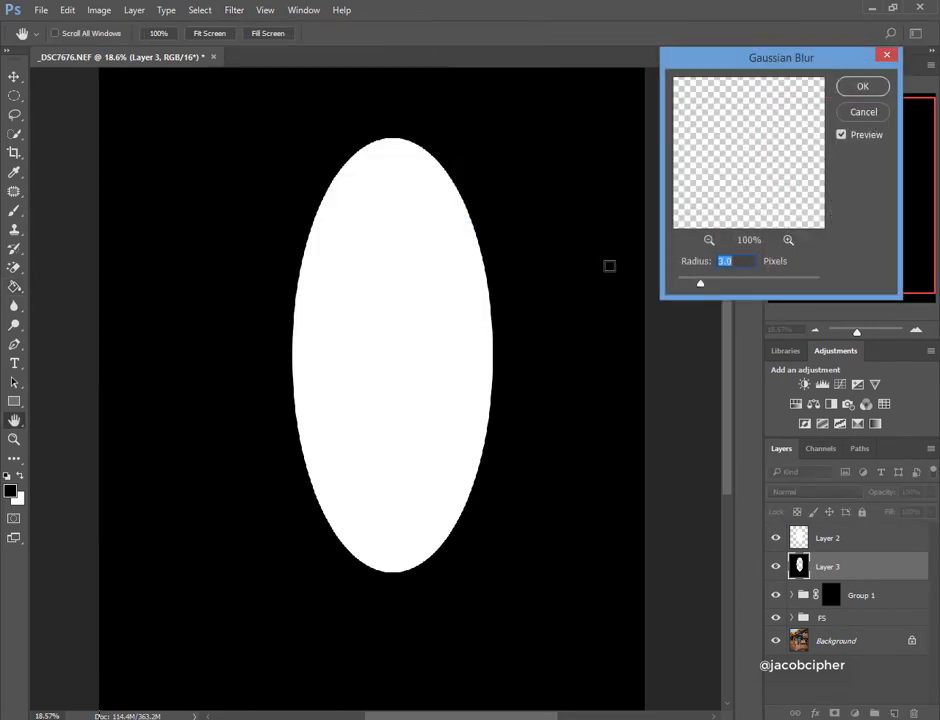
pyautogui.click(793, 283)
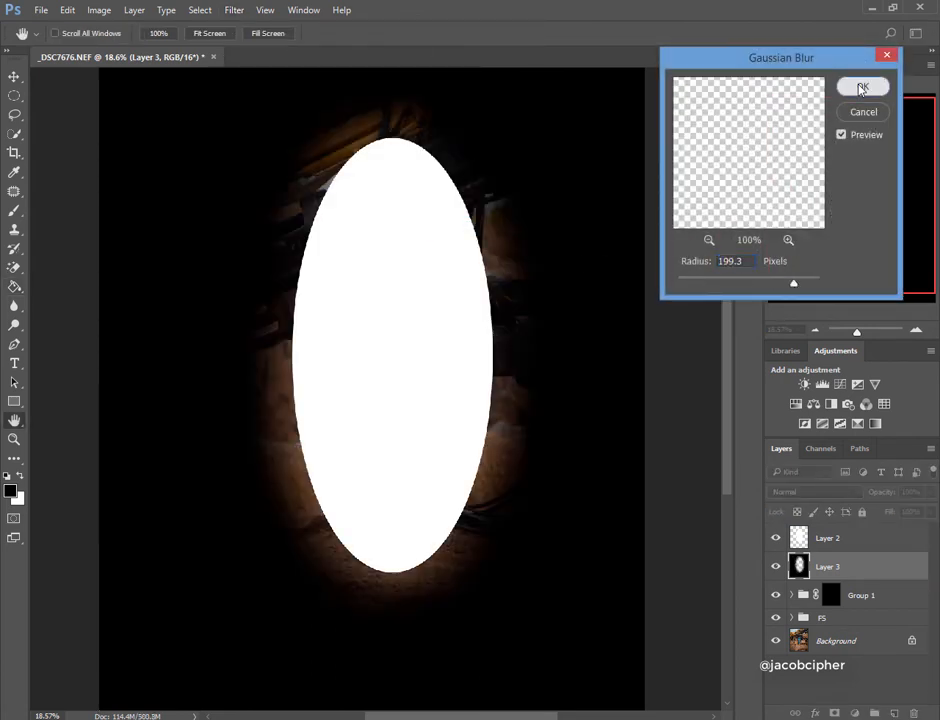
pyautogui.click(863, 86)
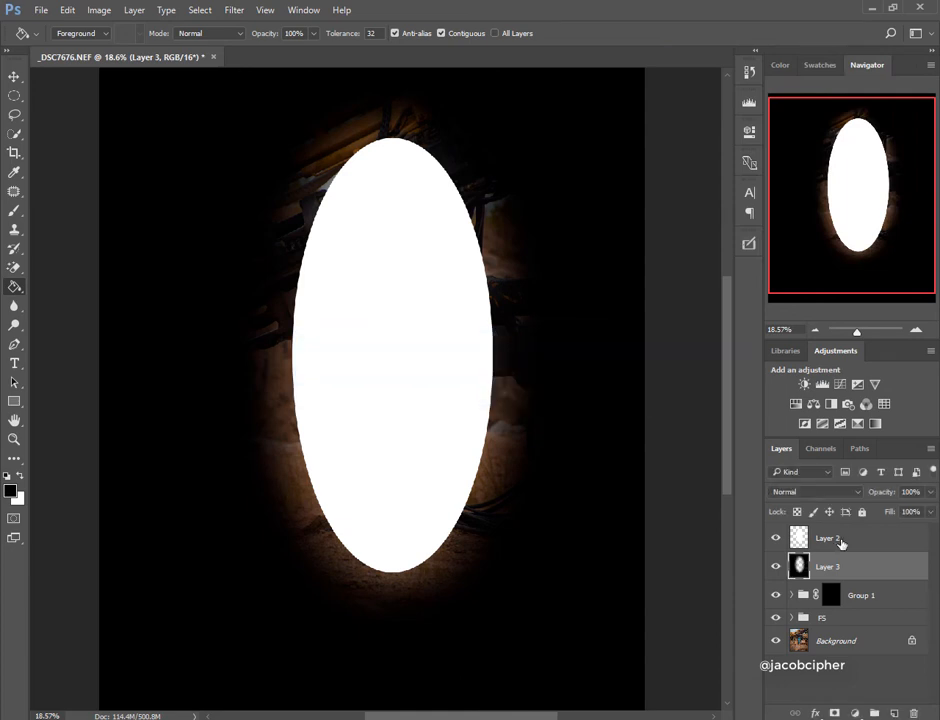
# Soften the edges of the white ellipse on Layer 2 with a Gaussian Blur.
pyautogui.click(840, 540)
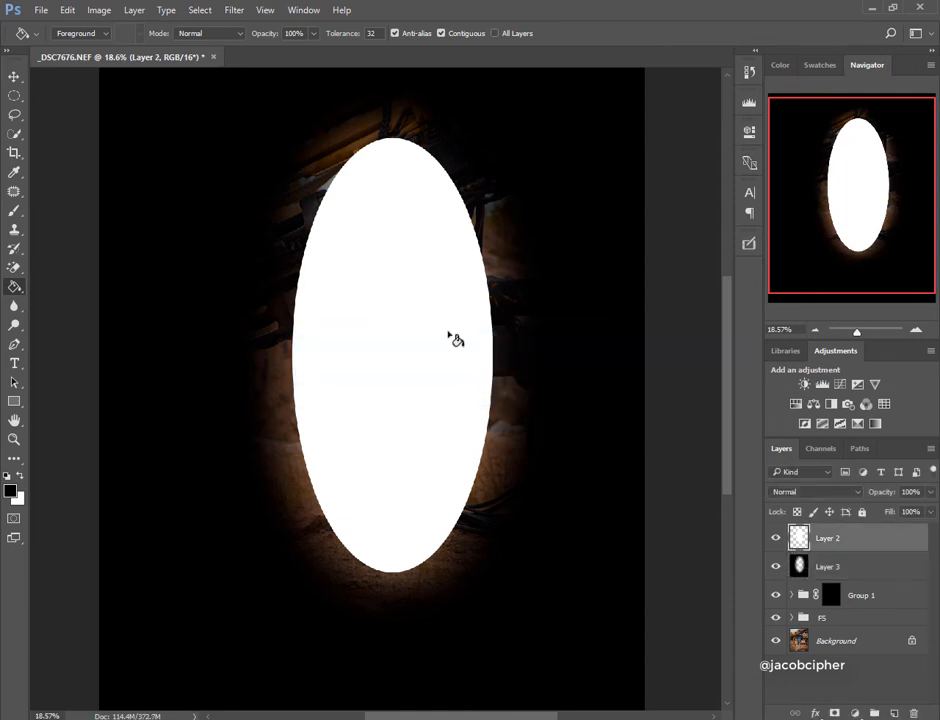
pyautogui.click(236, 12)
pyautogui.moveTo(240, 168)
pyautogui.click(465, 229)
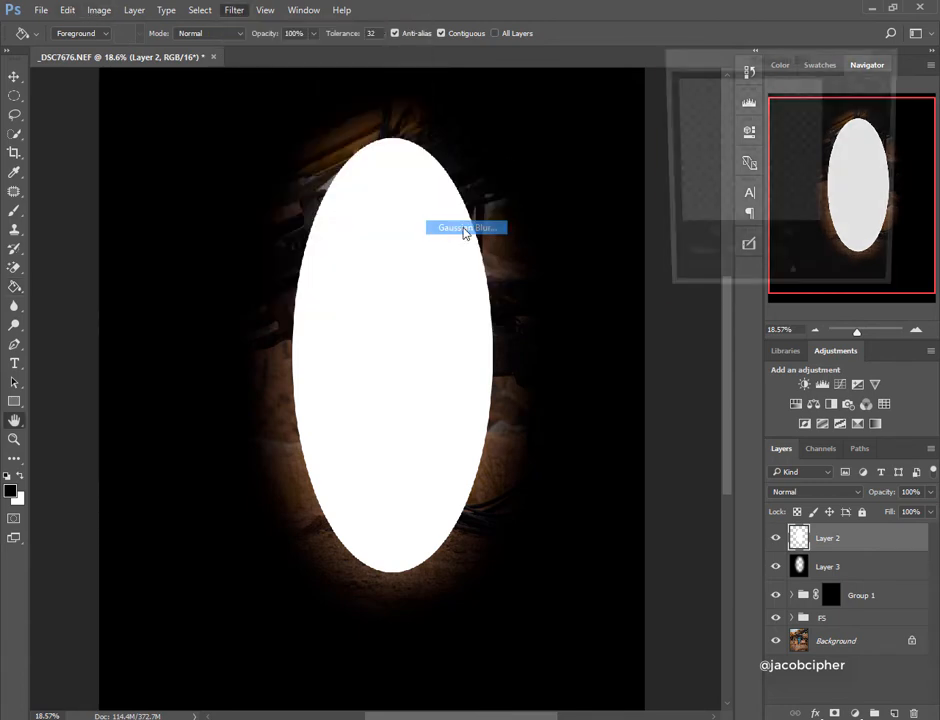
pyautogui.click(855, 89)
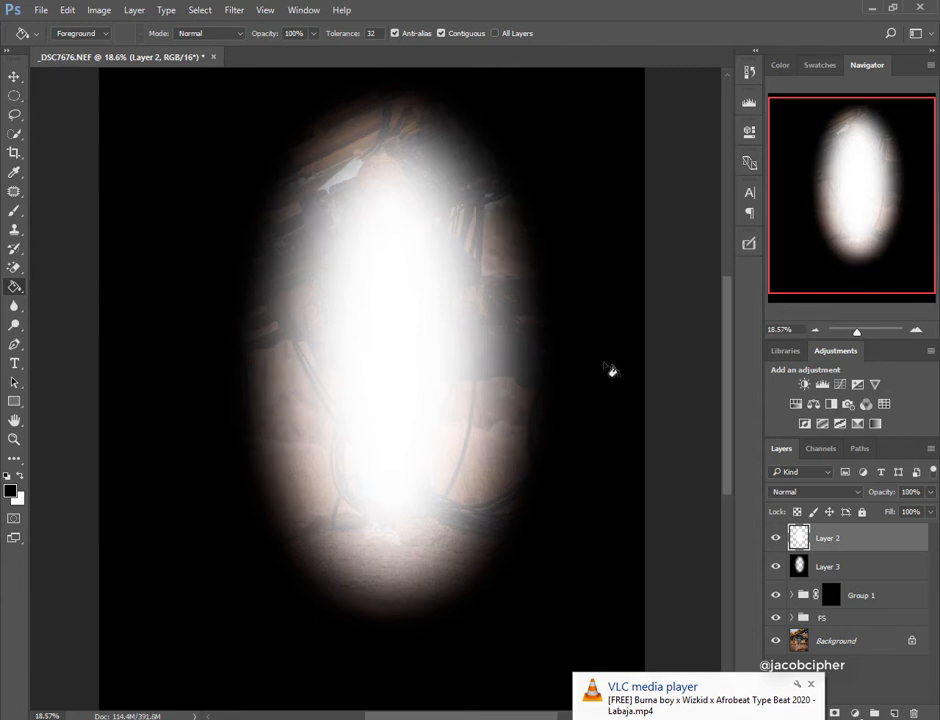
# Set the blend mode of Layer 3 to Soft Light and of Layer 2 to Overlay.
pyautogui.click(15, 78)
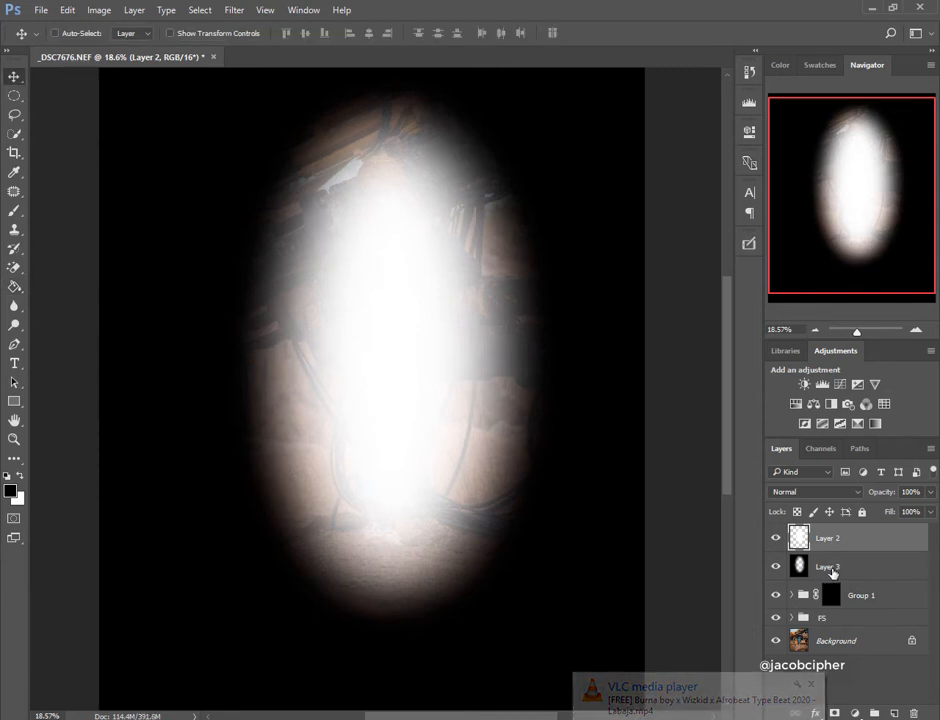
pyautogui.click(828, 567)
pyautogui.click(815, 492)
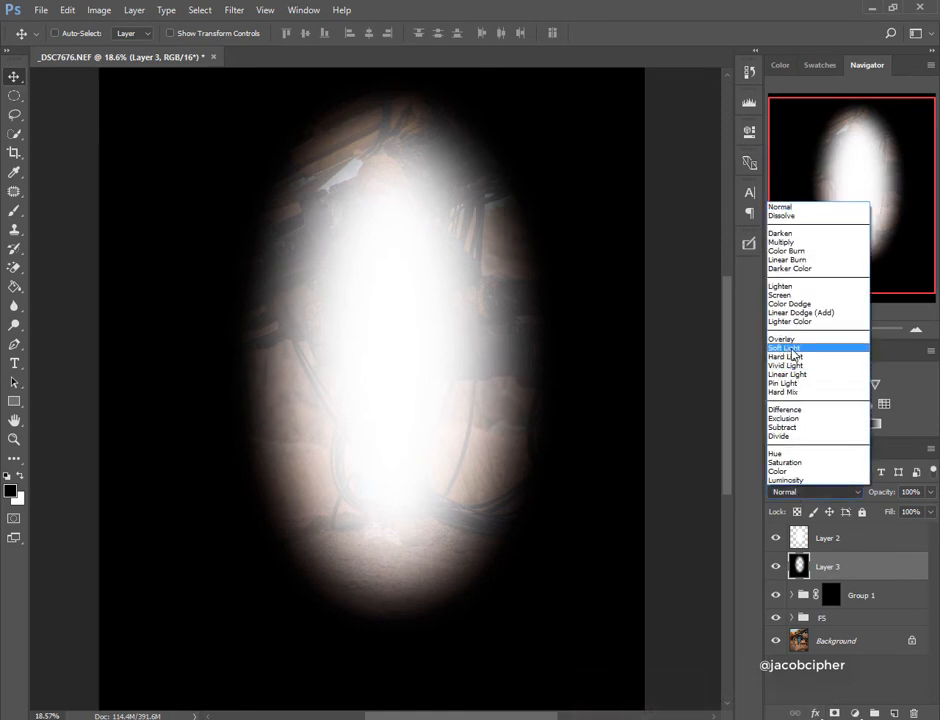
pyautogui.click(788, 349)
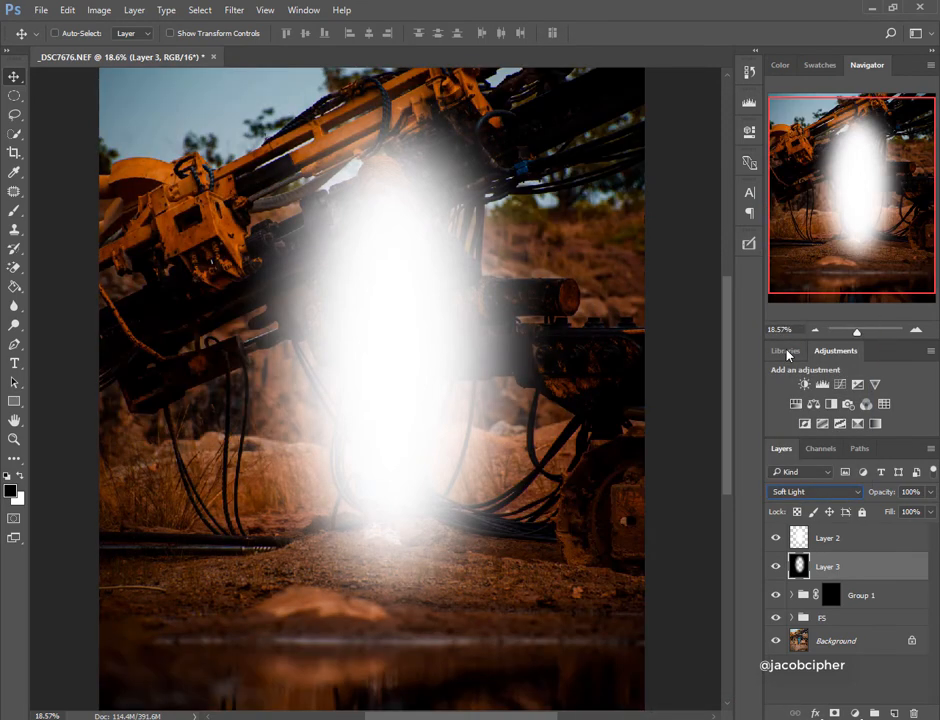
pyautogui.click(829, 541)
pyautogui.click(797, 492)
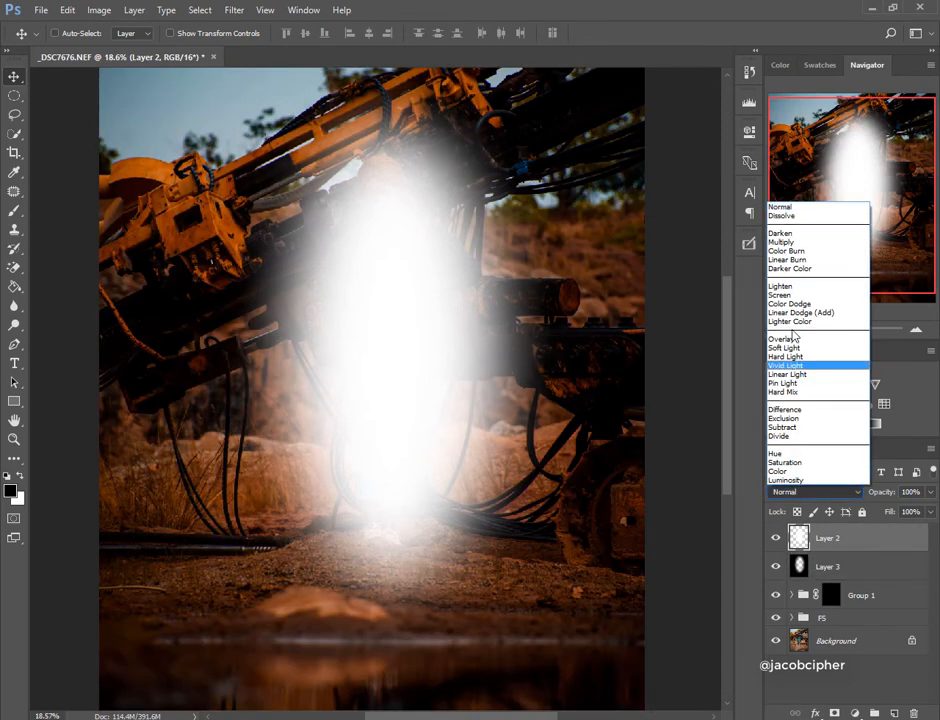
pyautogui.click(792, 341)
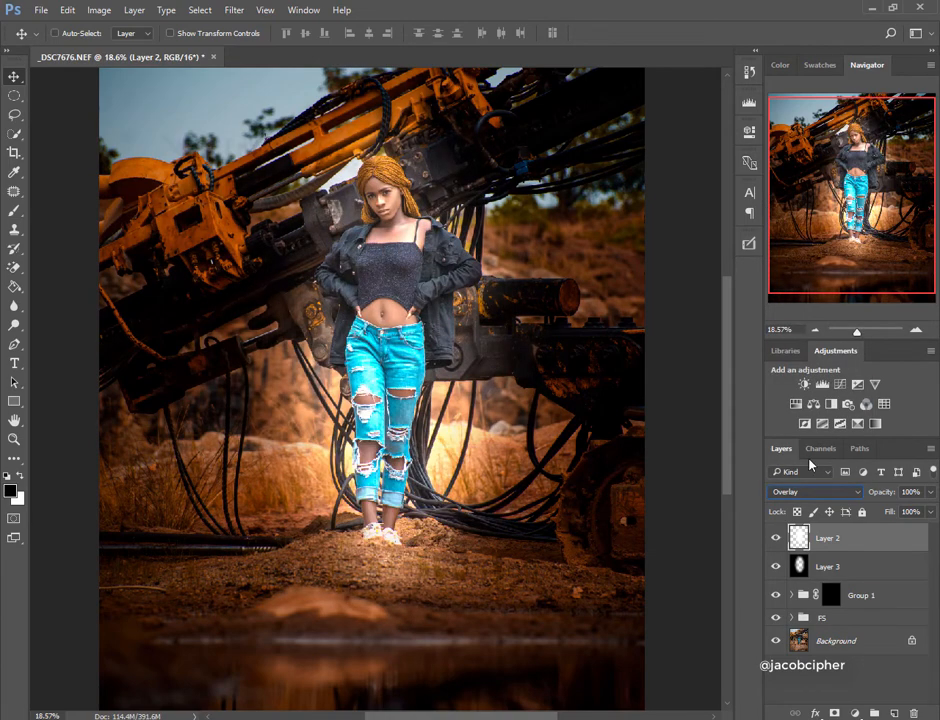
# Lower the opacity of Layer 2 and Layer 3 together to 29% and toggle Layer 2's visibility to compare.
pyautogui.keyDown('shift'); pyautogui.click(860, 567); pyautogui.keyUp('shift')
pyautogui.click(930, 492)
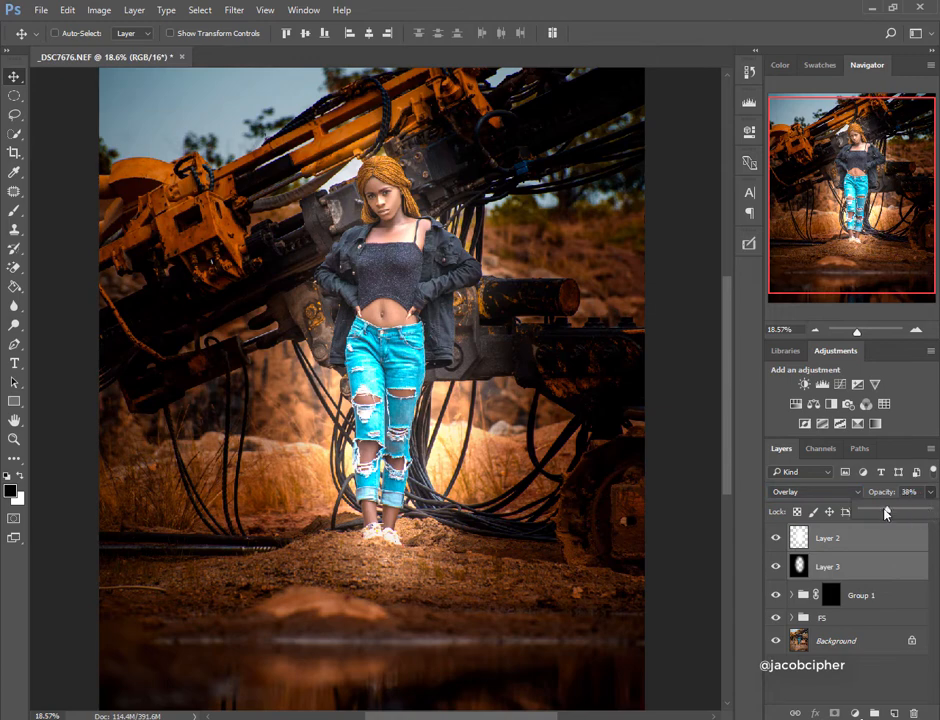
pyautogui.moveTo(886, 513); pyautogui.dragTo(884, 515)
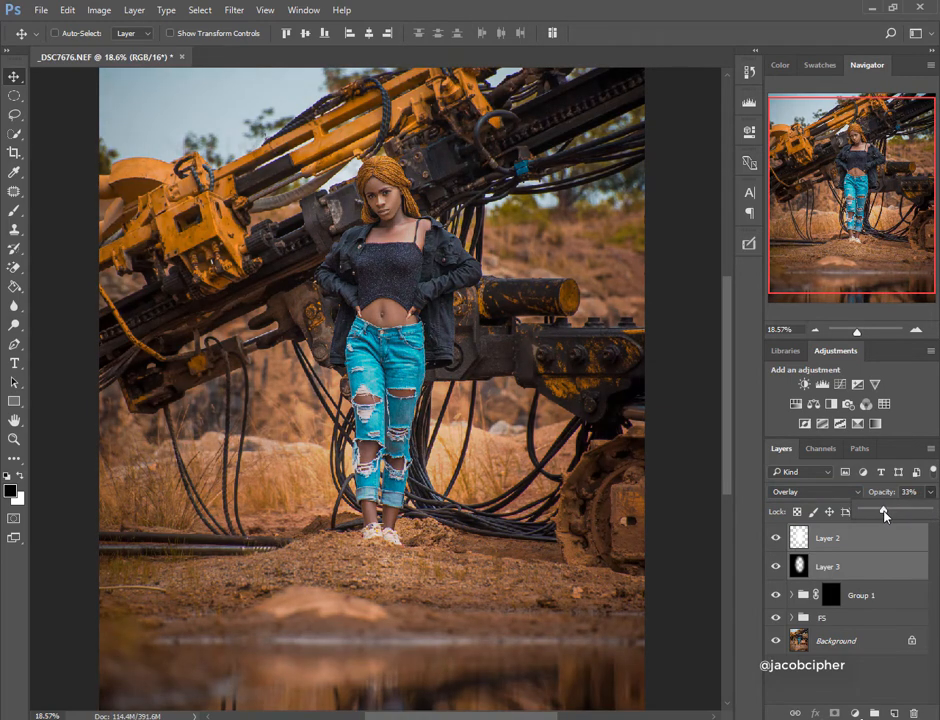
pyautogui.moveTo(880, 517); pyautogui.dragTo(883, 516)
pyautogui.click(800, 546)
pyautogui.click(777, 541)
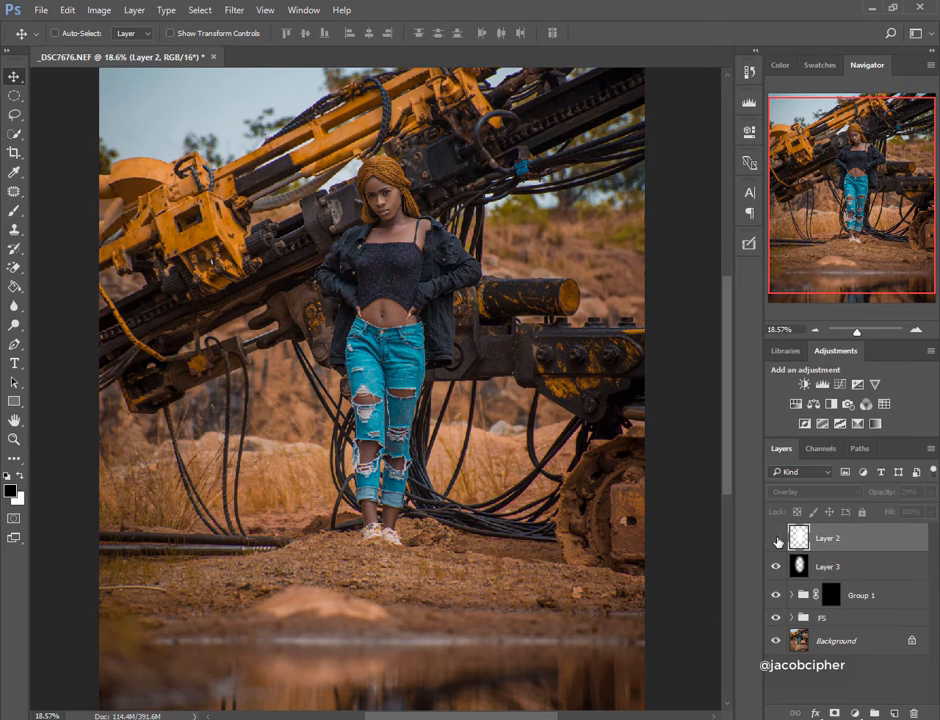
pyautogui.click(777, 541)
pyautogui.click(803, 566)
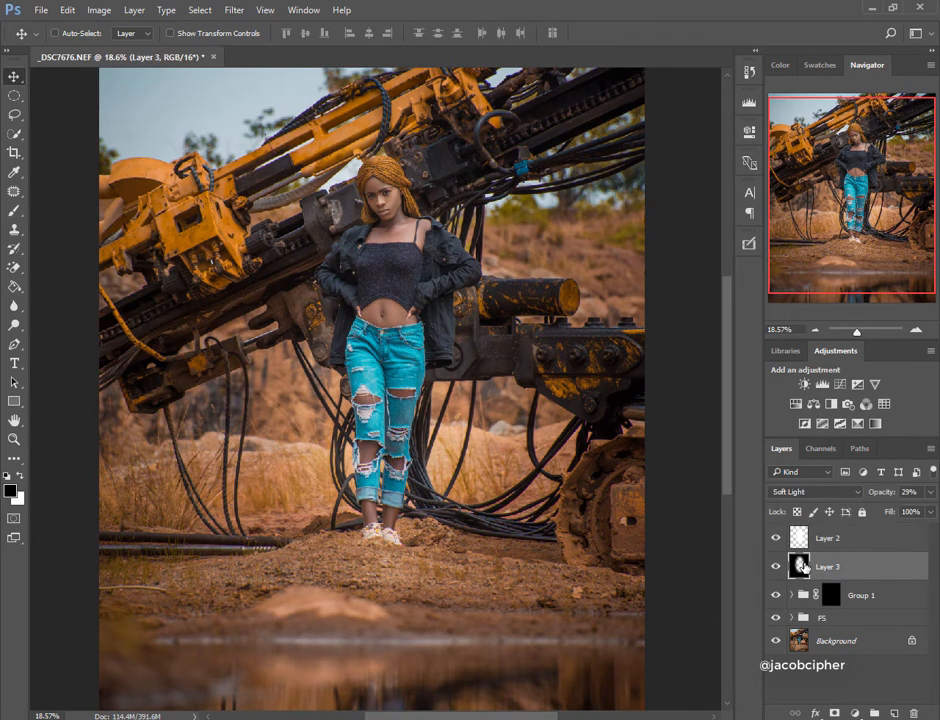
# Set Layer 2's opacity to 18% and Layer 3's to 26%, toggling Layer 2's visibility to check the glow.
pyautogui.click(886, 530)
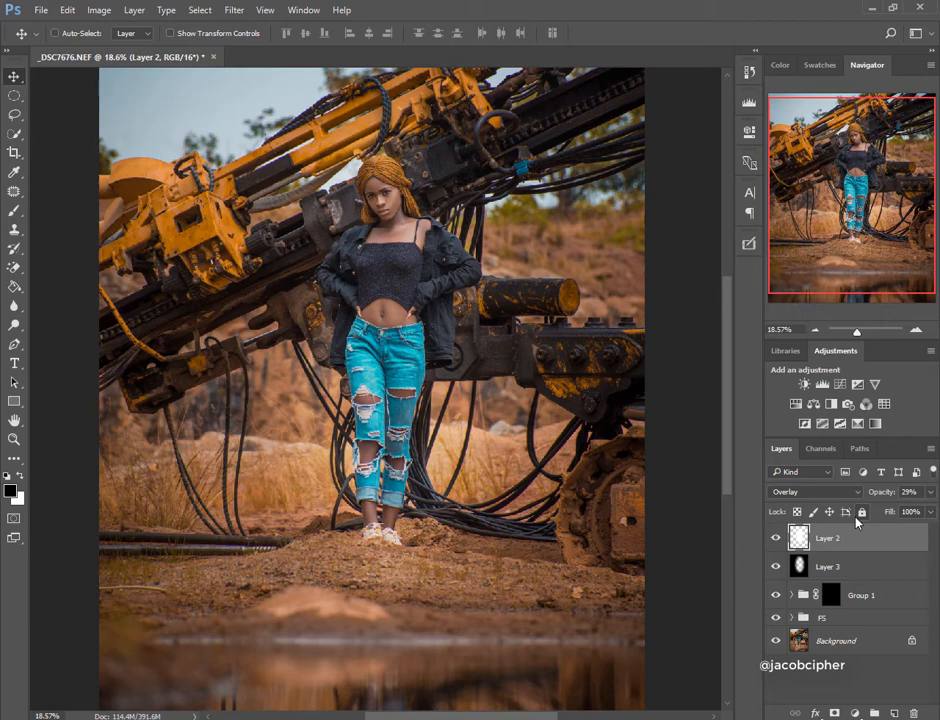
pyautogui.click(927, 495)
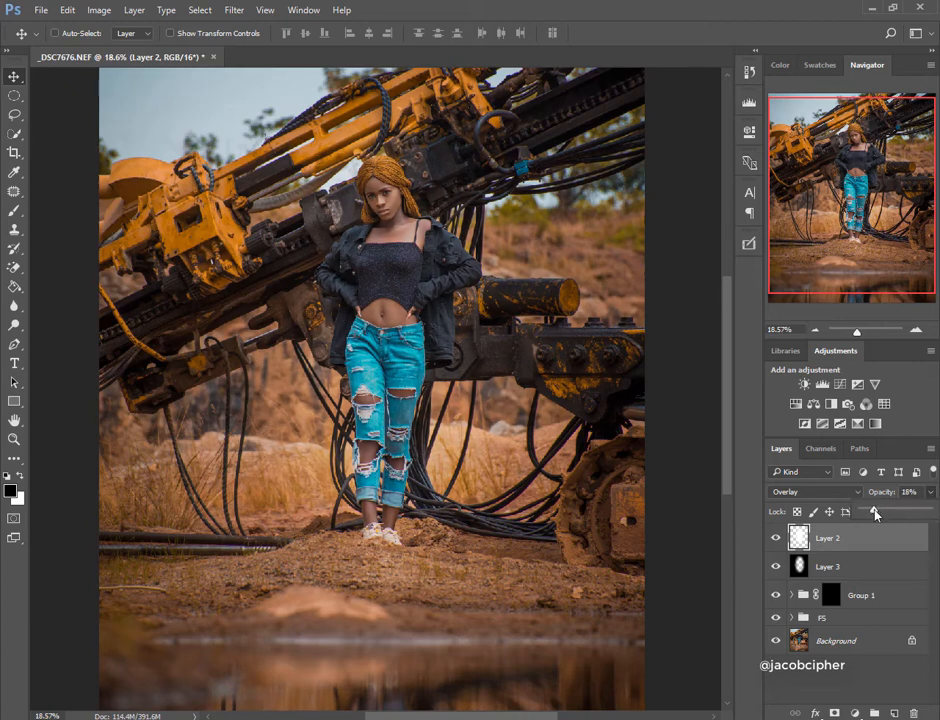
pyautogui.click(871, 566)
pyautogui.click(927, 493)
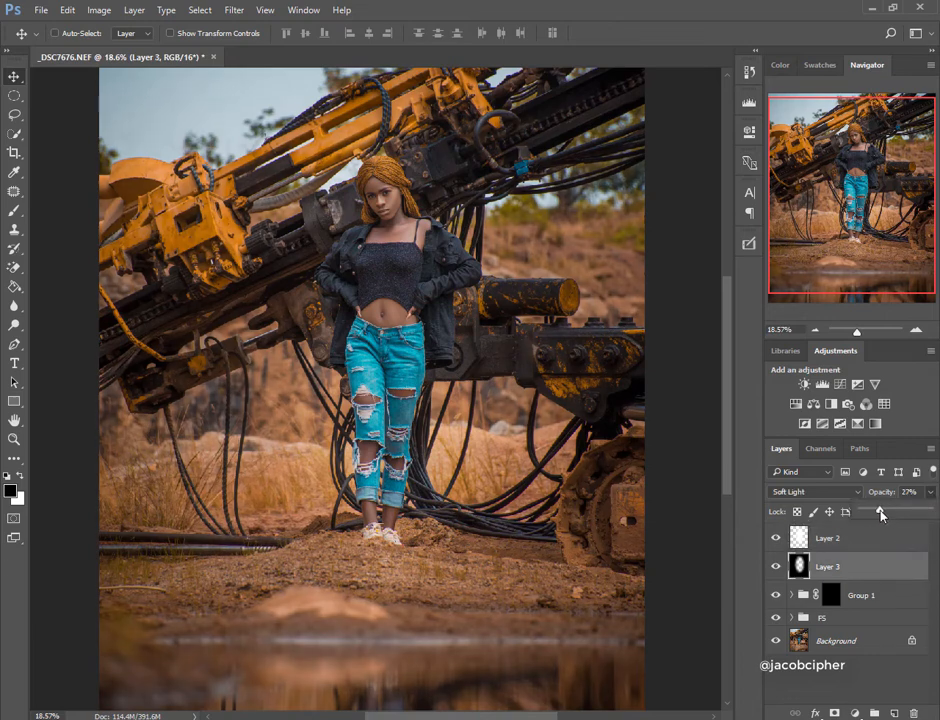
pyautogui.moveTo(880, 514); pyautogui.dragTo(878, 514)
pyautogui.click(776, 539)
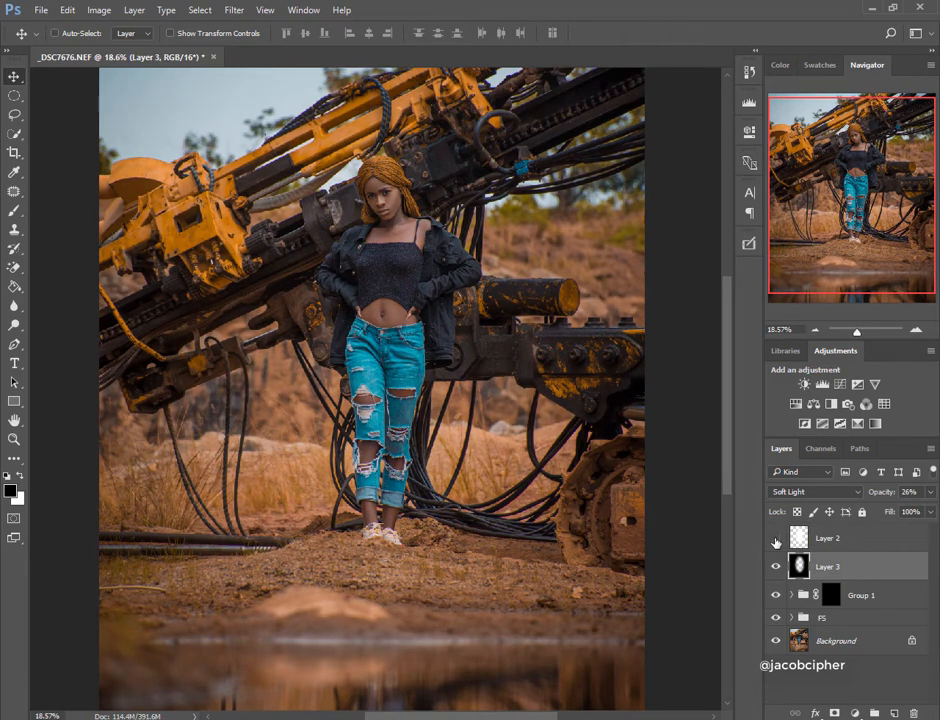
pyautogui.click(776, 540)
# Compare the full edit with the Background layer alone, and set Layer 2's opacity to 17%.
pyautogui.click(829, 540)
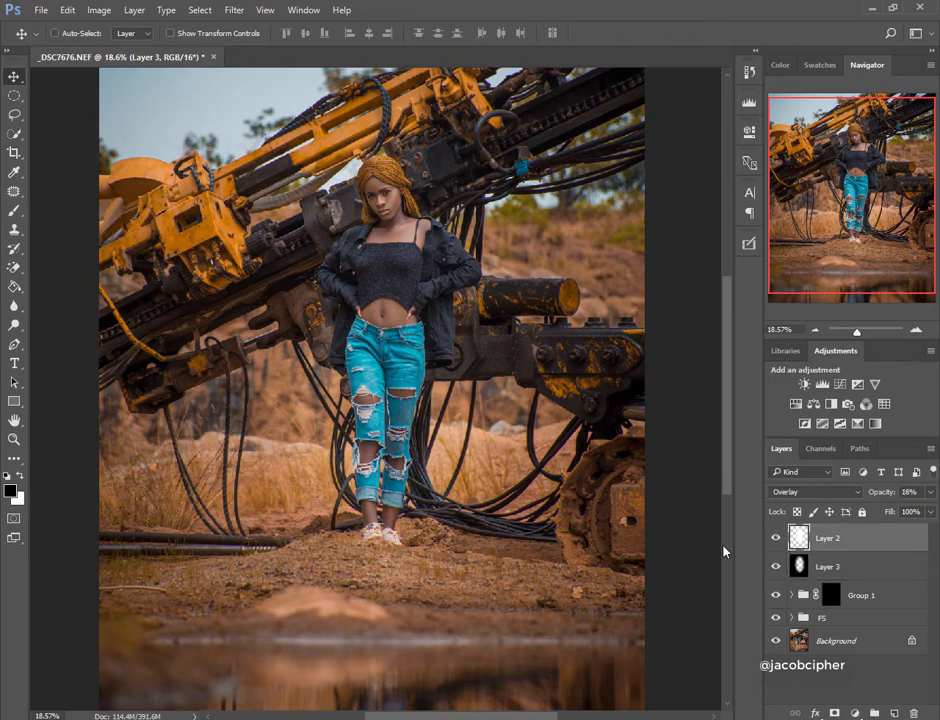
pyautogui.scroll(-3, 370, 275)
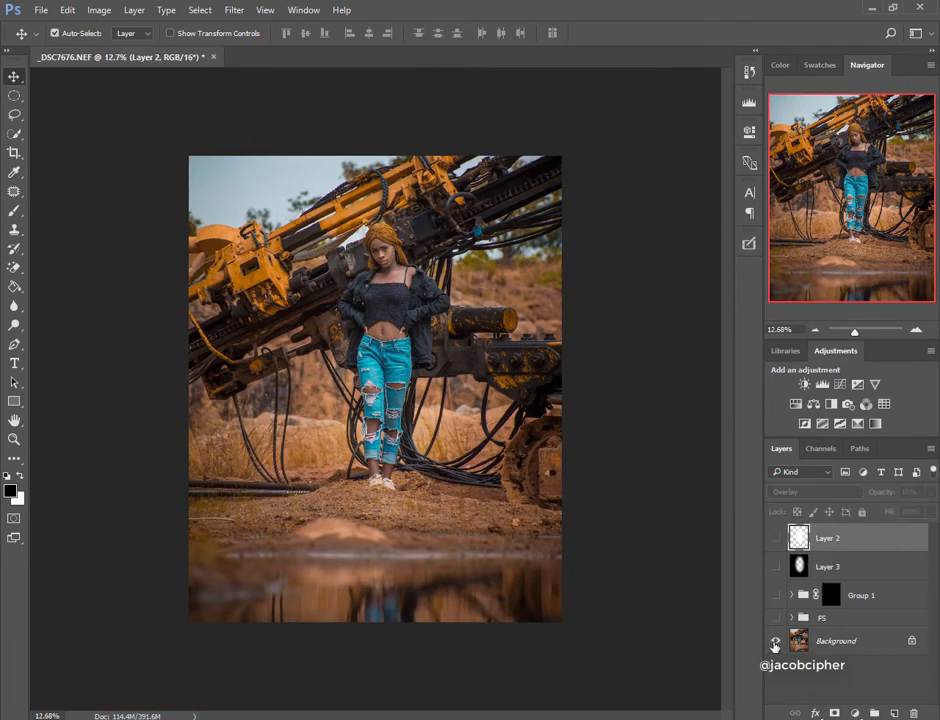
pyautogui.keyDown('alt'); pyautogui.click(775, 641); pyautogui.keyUp('alt')
pyautogui.keyDown('alt'); pyautogui.click(775, 643); pyautogui.keyUp('alt')
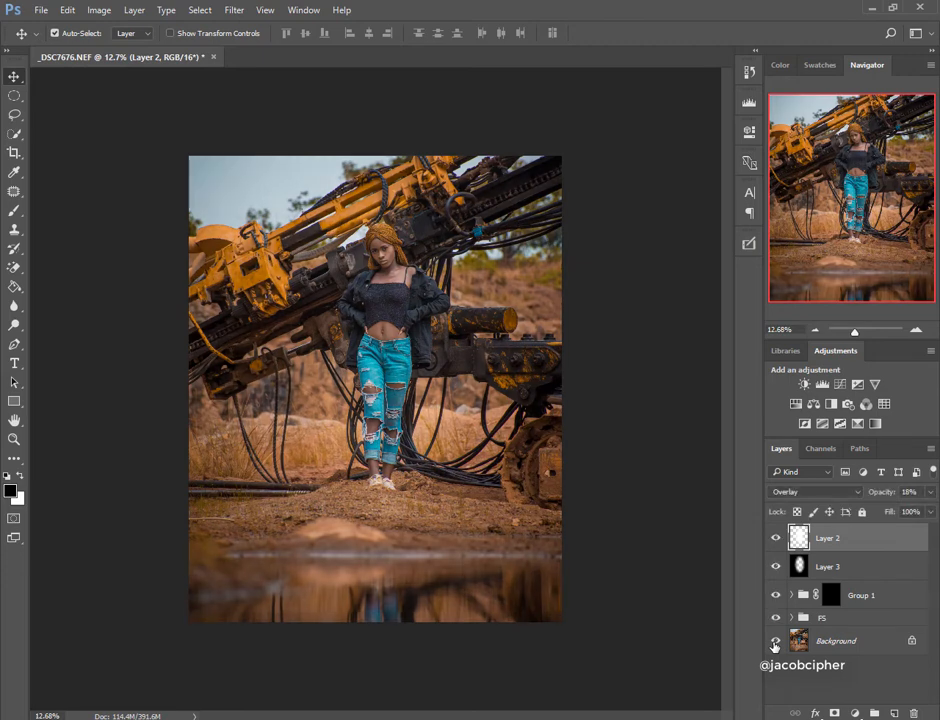
pyautogui.click(927, 494)
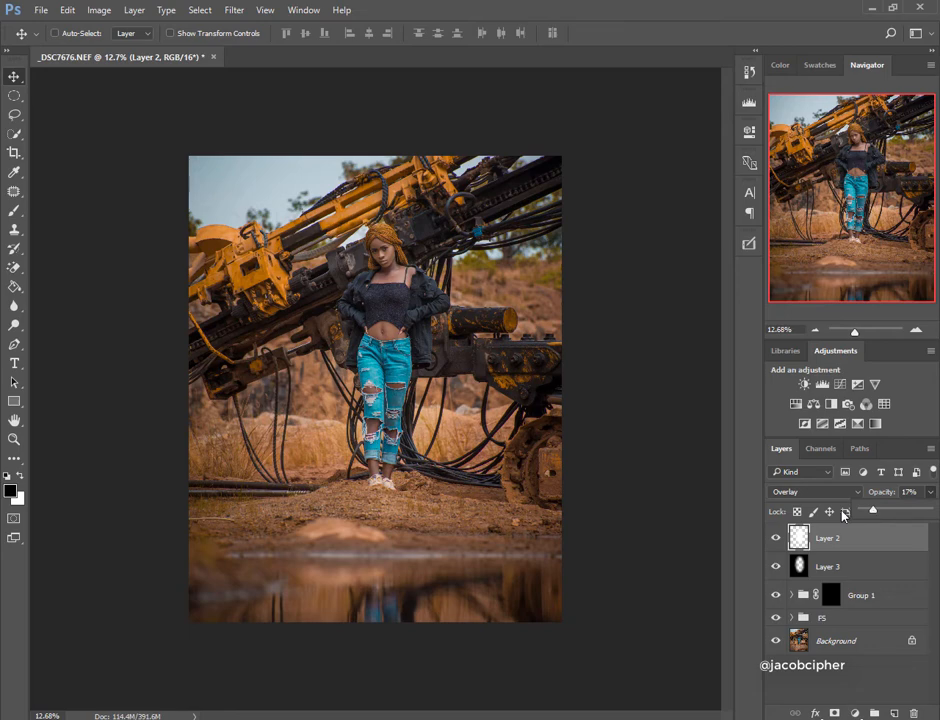
pyautogui.click(70, 118)
# Examine the retouched portrait both as a whole and close up on the woman's face and upper body.
pyautogui.scroll(3, 480, 213)
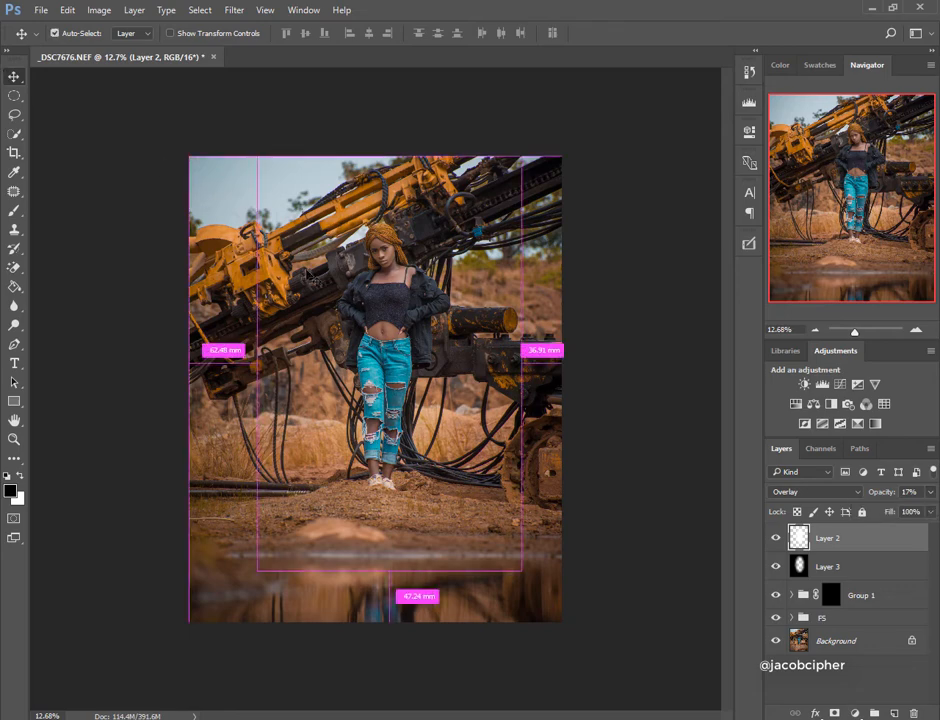
pyautogui.scroll(1, 480, 213)
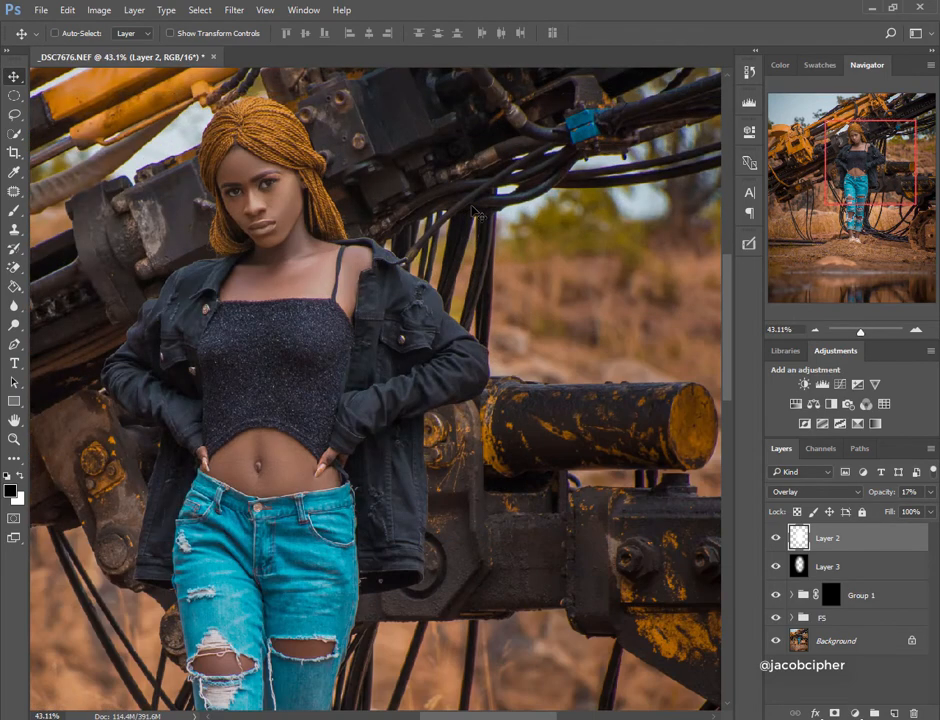
pyautogui.scroll(-5, 482, 216)
pyautogui.scroll(-1, 481, 215)
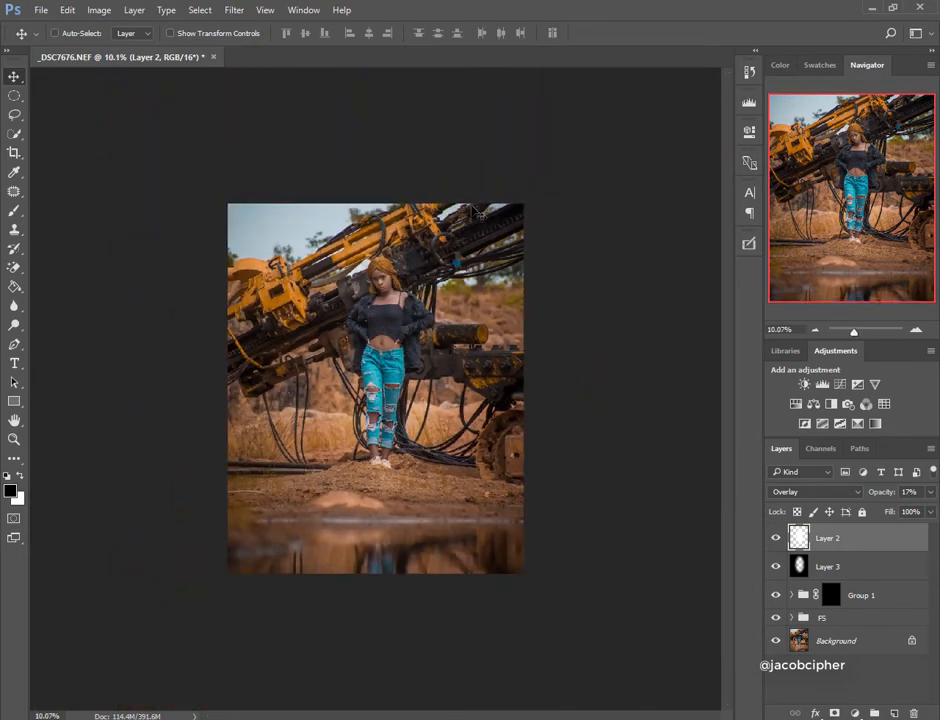
pyautogui.scroll(2, 481, 215)
pyautogui.scroll(-2, 479, 213)
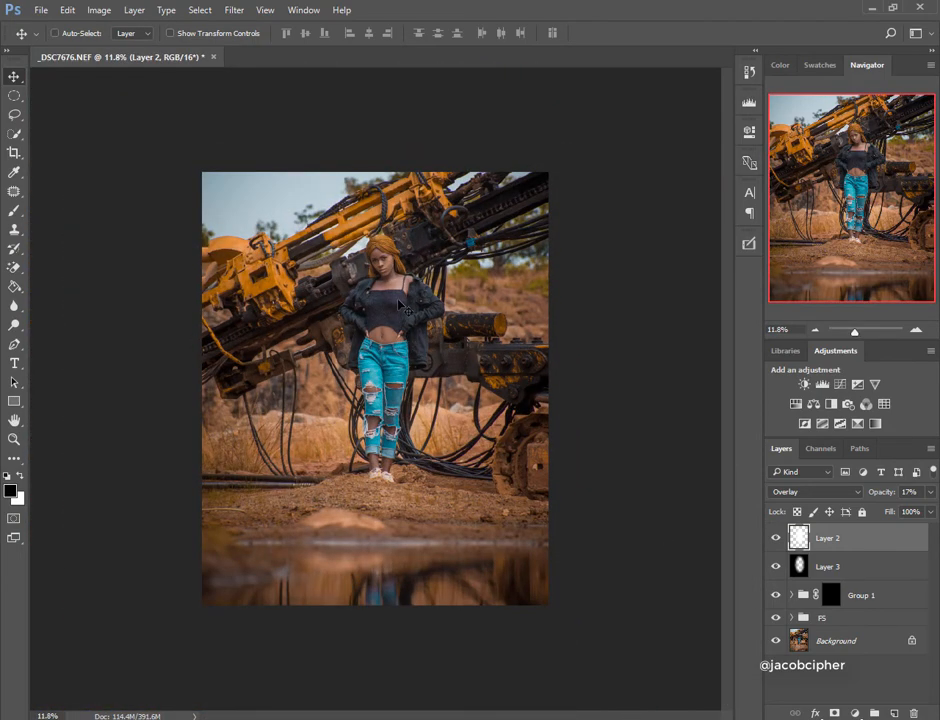
pyautogui.scroll(5, 398, 303)
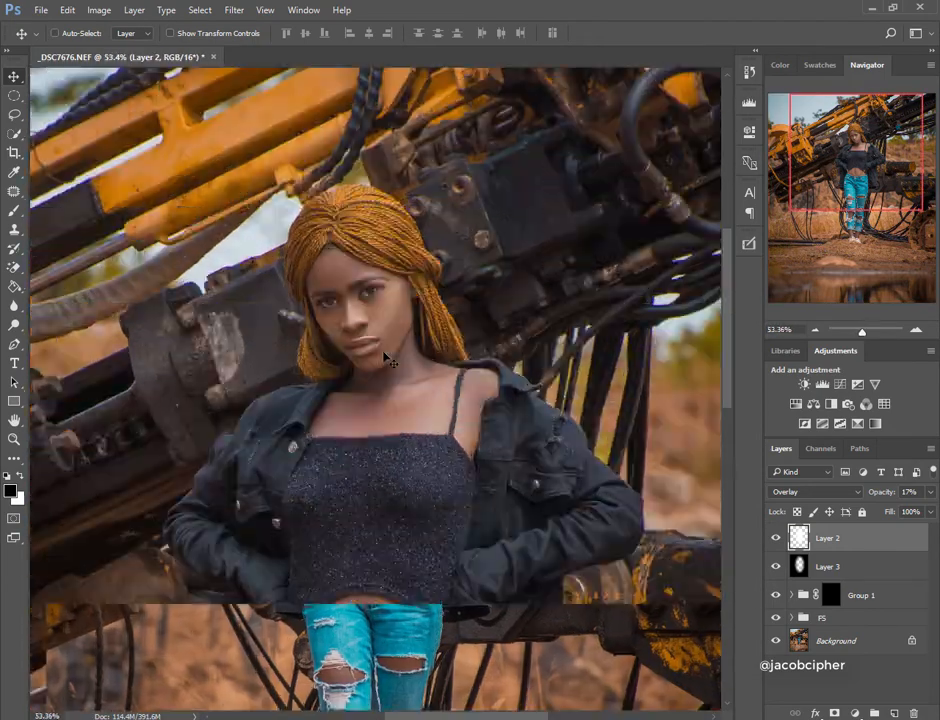
pyautogui.scroll(3, 386, 358)
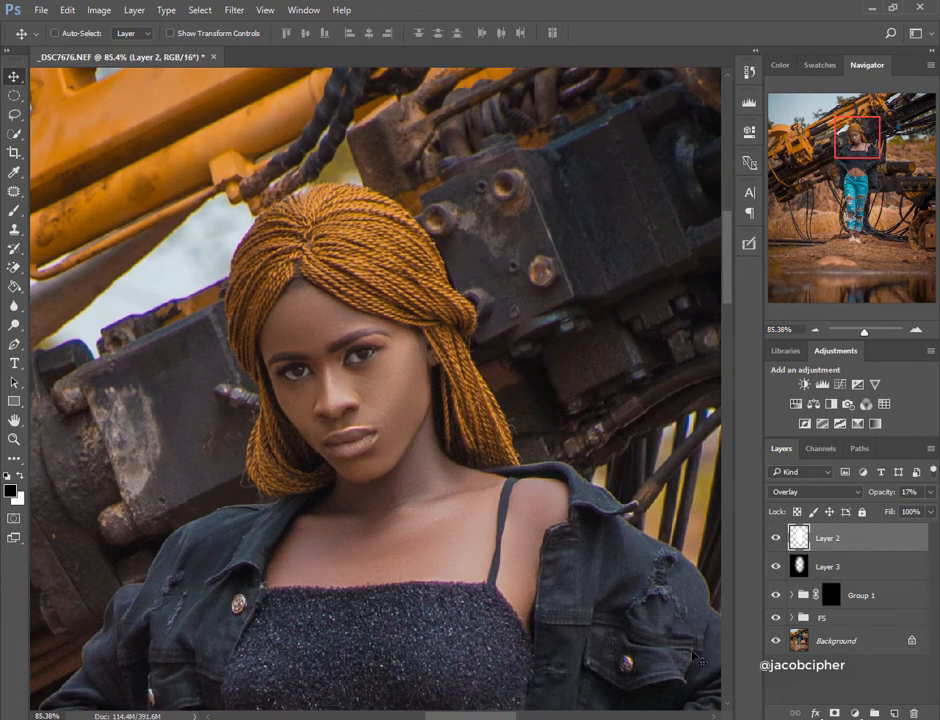
# Add a Curves adjustment layer above Layer 2 and raise the RGB curve's midpoint to brighten the image.
pyautogui.click(857, 712)
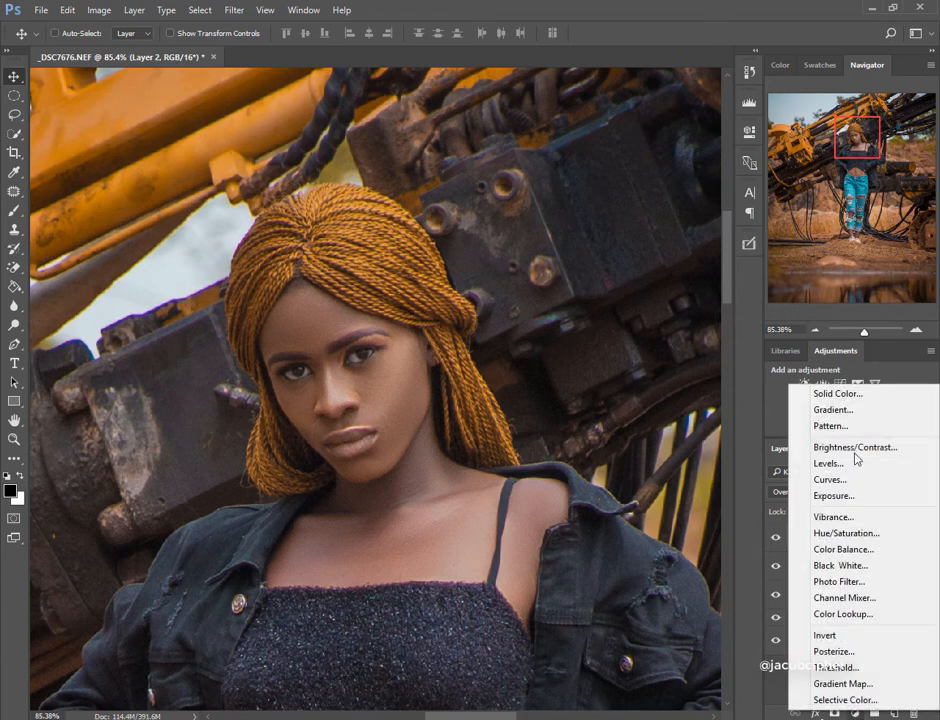
pyautogui.click(855, 483)
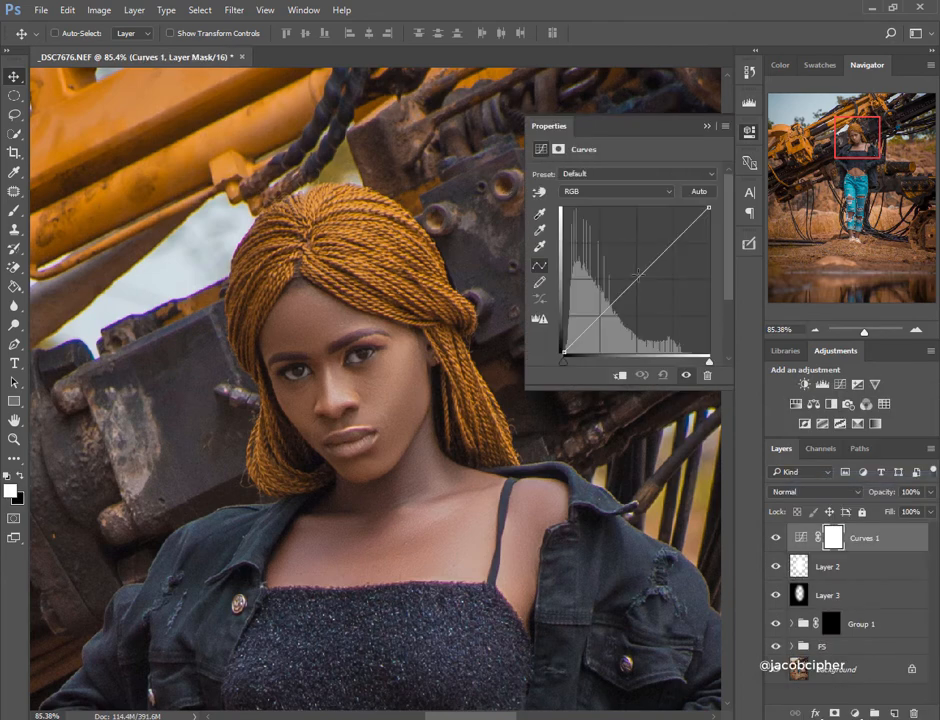
pyautogui.moveTo(633, 284); pyautogui.dragTo(633, 266)
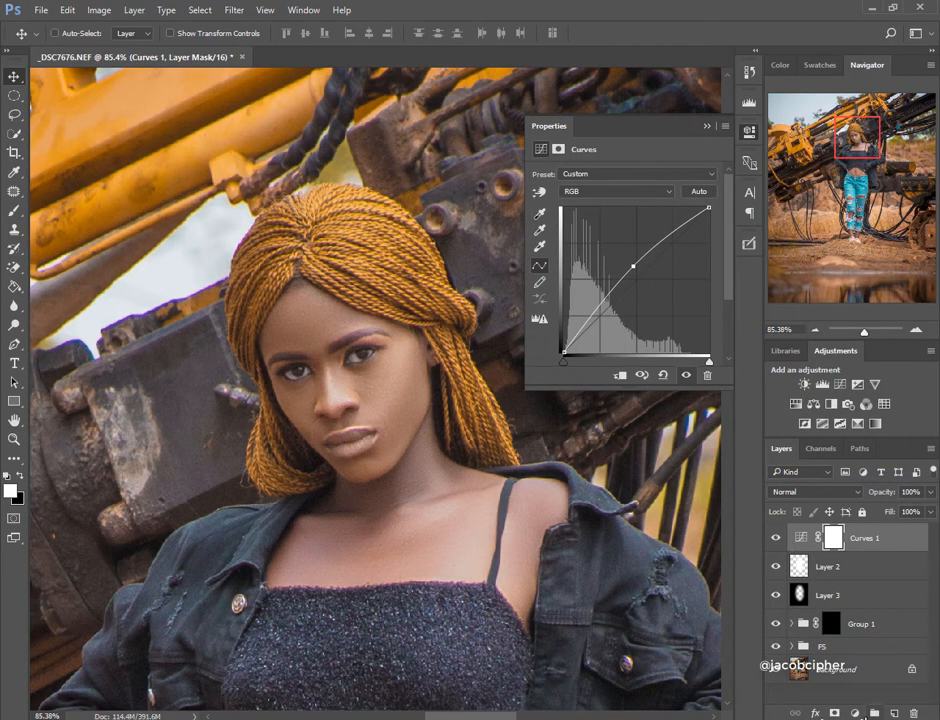
# Add a second Curves adjustment layer on top and pull its RGB midpoint down to darken the image.
pyautogui.click(857, 712)
pyautogui.click(826, 482)
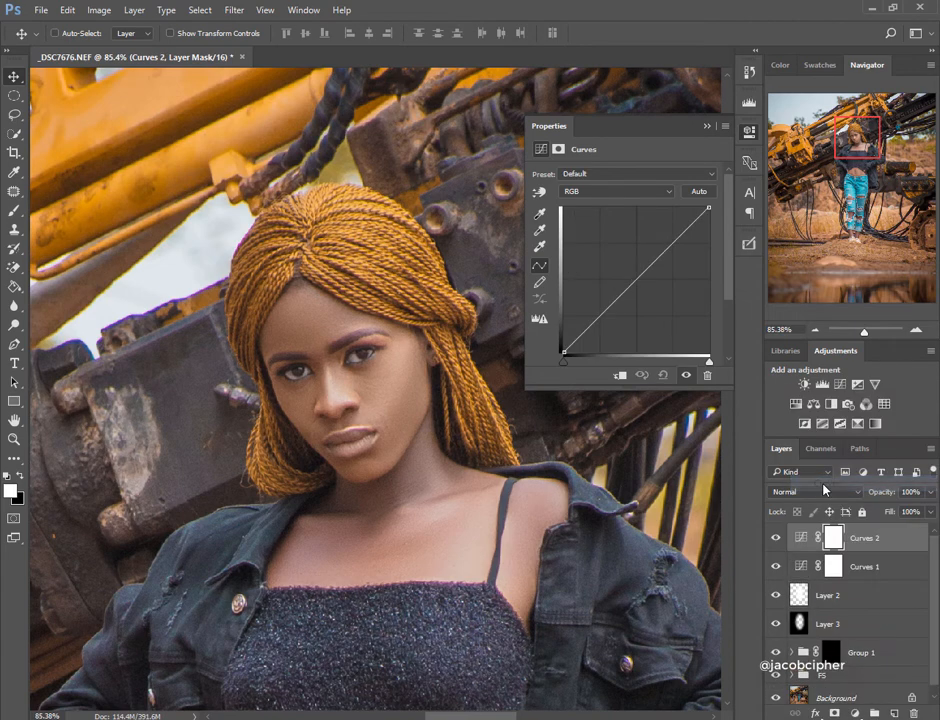
pyautogui.moveTo(640, 276); pyautogui.dragTo(640, 293)
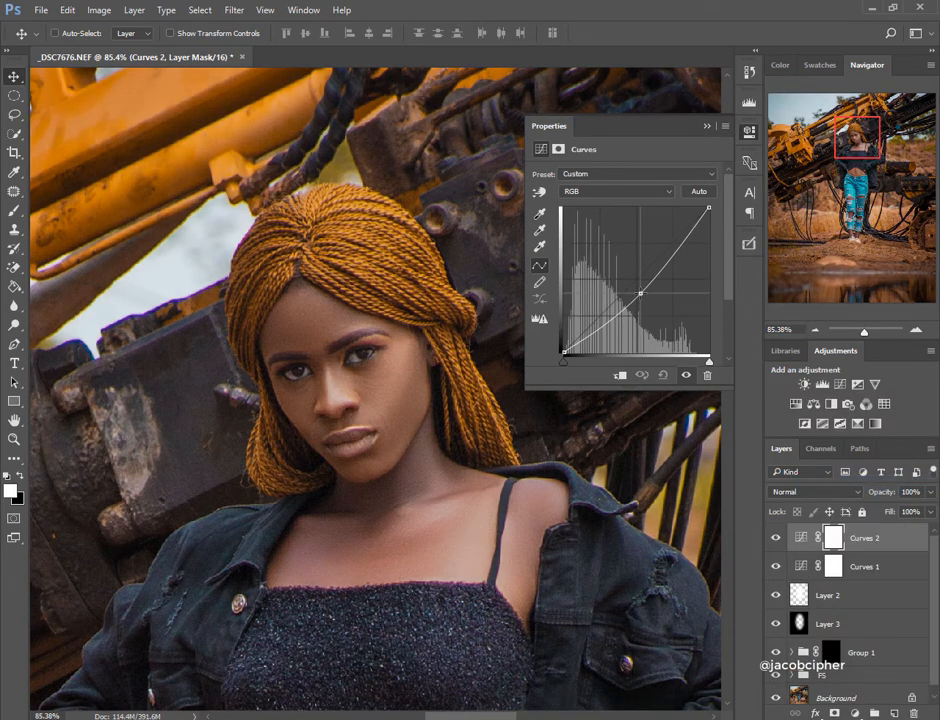
pyautogui.click(707, 126)
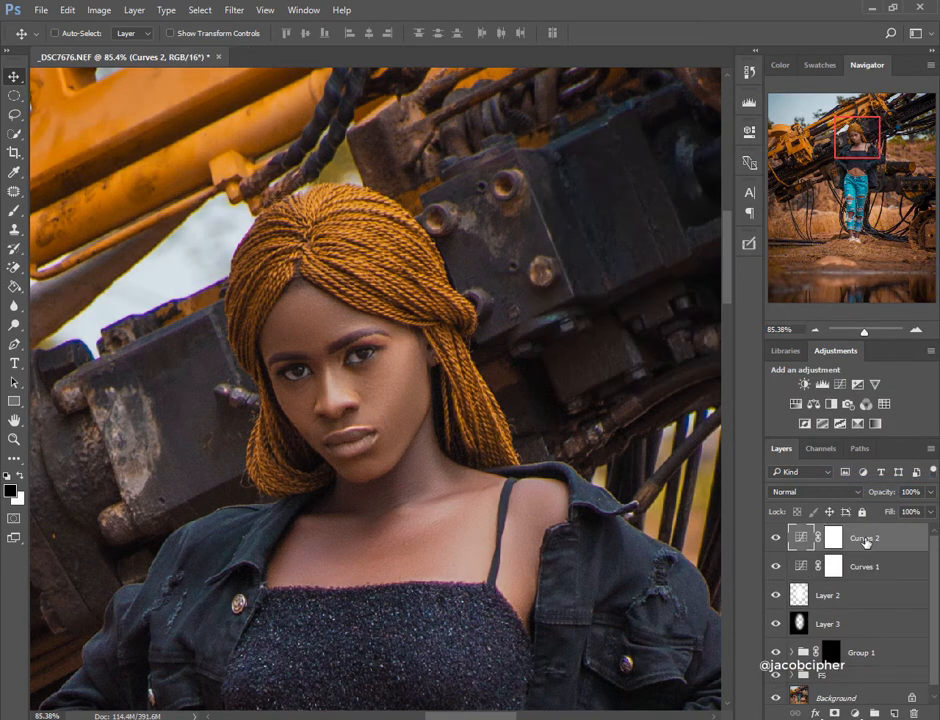
# Rename the darkening Curves 2 layer B and the brightening Curves 1 layer D, and place D above B.
pyautogui.doubleClick(866, 540)
pyautogui.click(861, 566)
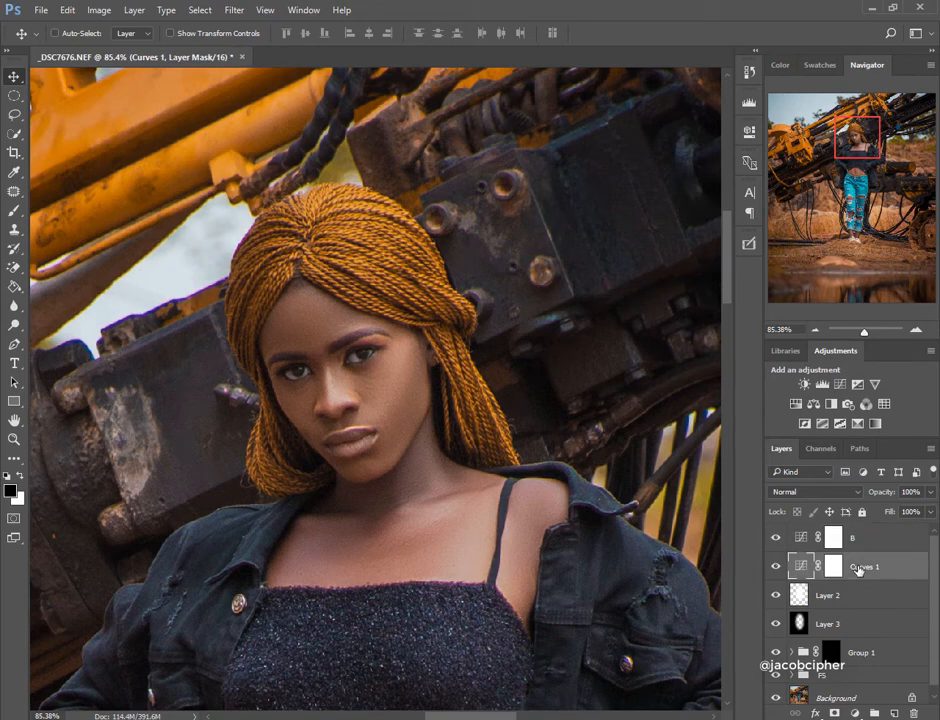
pyautogui.doubleClick(861, 566)
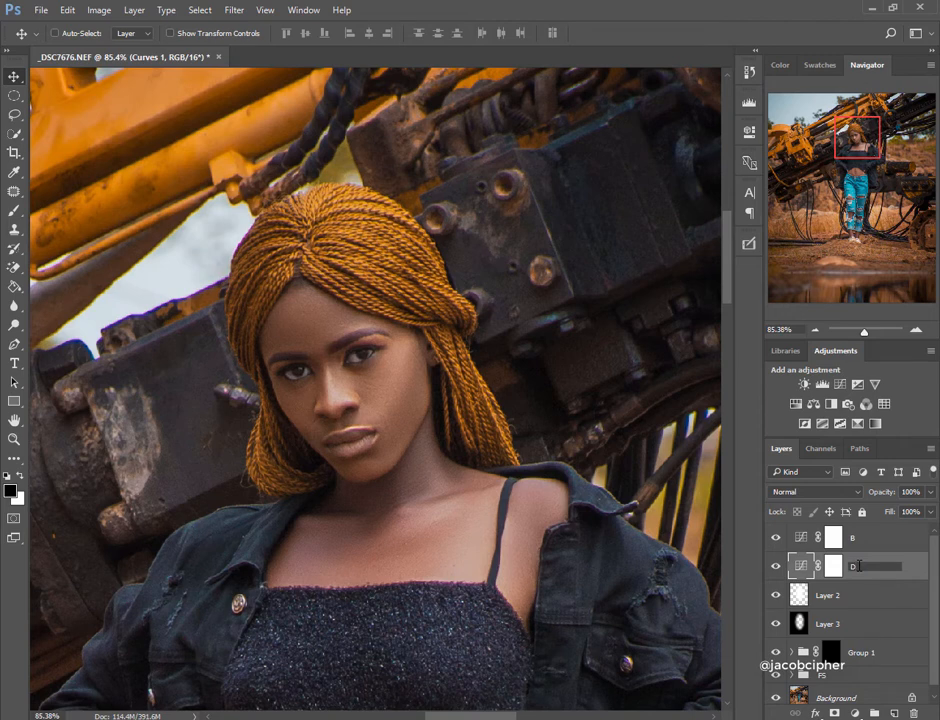
pyautogui.press('Return')
pyautogui.hotkey('ctrl', ']')
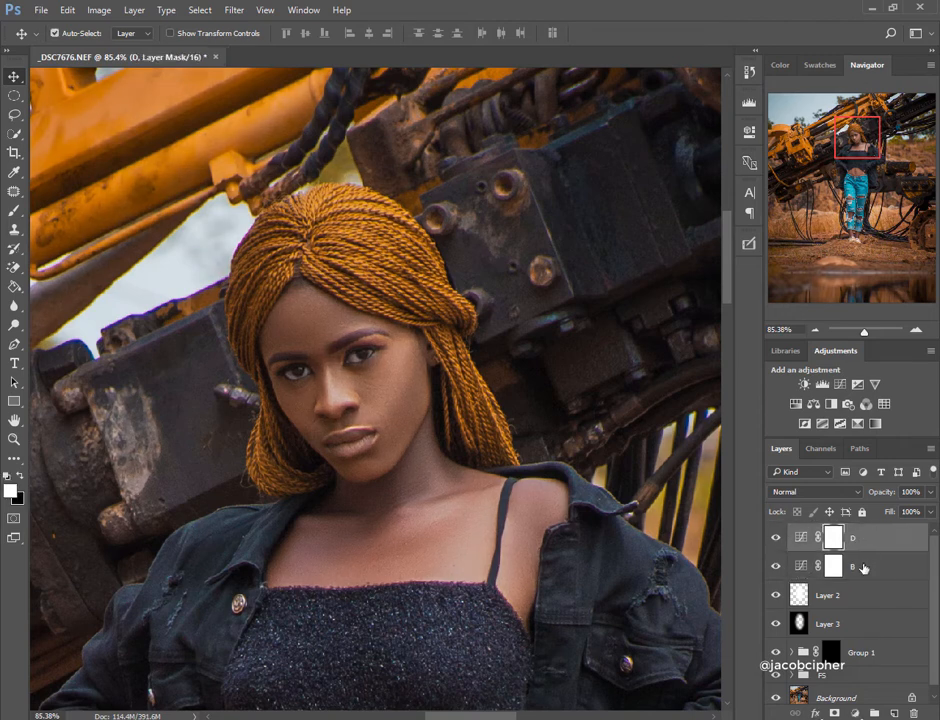
# Group the D and B curves layers and name the group D&B.
pyautogui.keyDown('ctrl'); pyautogui.click(863, 568); pyautogui.keyUp('ctrl')
pyautogui.hotkey('ctrl', 'g')
pyautogui.doubleClick(830, 535)
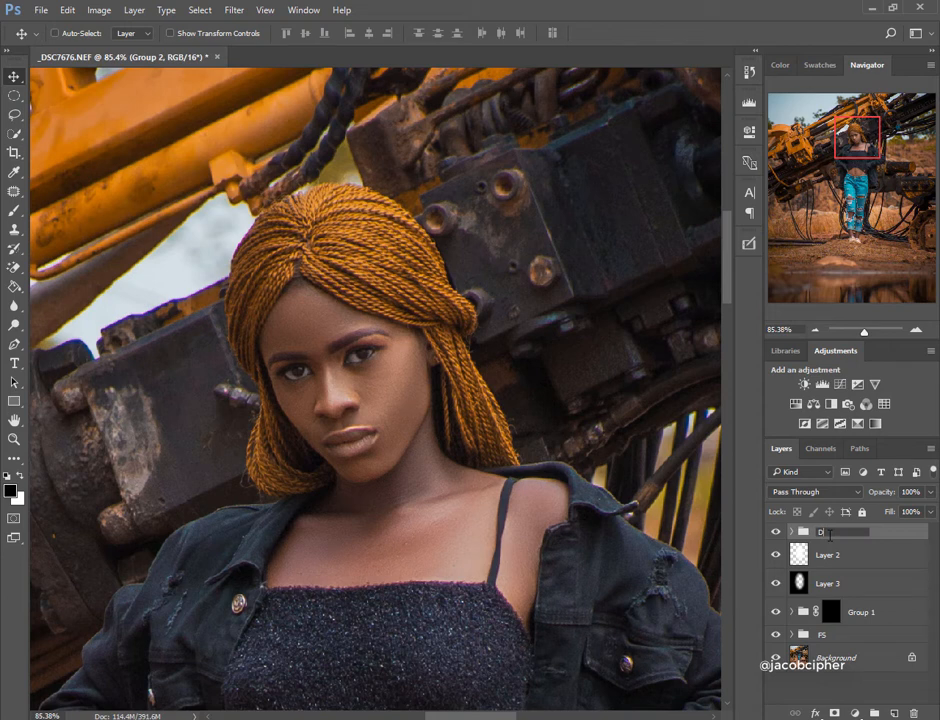
pyautogui.press('Return')
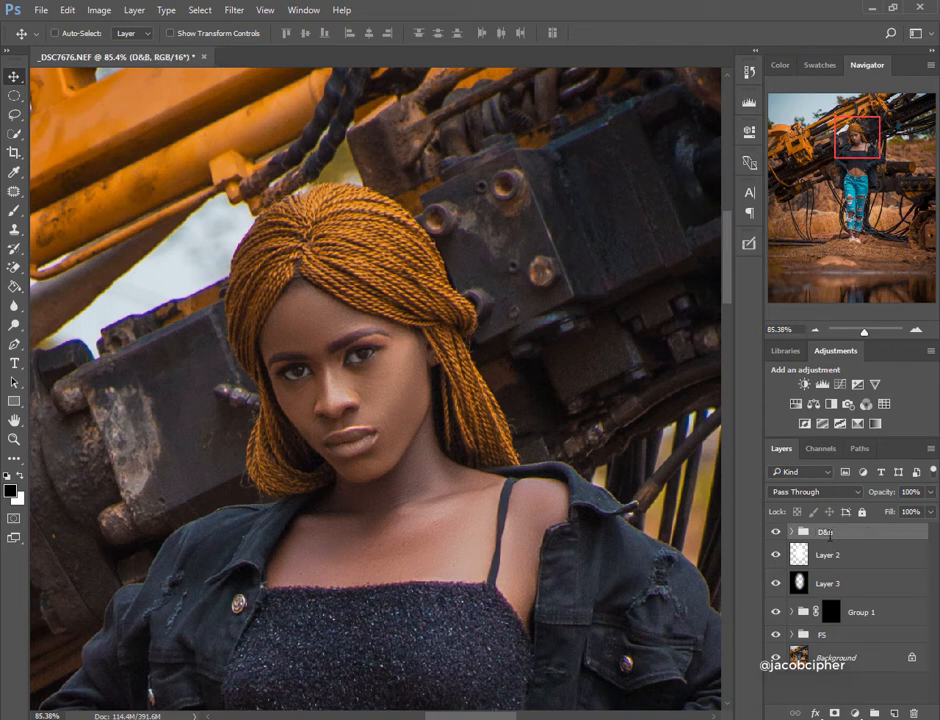
# Expand the D&B group and invert the layer masks of both D and B to black.
pyautogui.click(791, 532)
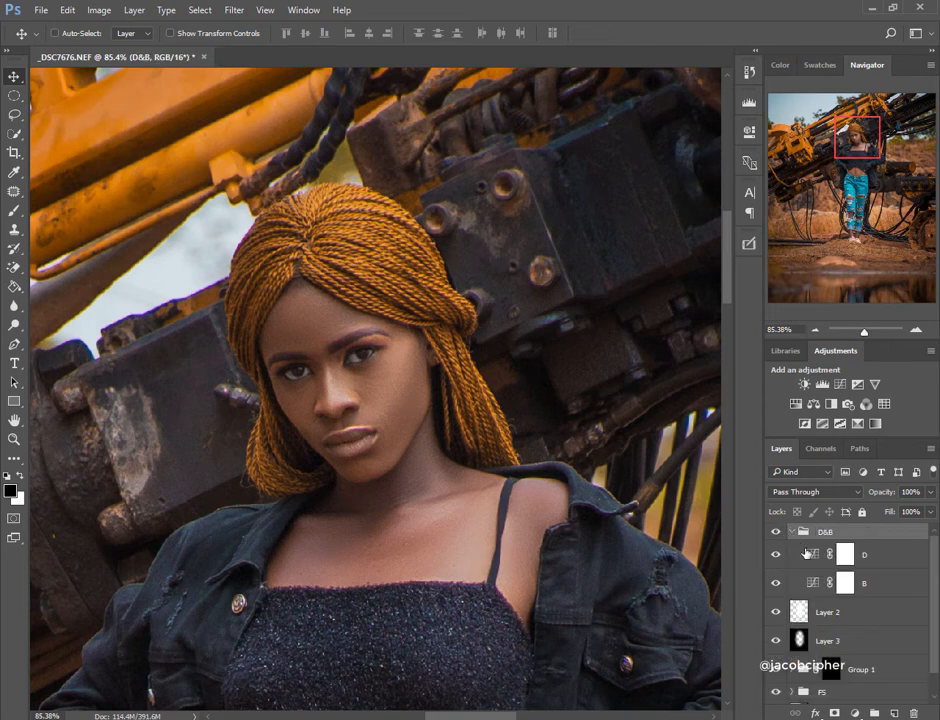
pyautogui.click(845, 562)
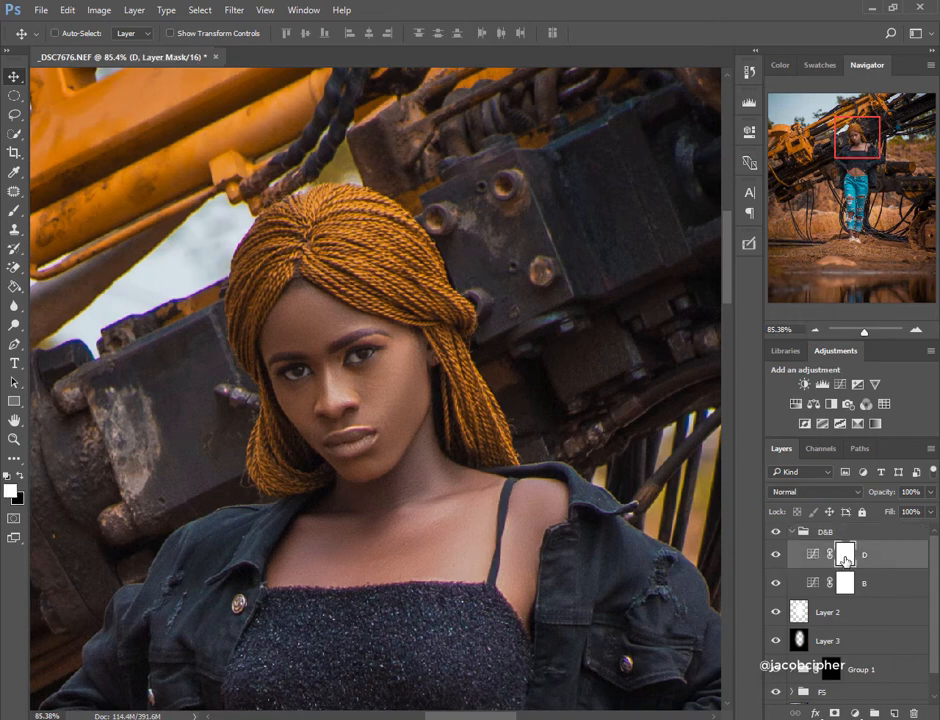
pyautogui.hotkey('ctrl', 'i')
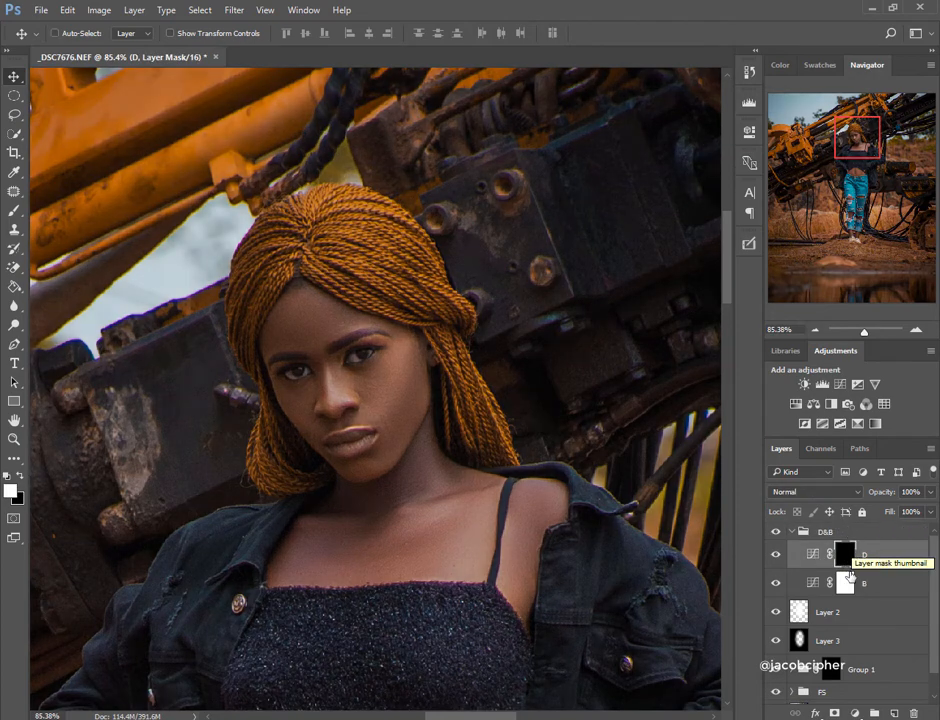
pyautogui.click(847, 583)
pyautogui.hotkey('ctrl', 'i')
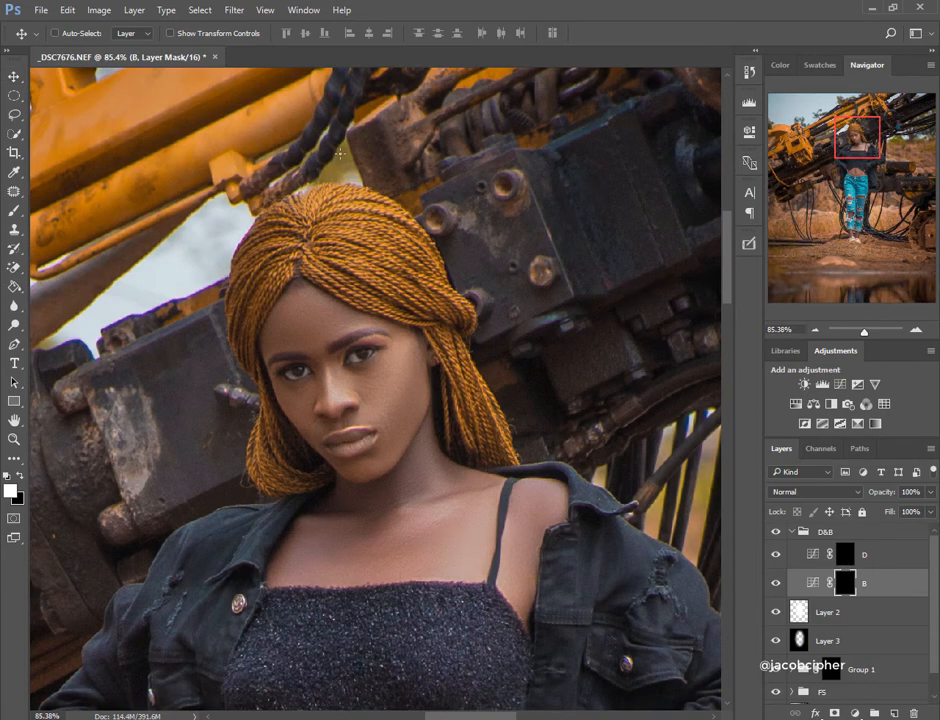
# Set the Brush flow to 1% and start burning the shaded outer cheek on B's mask.
pyautogui.press('b')
pyautogui.moveTo(54, 113)
pyautogui.mouseDown()
pyautogui.moveTo(130, 140)
pyautogui.moveTo(325, 130)
pyautogui.mouseUp()
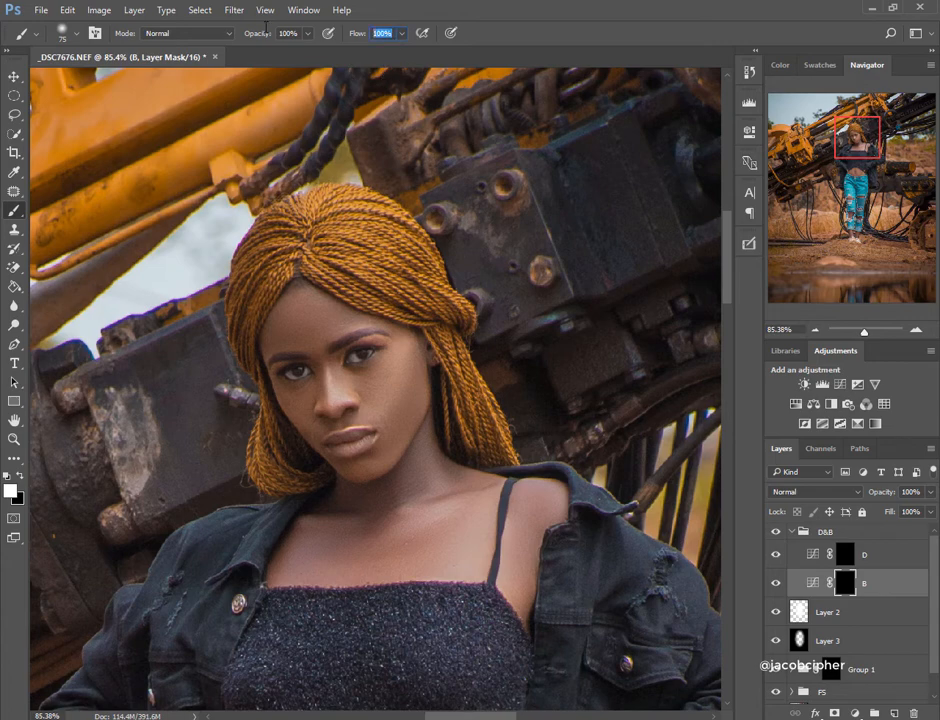
pyautogui.press('Return')
pyautogui.scroll(5, 409, 395)
pyautogui.moveTo(388, 338)
pyautogui.mouseDown()
pyautogui.moveTo(374, 330)
pyautogui.moveTo(380, 325)
pyautogui.mouseUp()
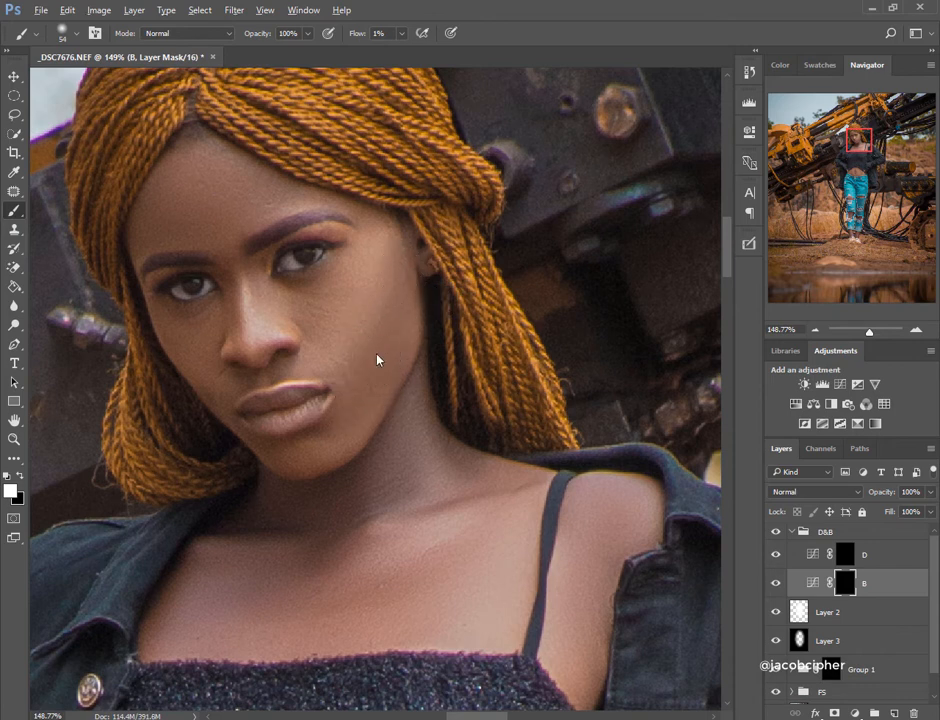
# Continue burning the outer cheek on B's mask with a brush size of about 56, toggling B's visibility to compare.
pyautogui.press('[')
pyautogui.press(']')
pyautogui.press(']')
pyautogui.press('[')
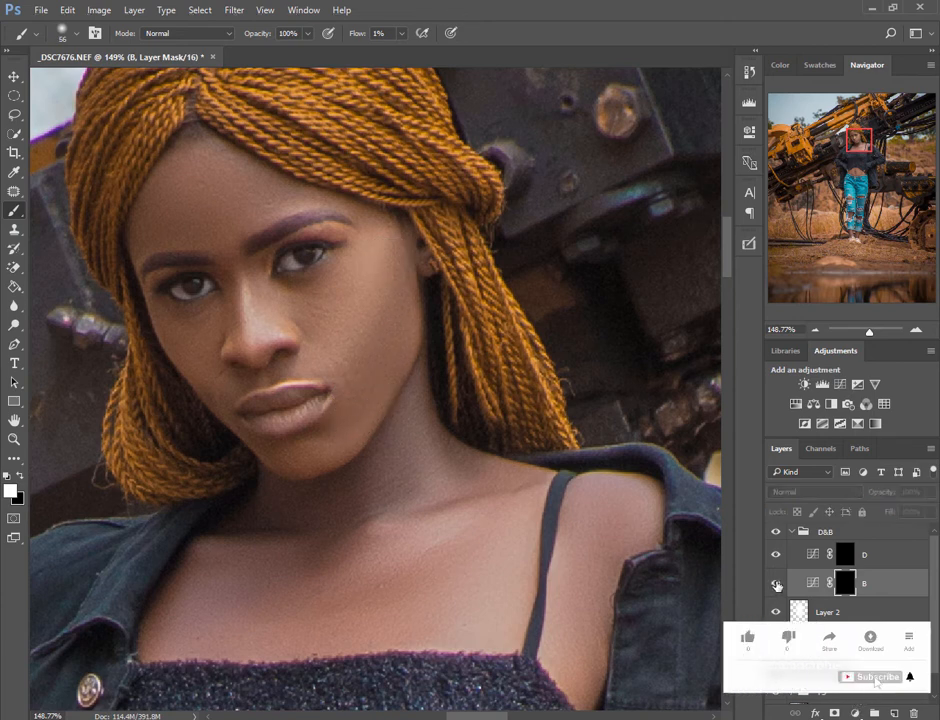
pyautogui.press('[')
pyautogui.moveTo(398, 347)
pyautogui.mouseDown()
pyautogui.moveTo(396, 264)
pyautogui.moveTo(373, 376)
pyautogui.moveTo(347, 426)
pyautogui.moveTo(401, 263)
pyautogui.moveTo(353, 421)
pyautogui.moveTo(387, 325)
pyautogui.moveTo(378, 366)
pyautogui.mouseUp()
# Burn the side of the nose and the edges of the forehead on B's mask with brush sizes of about 39 and 48.
pyautogui.press('space')
pyautogui.moveTo(371, 322); pyautogui.dragTo(394, 430)
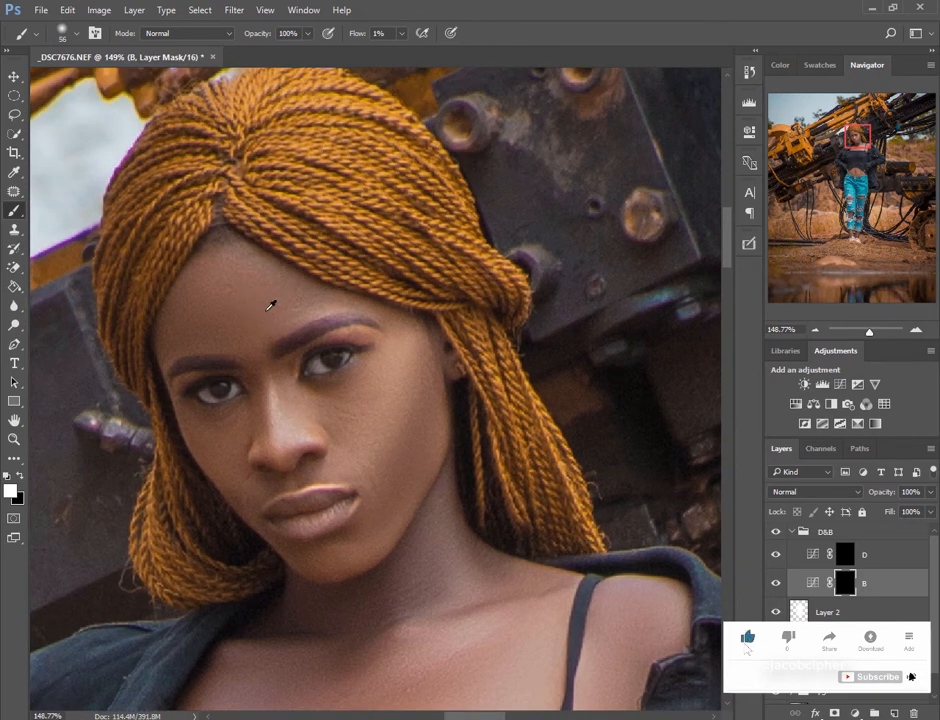
pyautogui.keyDown('alt'); pyautogui.rightClick(245, 390); pyautogui.keyUp('alt')
pyautogui.moveTo(262, 405)
pyautogui.mouseDown()
pyautogui.moveTo(268, 446)
pyautogui.moveTo(266, 420)
pyautogui.mouseUp()
pyautogui.keyDown('alt'); pyautogui.rightClick(243, 351); pyautogui.keyUp('alt')
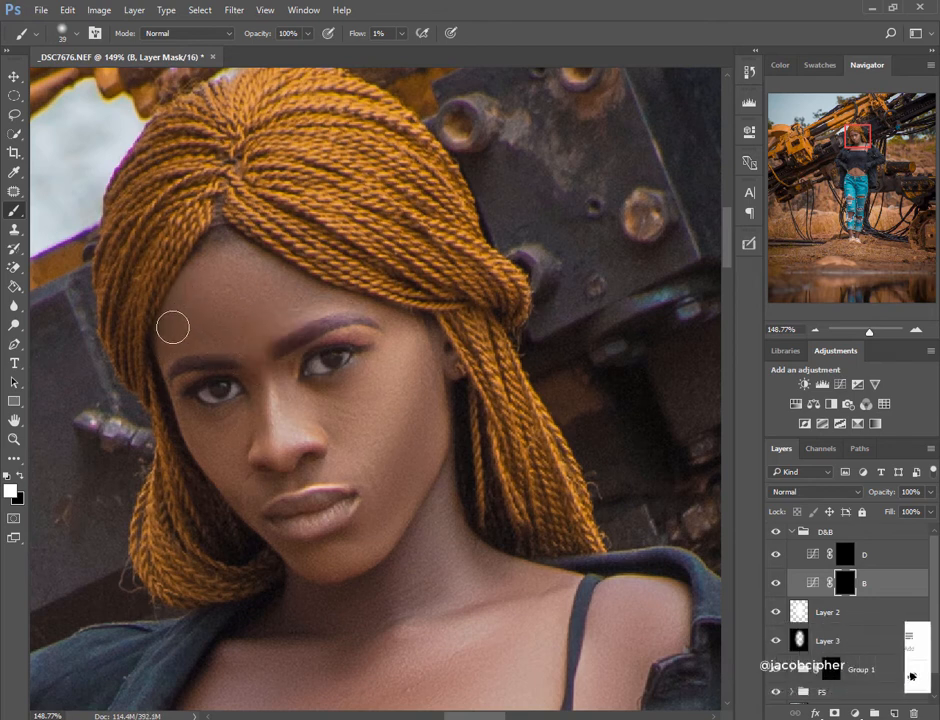
pyautogui.keyDown('alt'); pyautogui.rightClick(183, 308); pyautogui.keyUp('alt')
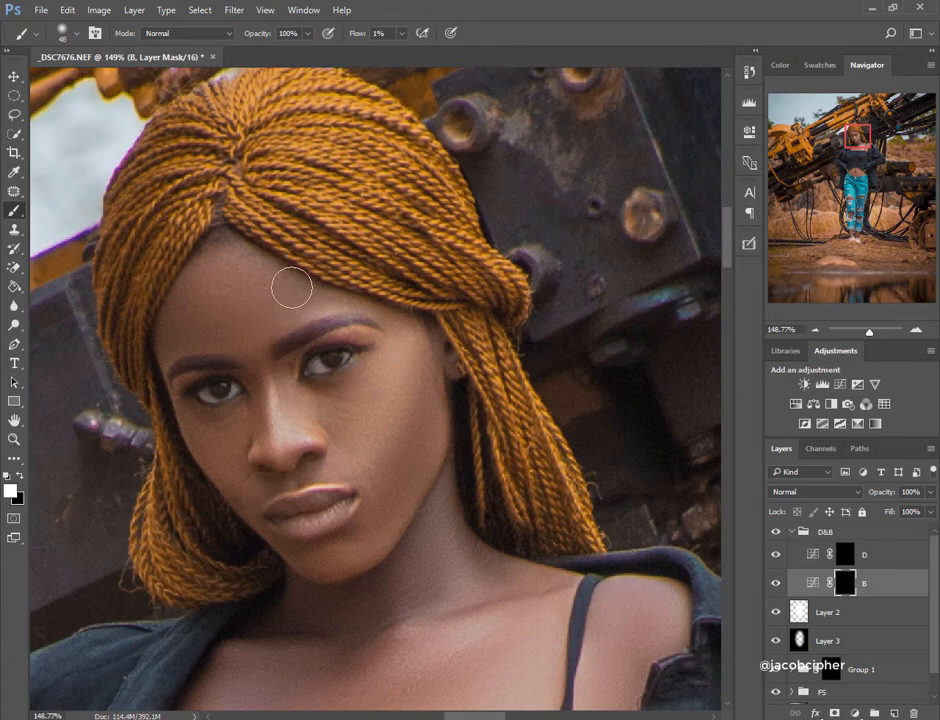
# Burn the neck shadow and the jawline on B's mask, using a brush size of 54 along the jaw.
pyautogui.scroll(-5, 300, 302)
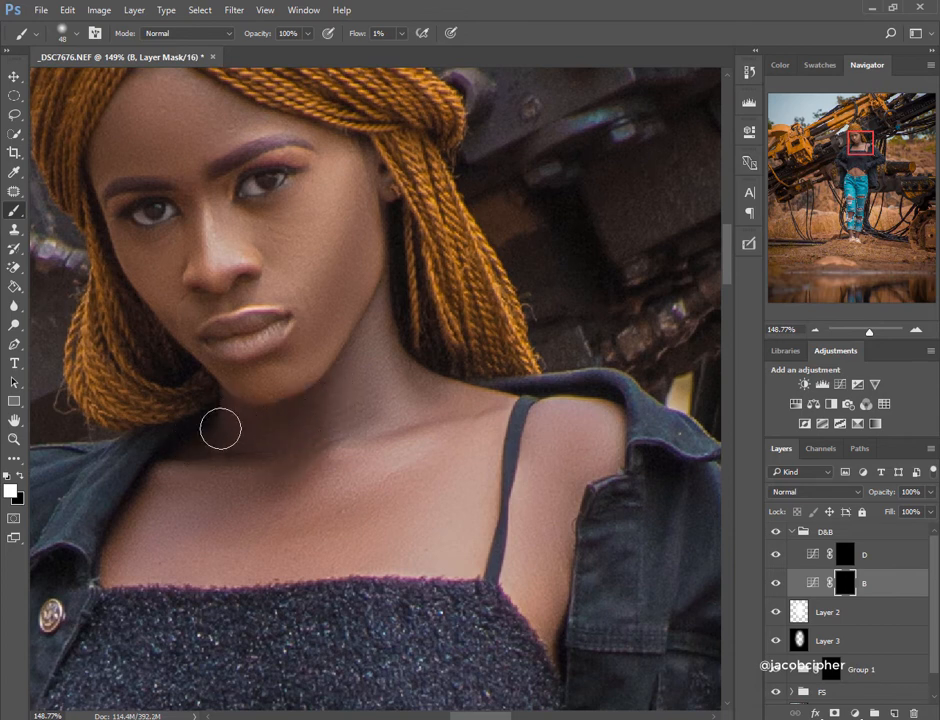
pyautogui.moveTo(225, 430)
pyautogui.keyDown('alt'); pyautogui.mouseDown()
pyautogui.moveTo(241, 434)
pyautogui.moveTo(287, 485)
pyautogui.mouseUp(); pyautogui.keyUp('alt')
pyautogui.keyDown('alt'); pyautogui.moveTo(342, 300); pyautogui.dragTo(362, 300); pyautogui.keyUp('alt')
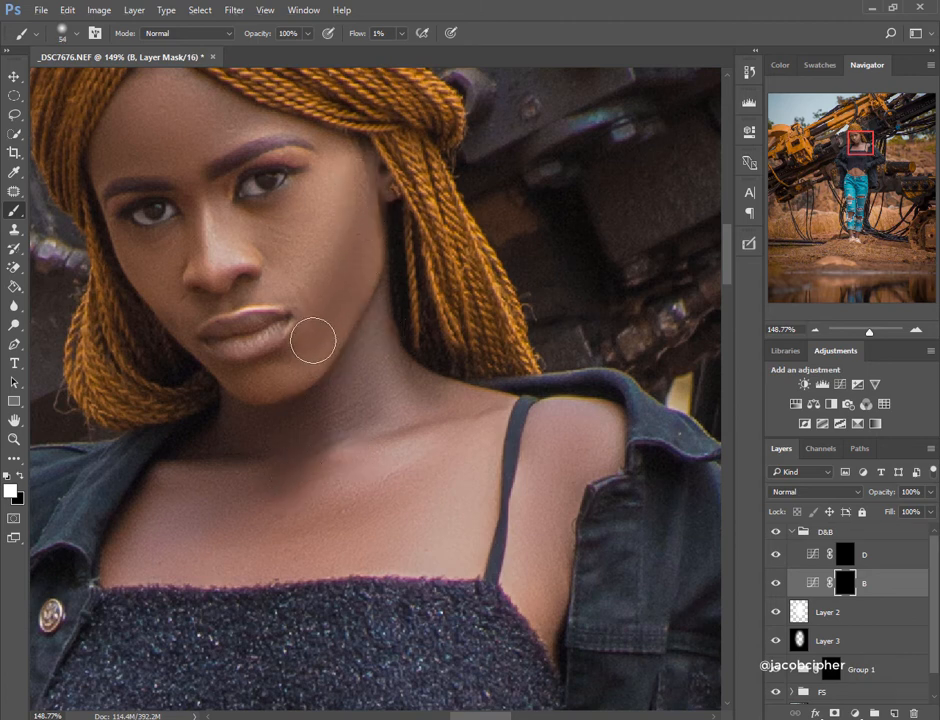
# Dodge the cheek beside the nose and the centre of the forehead on D's mask with brush sizes 36 and 59.
pyautogui.click(840, 556)
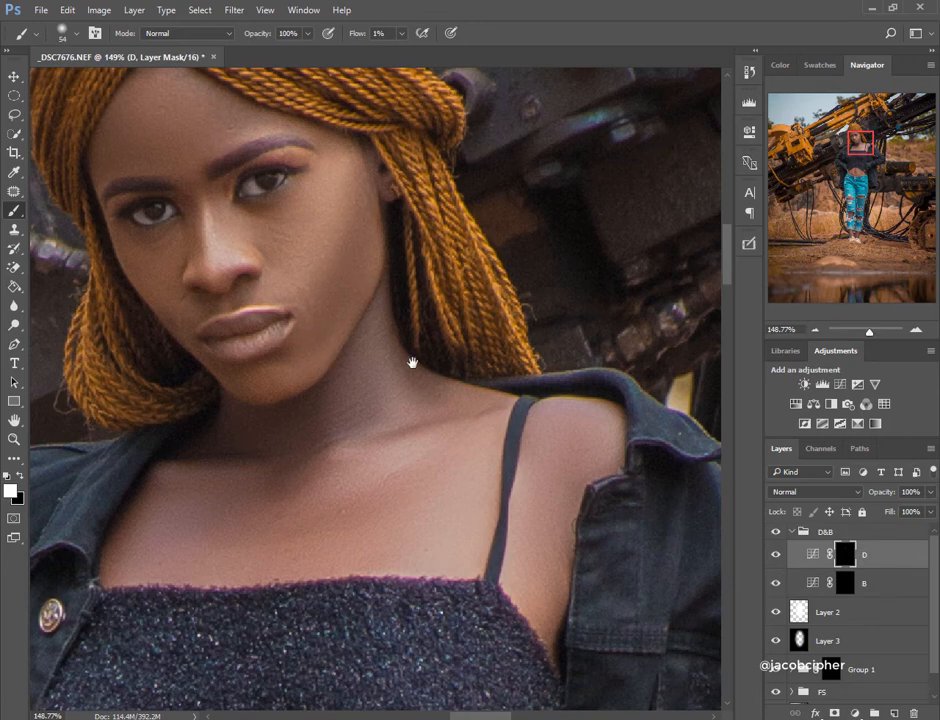
pyautogui.scroll(3, 389, 412)
pyautogui.moveTo(336, 347); pyautogui.dragTo(300, 346)
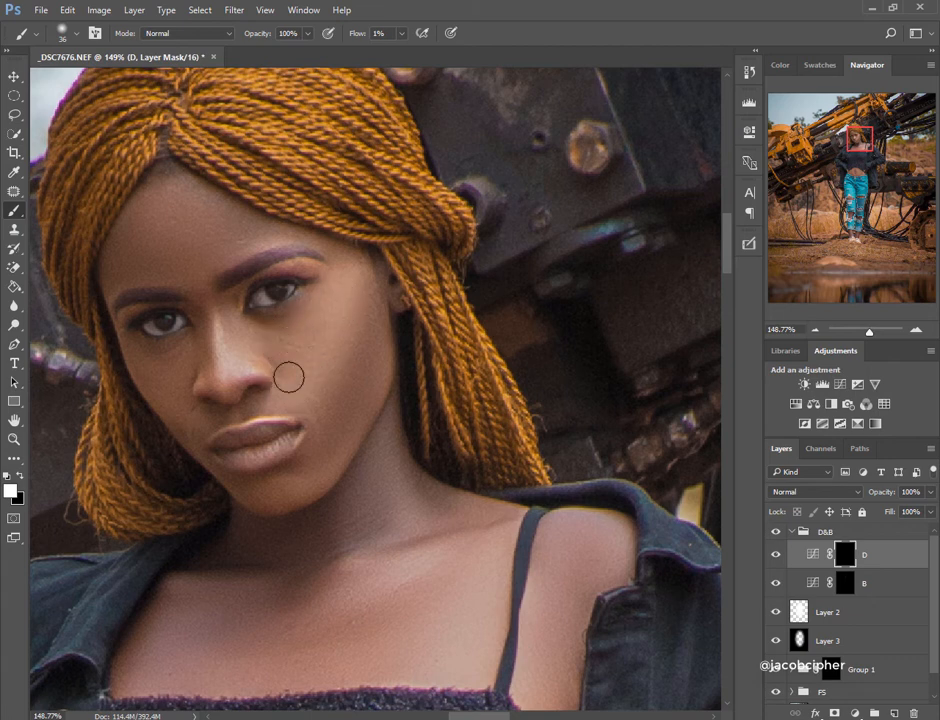
pyautogui.moveTo(170, 233); pyautogui.dragTo(197, 229)
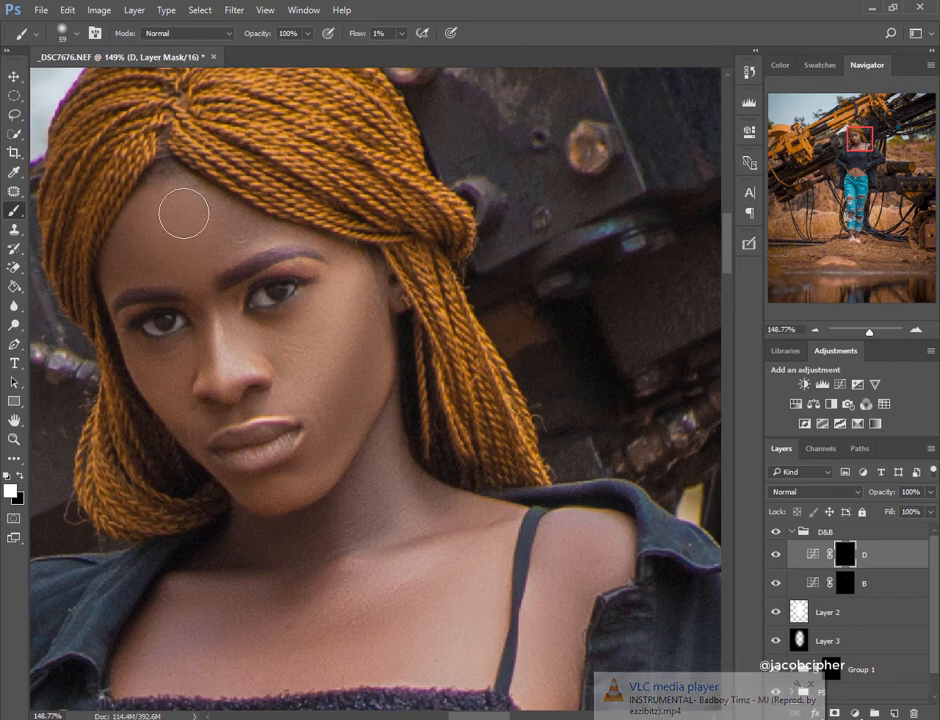
# Examine the dodged and burned face both close up and within the whole portrait.
pyautogui.scroll(-5, 272, 228)
pyautogui.scroll(3, 265, 232)
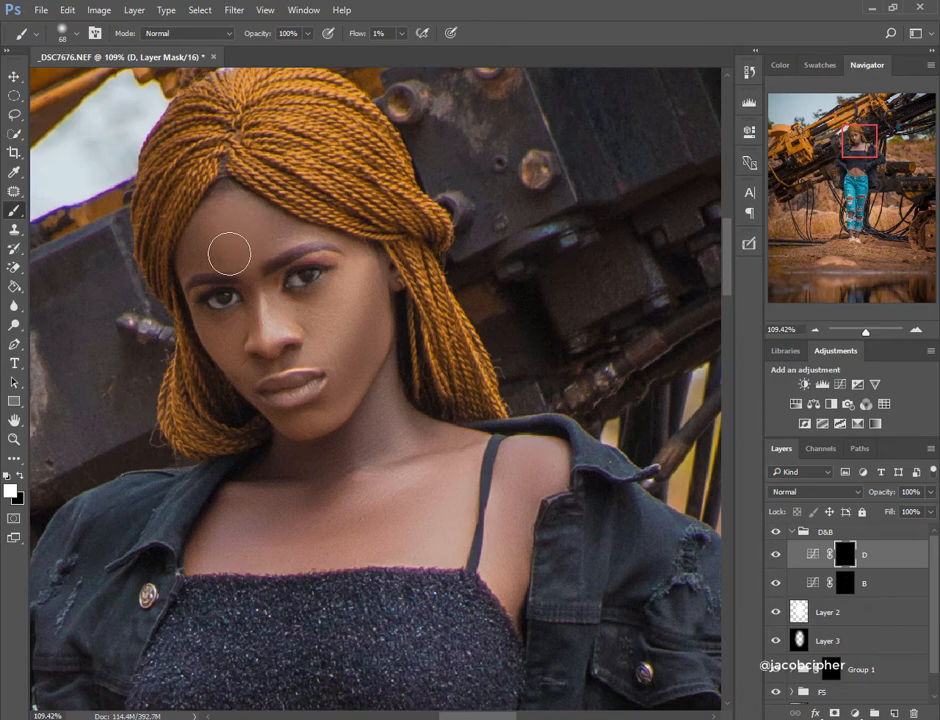
pyautogui.scroll(-6, 305, 267)
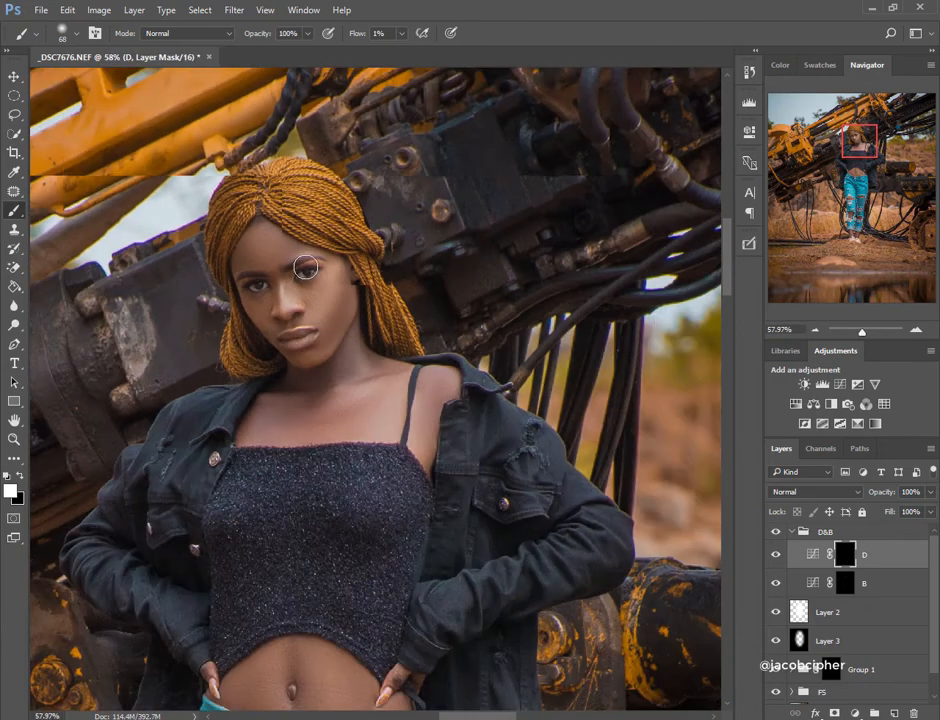
pyautogui.scroll(6, 334, 284)
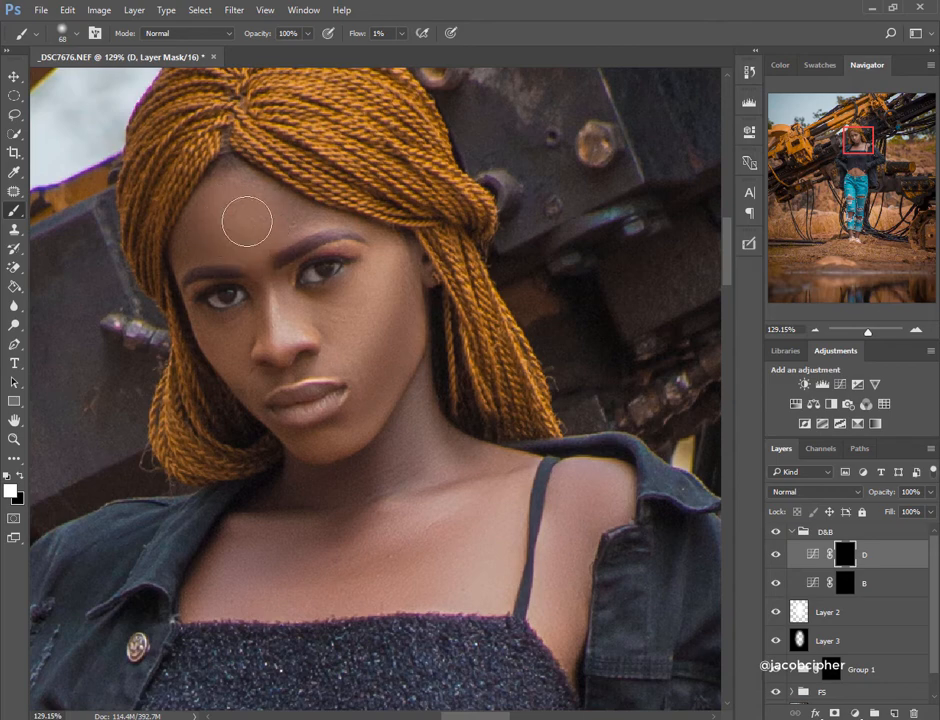
pyautogui.scroll(-2, 379, 226)
pyautogui.scroll(-5, 379, 226)
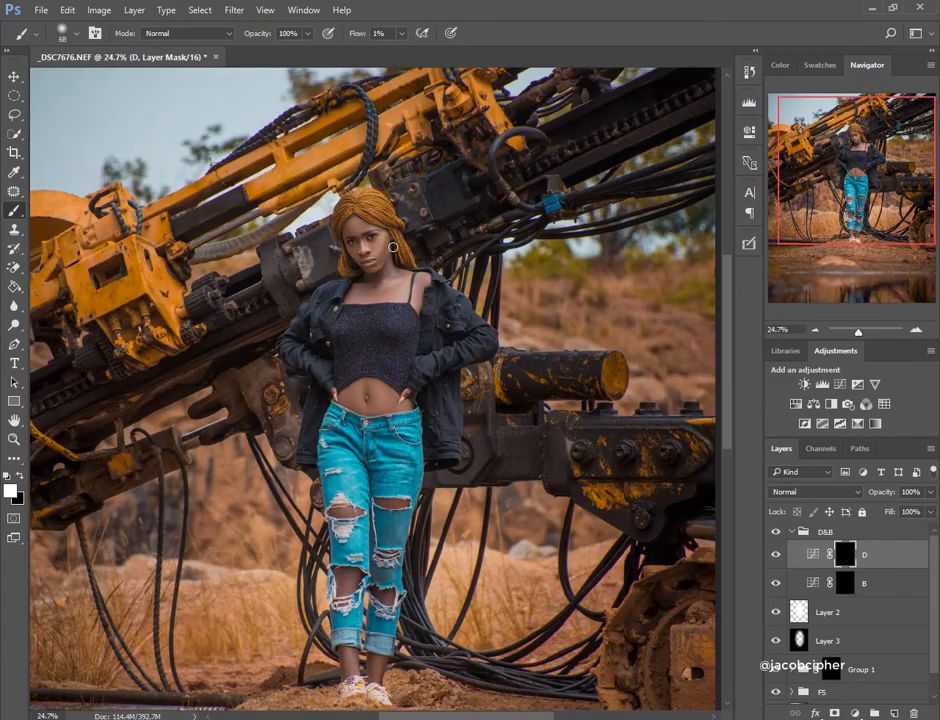
pyautogui.scroll(3, 375, 235)
pyautogui.scroll(4, 375, 235)
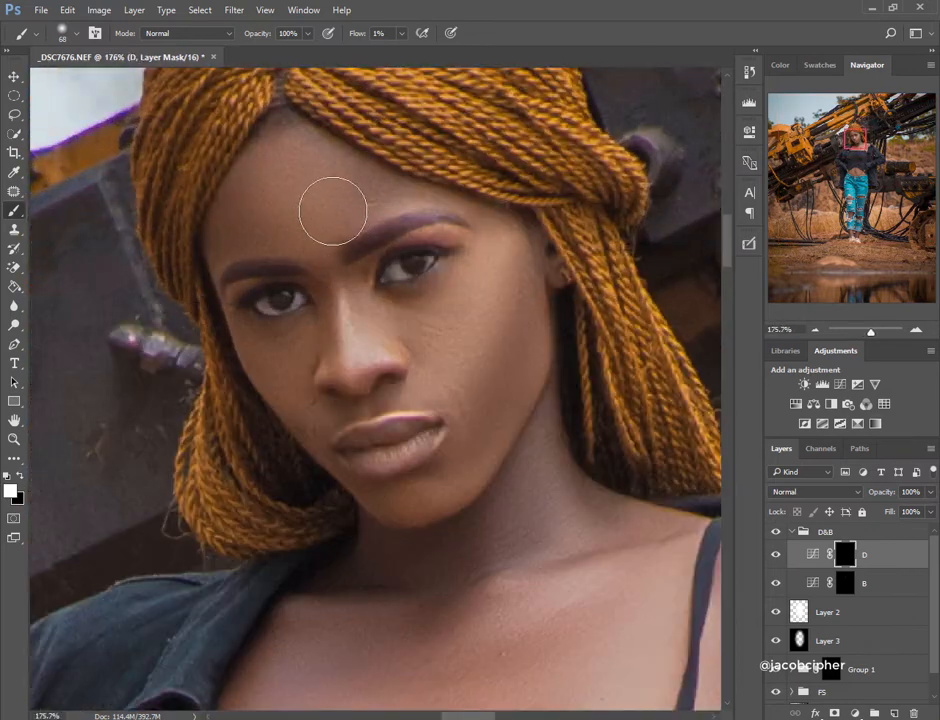
# Dodge the forehead above the brows at brush size 59 and her right cheek at size 30 on D's mask.
pyautogui.press('[')
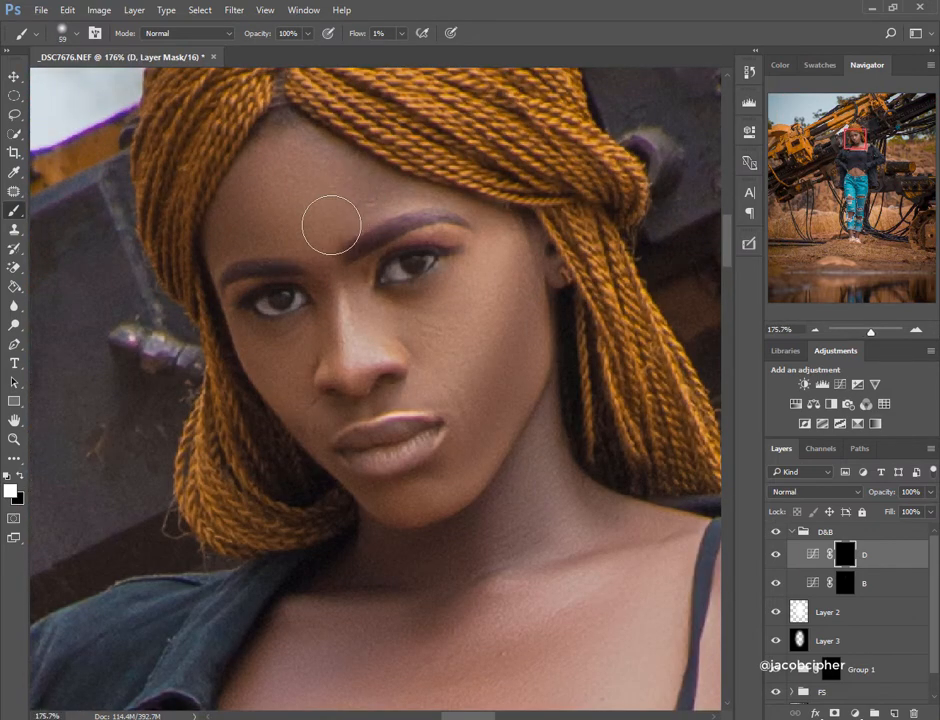
pyautogui.scroll(-2, 321, 240)
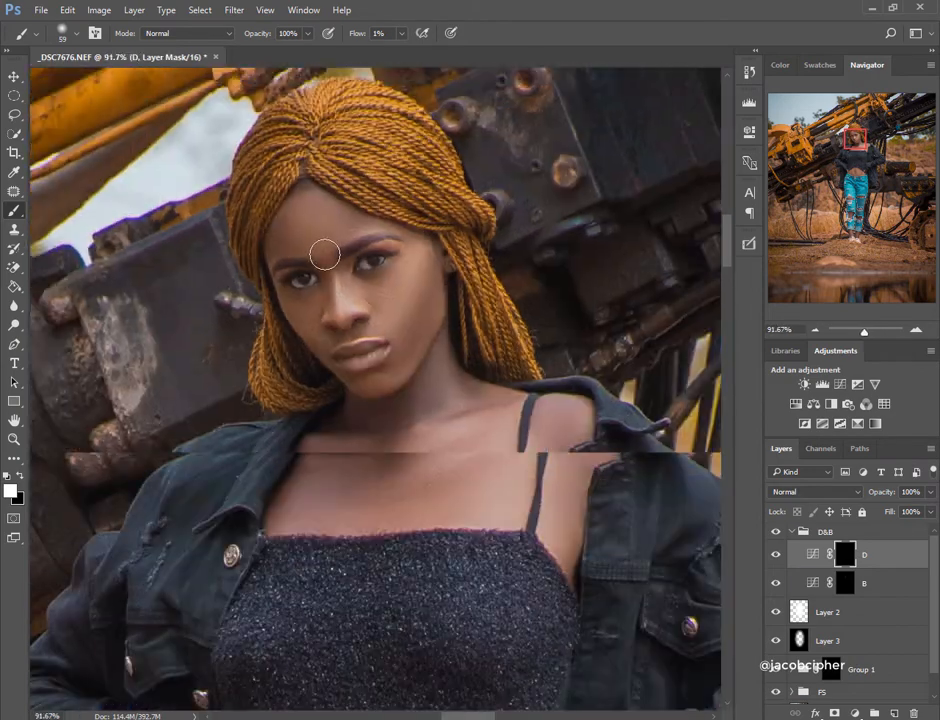
pyautogui.moveTo(314, 323); pyautogui.dragTo(283, 294)
pyautogui.scroll(2, 306, 327)
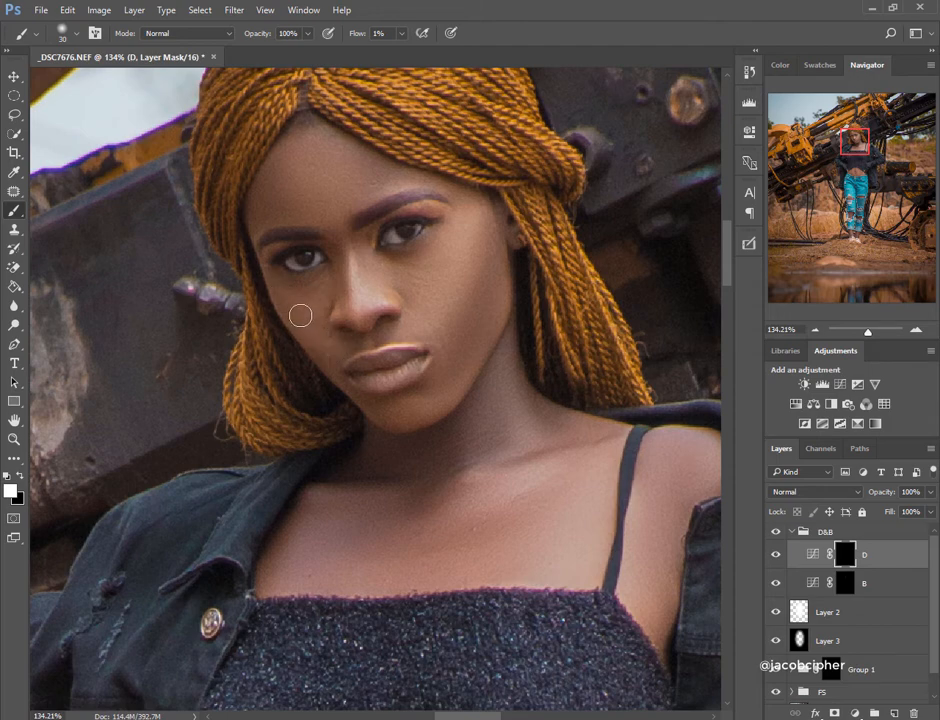
pyautogui.hotkey('ctrl', '0')
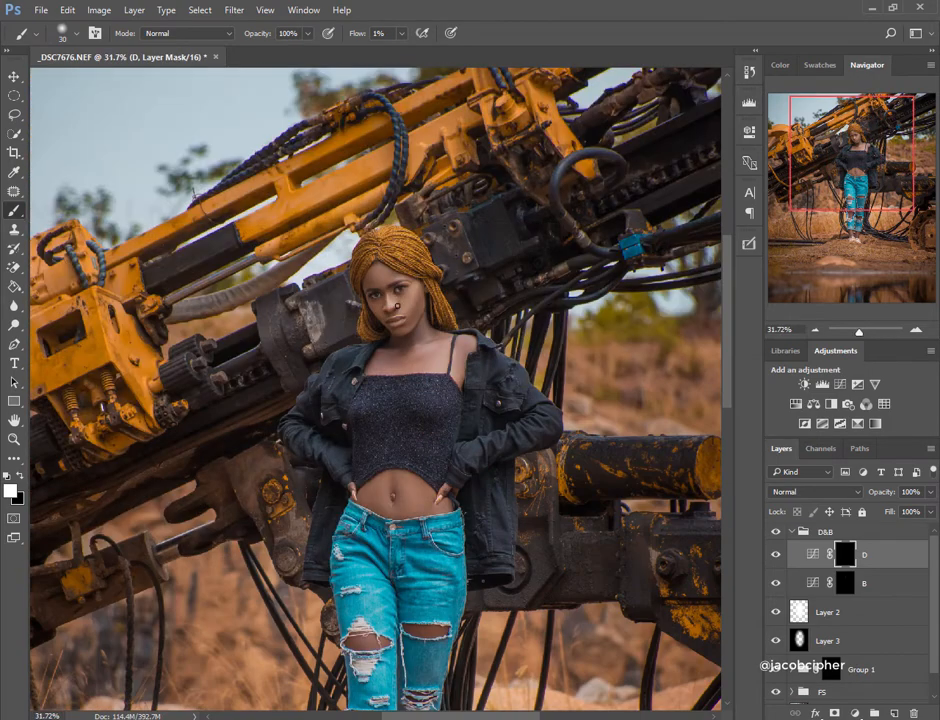
# Compare the portrait with the D&B group hidden and shown.
pyautogui.scroll(5, 401, 362)
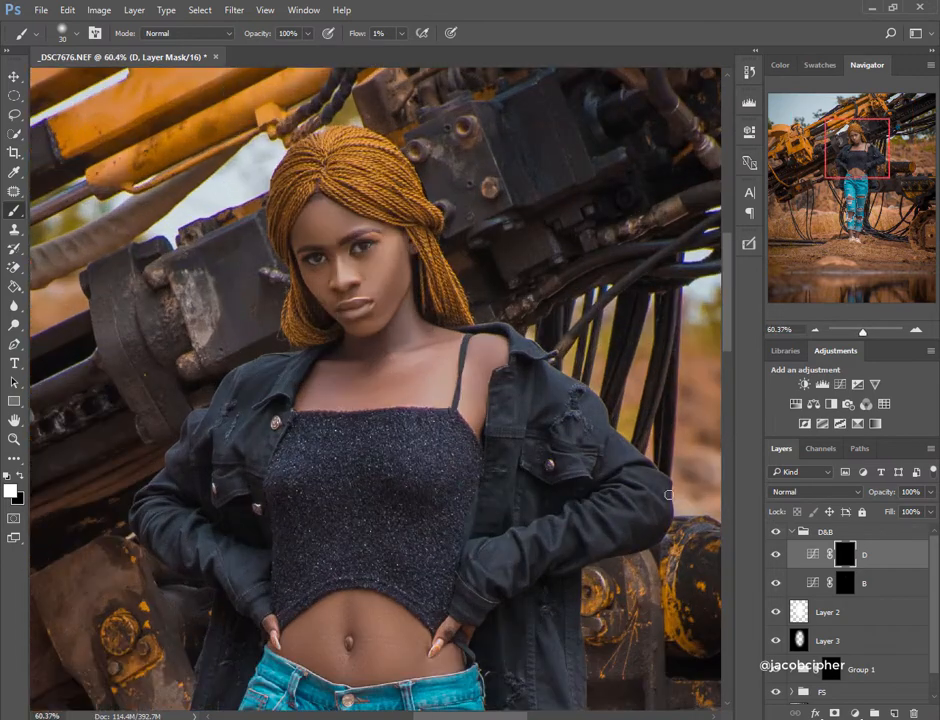
pyautogui.click(777, 533)
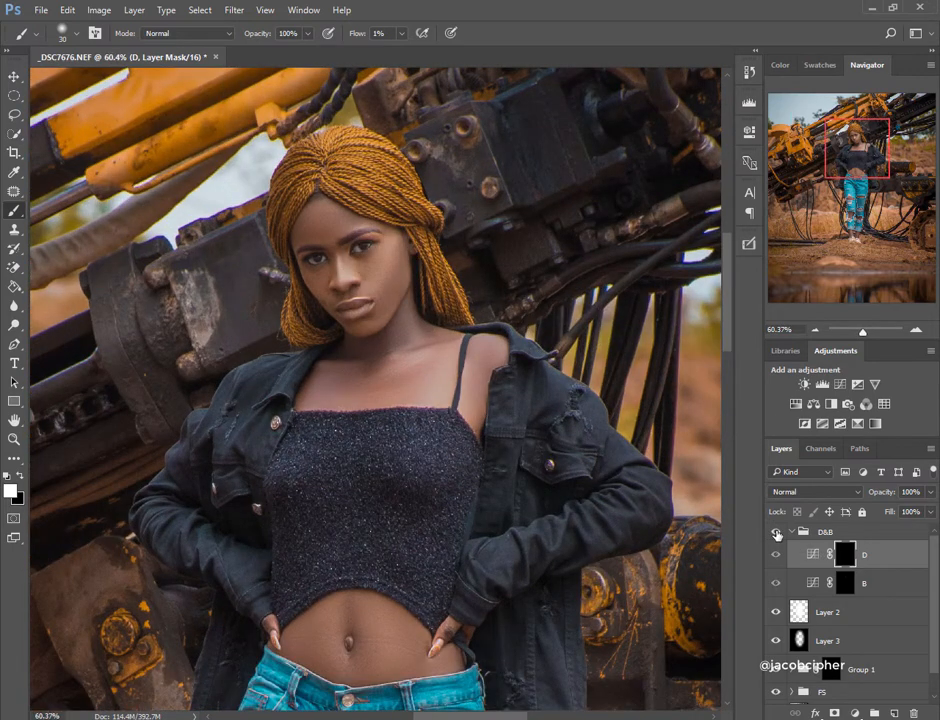
pyautogui.click(777, 533)
pyautogui.click(777, 533)
pyautogui.click(777, 533)
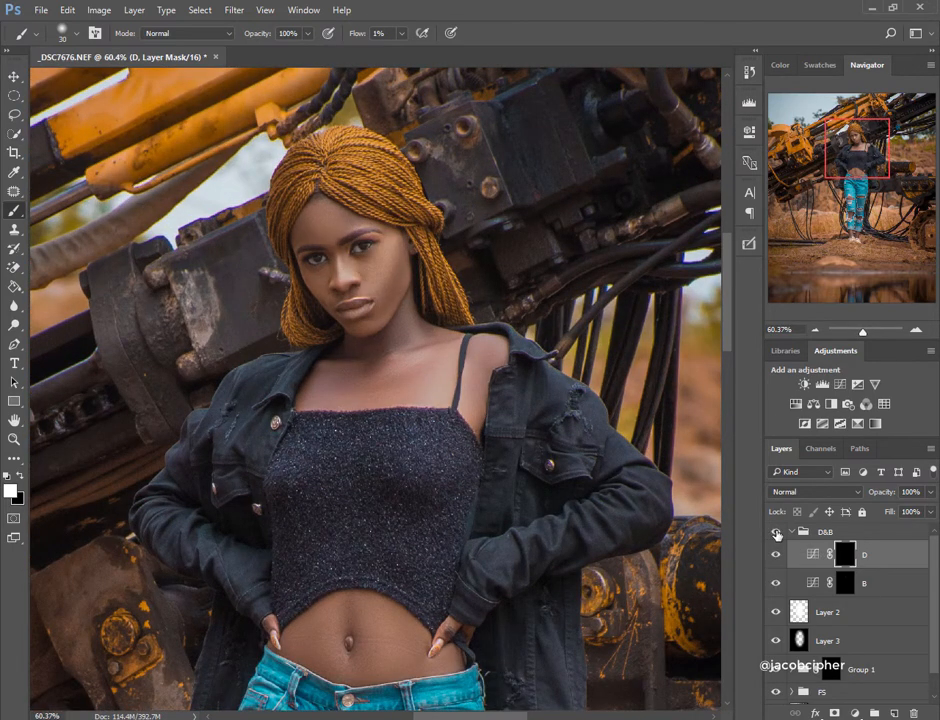
# Dodge the side of the neck below the jaw on D's mask at brush size 47.
pyautogui.scroll(5, 365, 331)
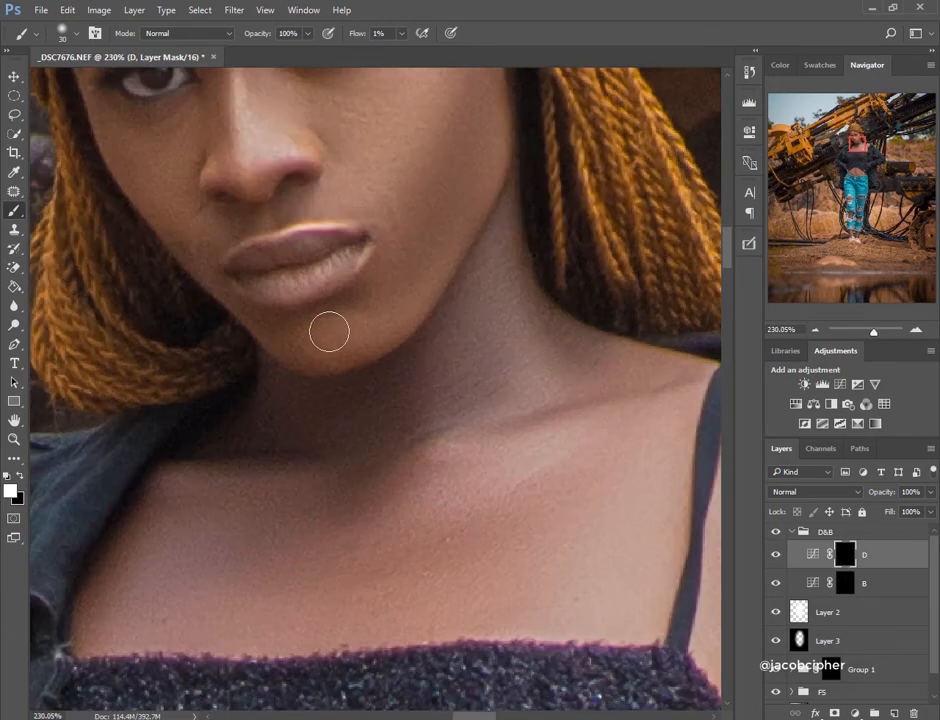
pyautogui.scroll(-3, 345, 331)
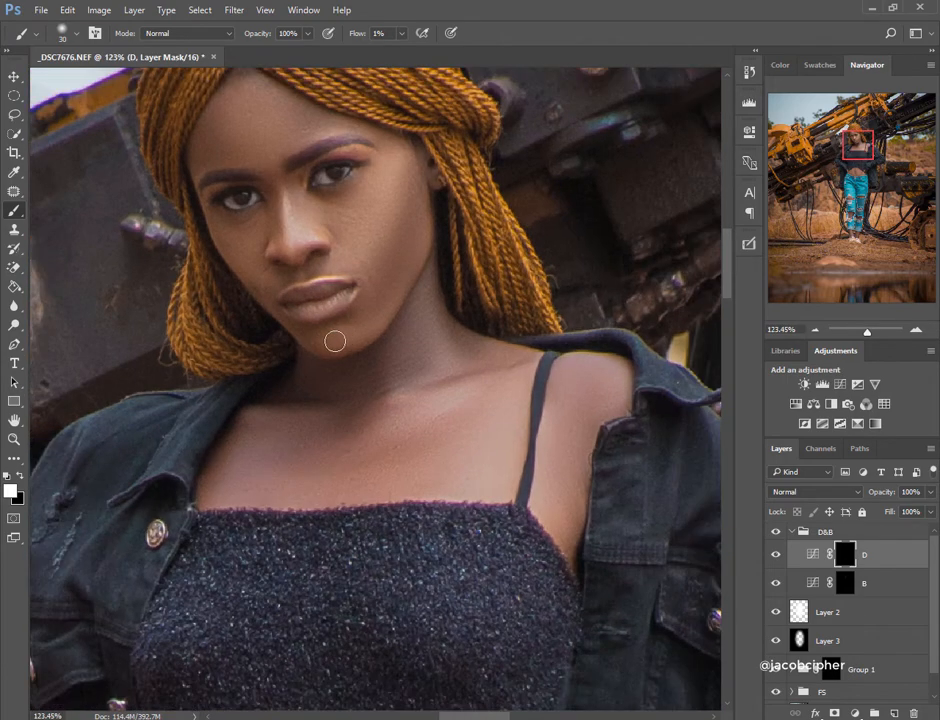
pyautogui.press('[')
pyautogui.press(']')
pyautogui.press(']')
pyautogui.moveTo(428, 301)
pyautogui.mouseDown()
pyautogui.moveTo(454, 360)
pyautogui.moveTo(497, 355)
pyautogui.moveTo(422, 349)
pyautogui.moveTo(401, 365)
pyautogui.moveTo(414, 293)
pyautogui.moveTo(406, 345)
pyautogui.moveTo(422, 325)
pyautogui.moveTo(440, 344)
pyautogui.moveTo(476, 350)
pyautogui.moveTo(439, 368)
pyautogui.mouseUp()
pyautogui.scroll(-5, 478, 394)
pyautogui.scroll(-3, 478, 394)
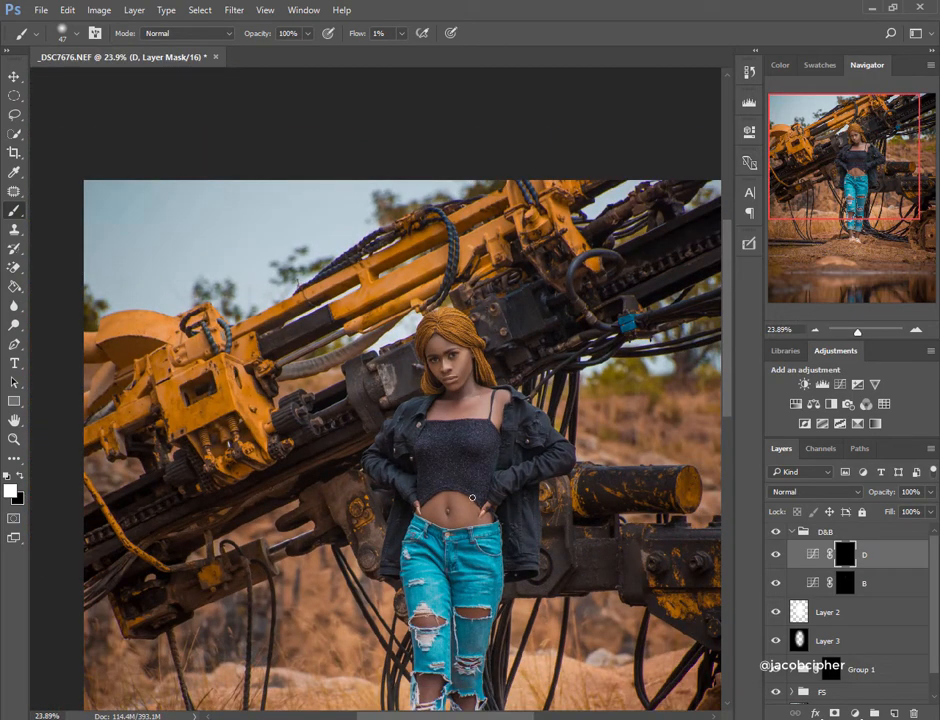
# Burn the bare midriff above the jeans on B's mask, using a brush size of 69.
pyautogui.scroll(2, 492, 430)
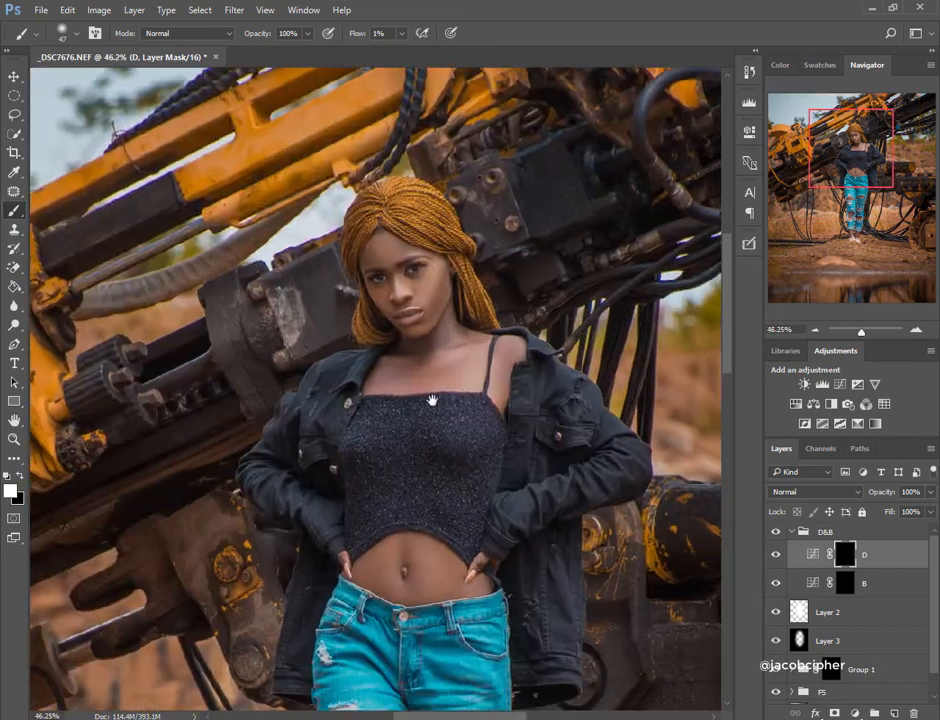
pyautogui.moveTo(439, 457); pyautogui.dragTo(394, 285)
pyautogui.scroll(4, 428, 380)
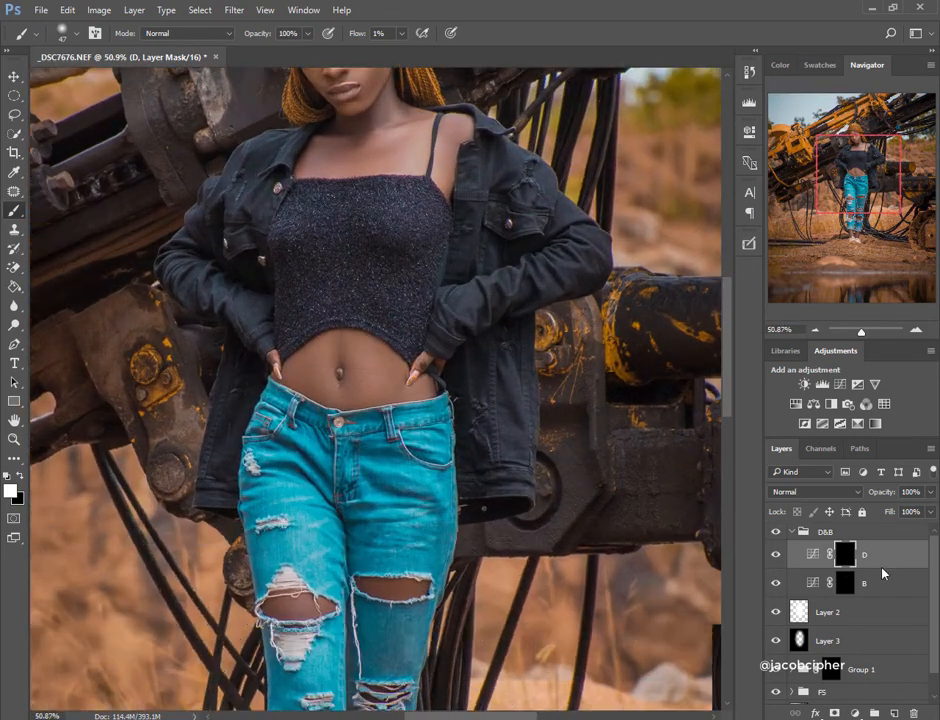
pyautogui.click(848, 584)
pyautogui.keyDown('alt'); pyautogui.rightClick(375, 365); pyautogui.keyUp('alt')
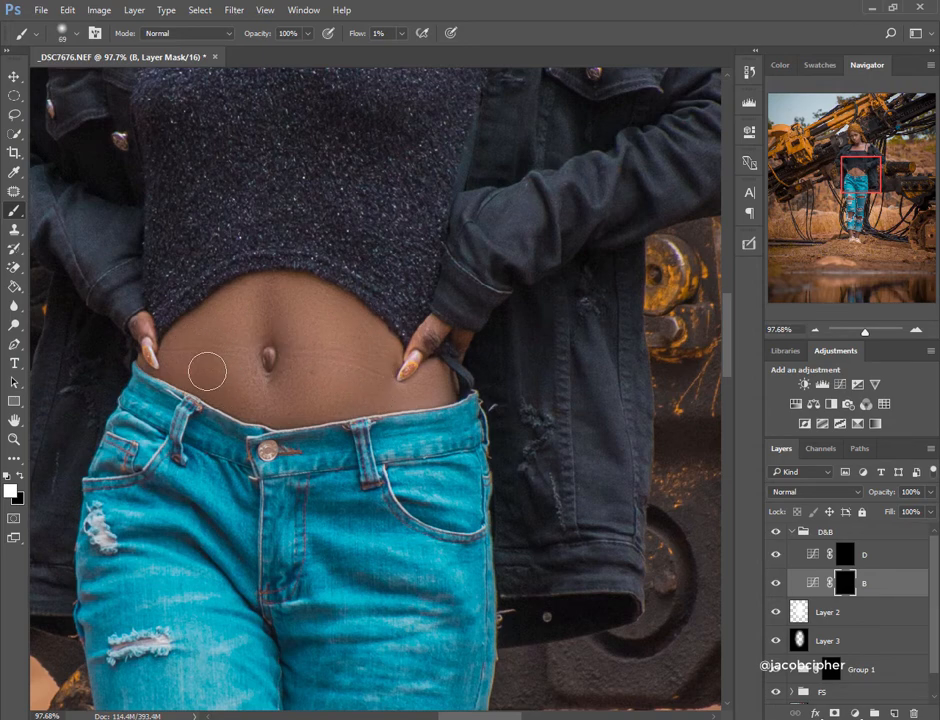
pyautogui.press('[')
pyautogui.press('[')
pyautogui.press('[')
pyautogui.press('[')
# Dodge the skin around the navel on D's mask at brush size 71.
pyautogui.click(790, 555)
pyautogui.press(']')
pyautogui.press(']')
pyautogui.press(']')
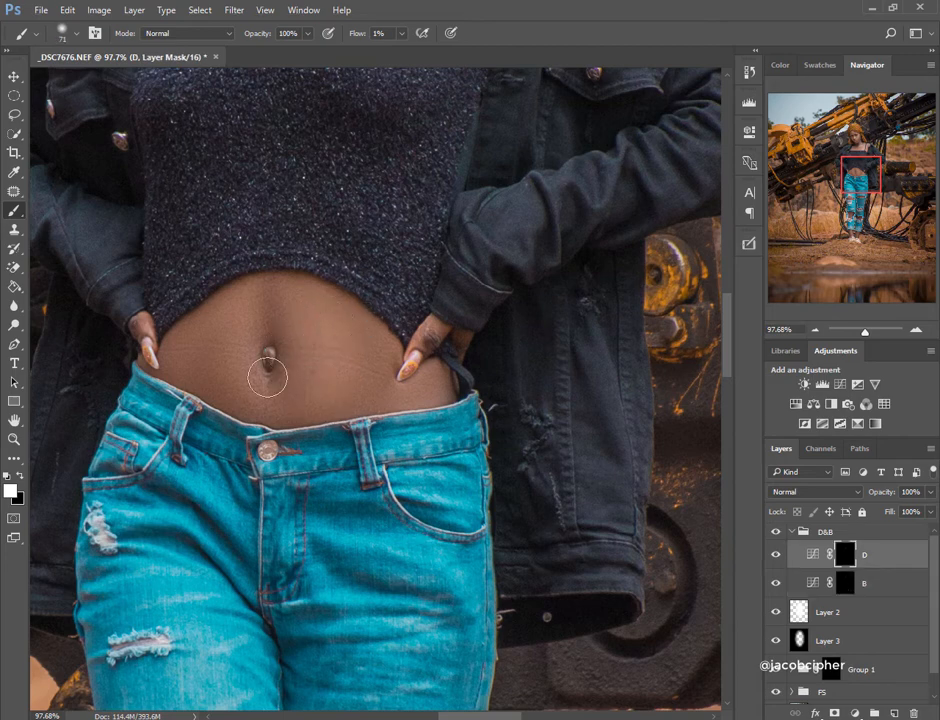
pyautogui.moveTo(264, 378)
pyautogui.mouseDown()
pyautogui.moveTo(227, 329)
pyautogui.moveTo(242, 355)
pyautogui.mouseUp()
pyautogui.scroll(-5, 392, 357)
pyautogui.scroll(-1, 392, 349)
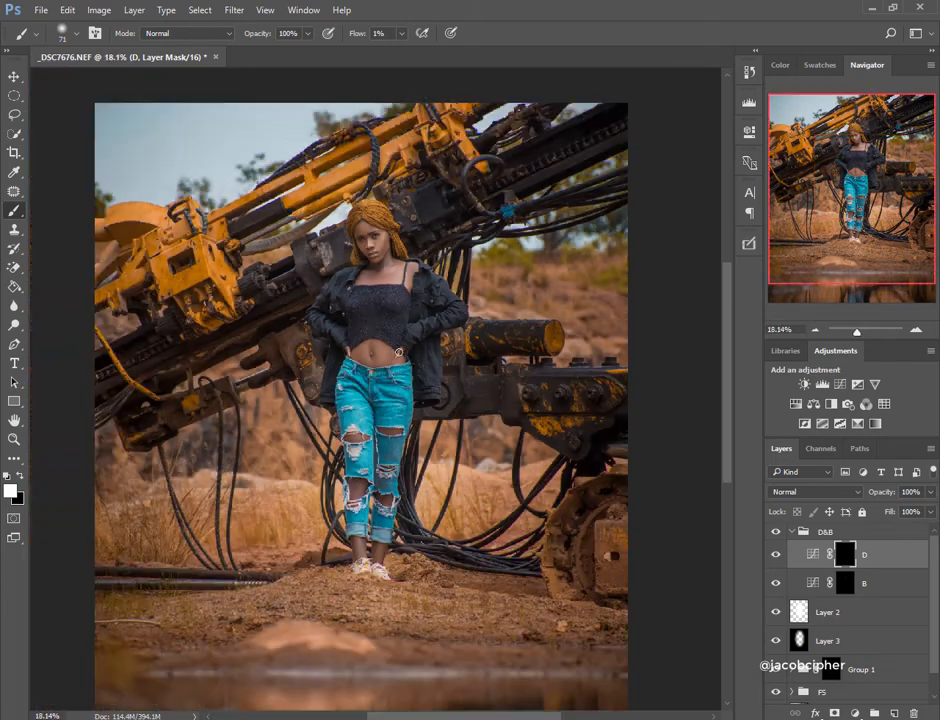
pyautogui.scroll(1, 406, 313)
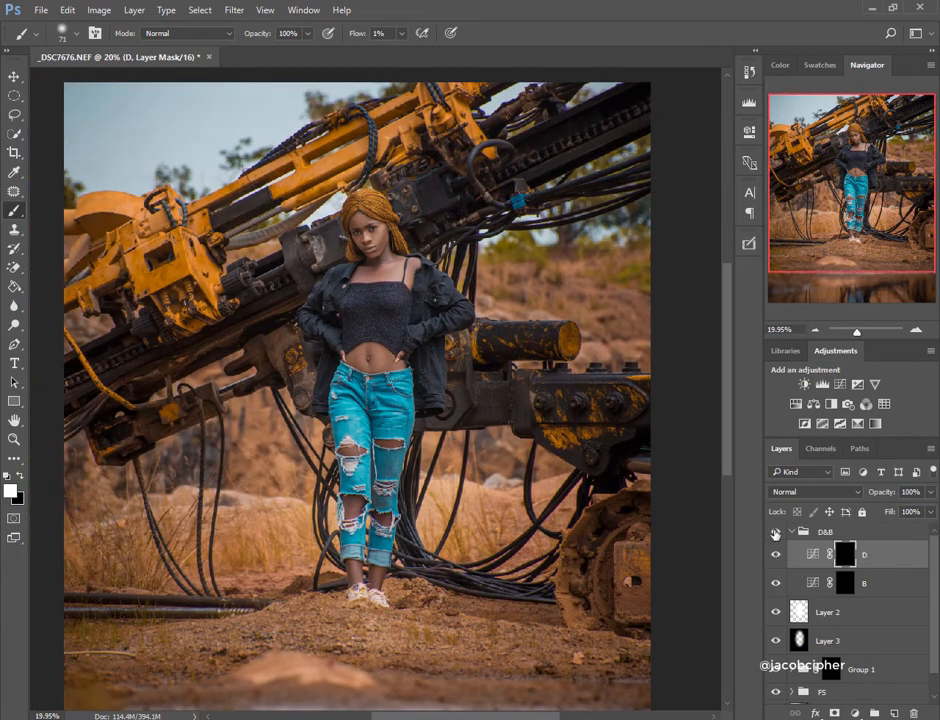
# Burn the cheek and jaw area on B's mask with brush sizes 36 and 64.
pyautogui.scroll(8, 359, 239)
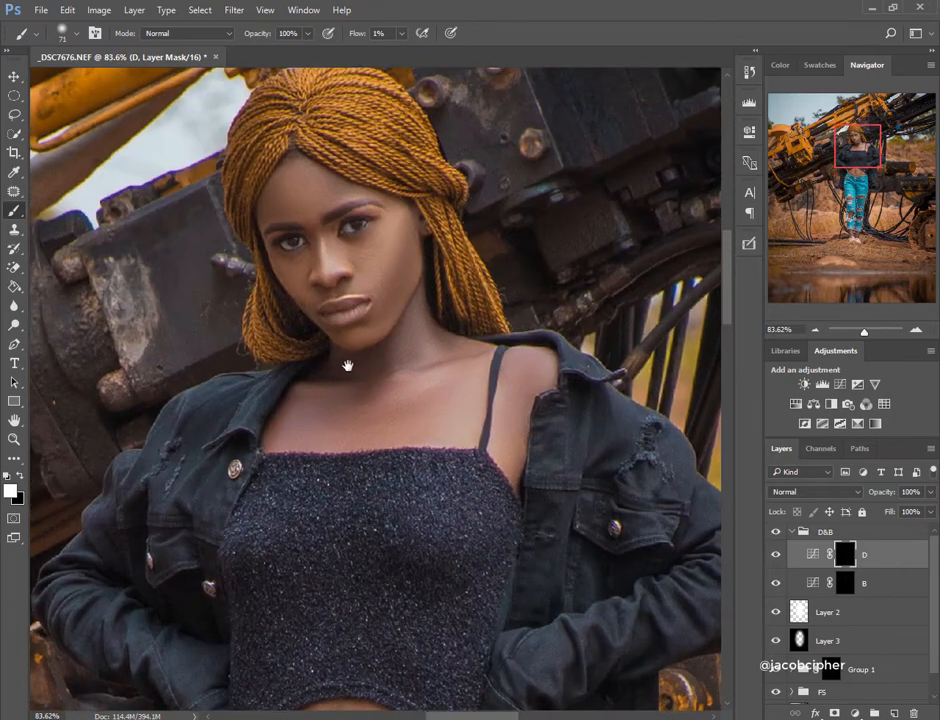
pyautogui.moveTo(347, 366)
pyautogui.mouseDown()
pyautogui.moveTo(362, 425)
pyautogui.moveTo(311, 384)
pyautogui.mouseUp()
pyautogui.click(843, 583)
pyautogui.scroll(2, 373, 415)
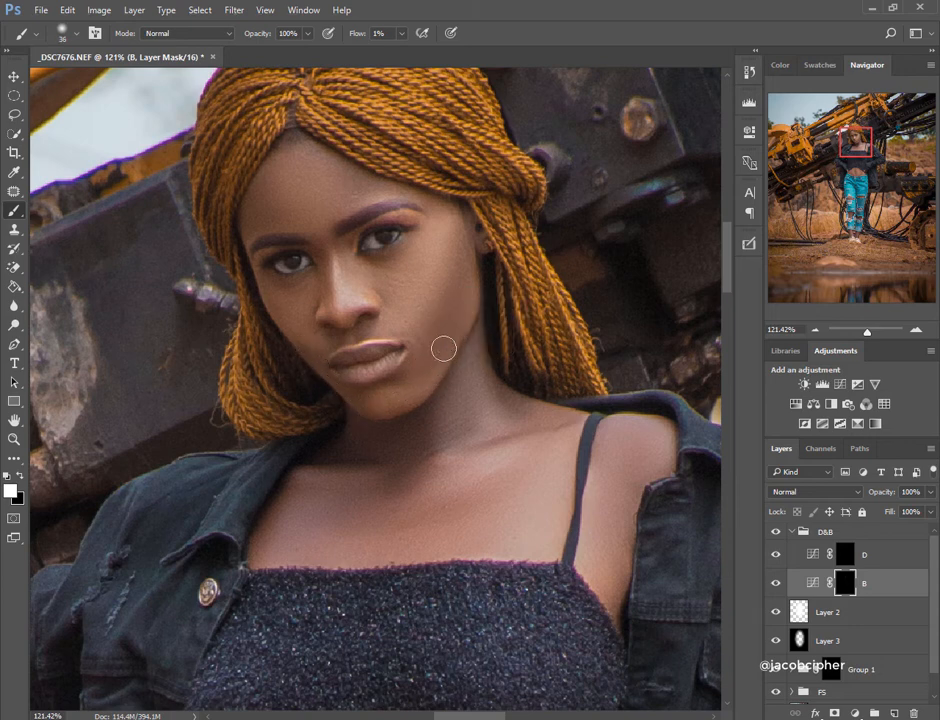
pyautogui.press('[')
pyautogui.press(']')
pyautogui.press(']')
pyautogui.press(']')
pyautogui.scroll(-5, 422, 355)
pyautogui.scroll(-3, 477, 354)
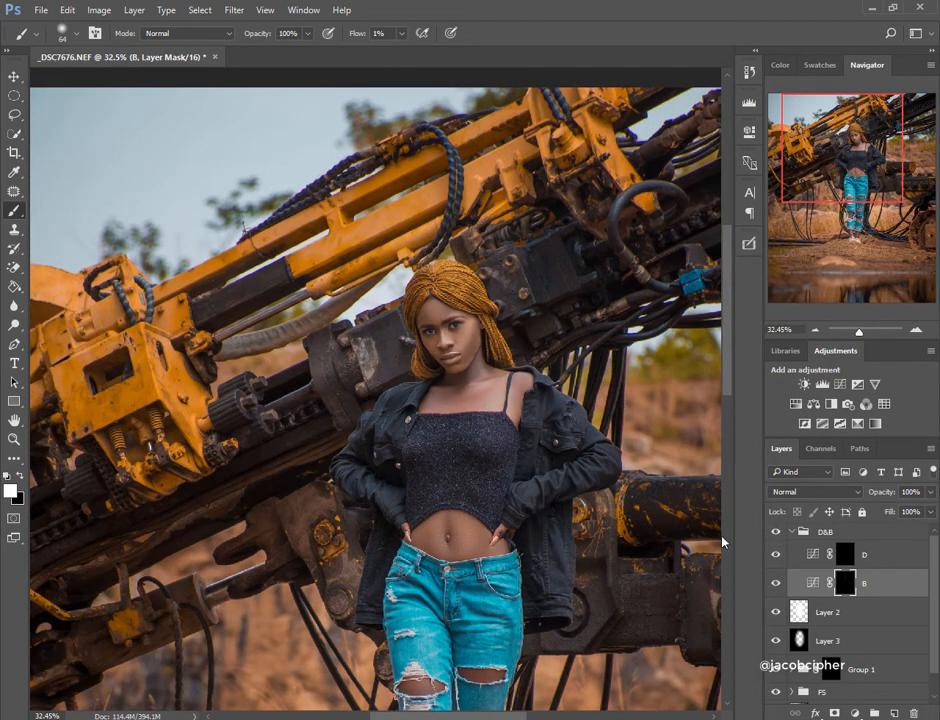
pyautogui.scroll(-3, 545, 473)
pyautogui.scroll(-1, 545, 473)
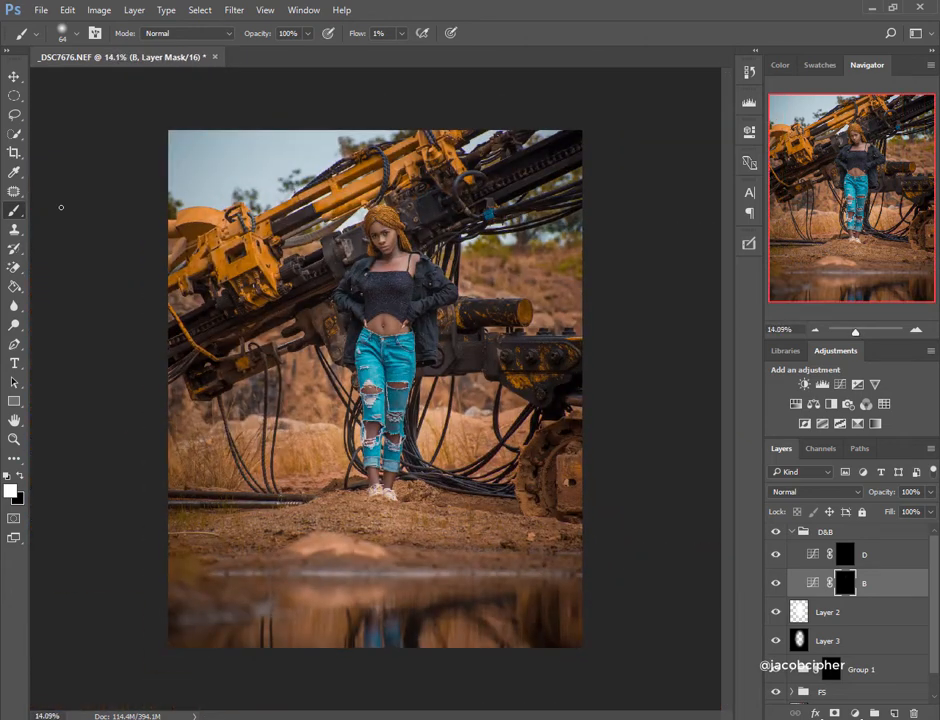
# Collapse the D&B group and set the opacity of Group 1 to 77%.
pyautogui.click(14, 76)
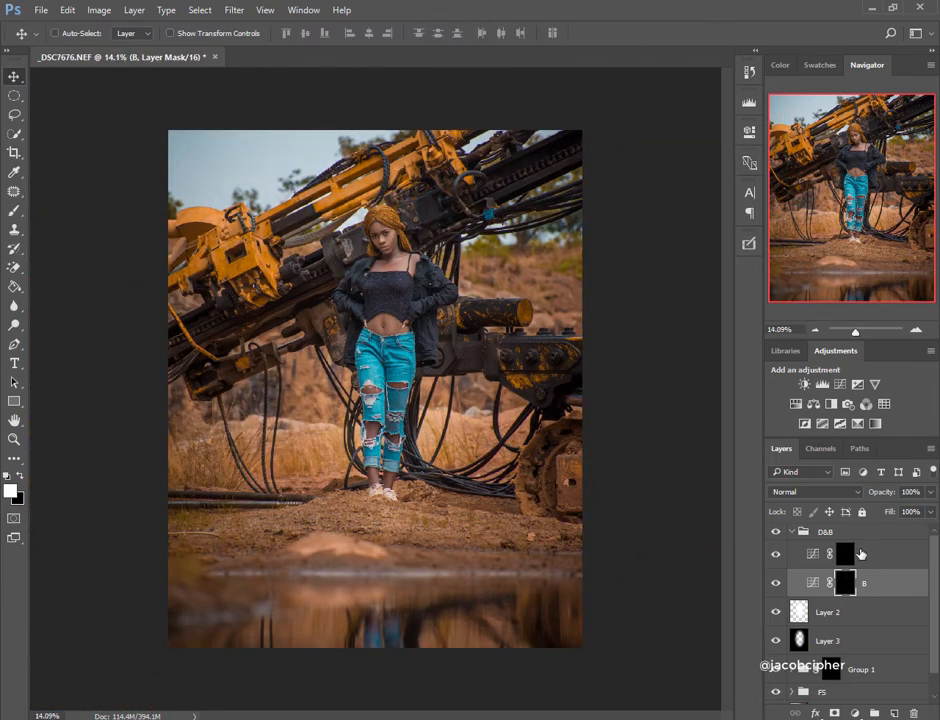
pyautogui.click(792, 532)
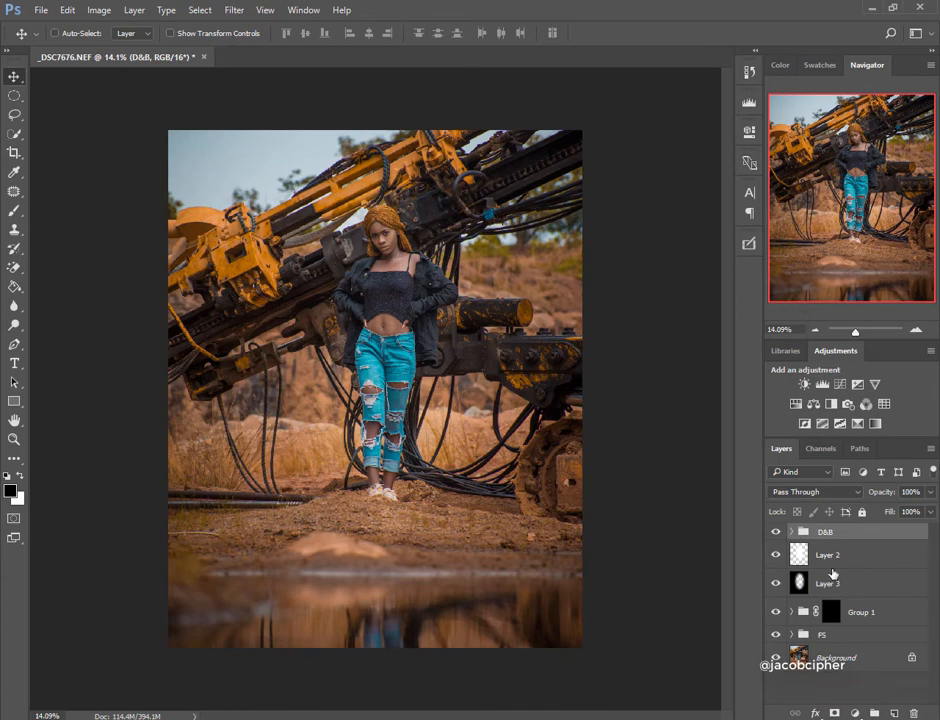
pyautogui.click(830, 612)
pyautogui.click(930, 511)
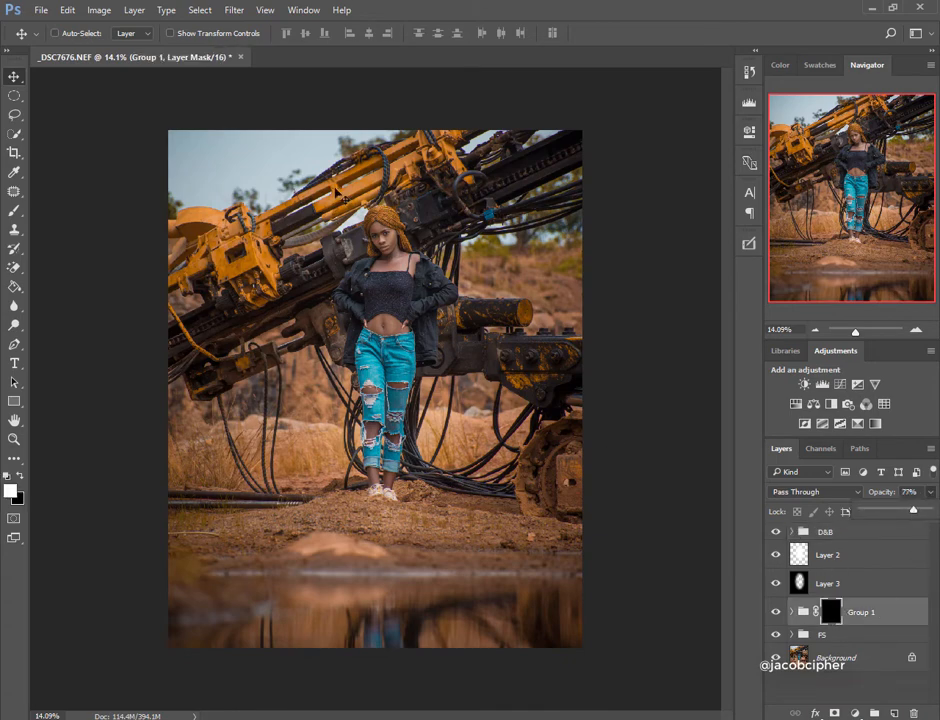
pyautogui.scroll(5, 388, 228)
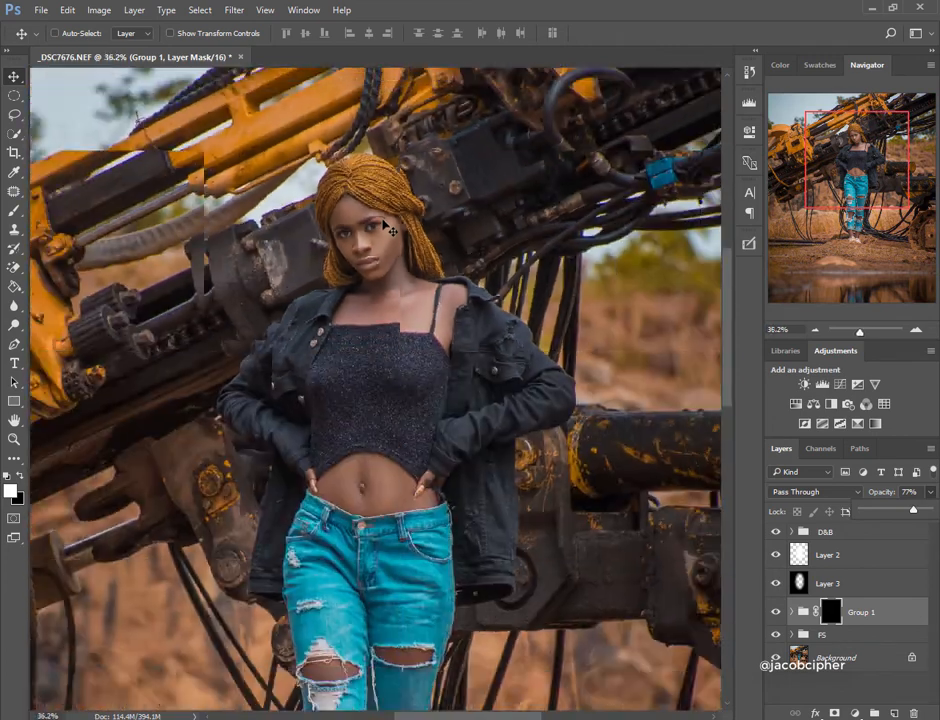
pyautogui.scroll(-5, 388, 228)
pyautogui.scroll(1, 455, 290)
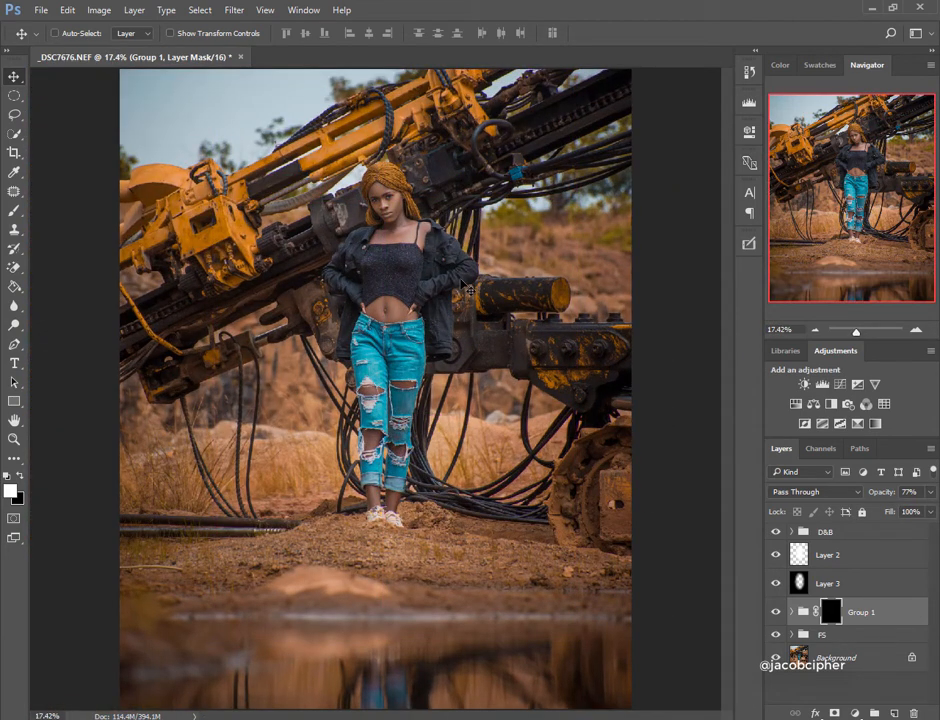
# Select the D&B group and compare the original Background alone with the full retouched layer stack.
pyautogui.click(820, 537)
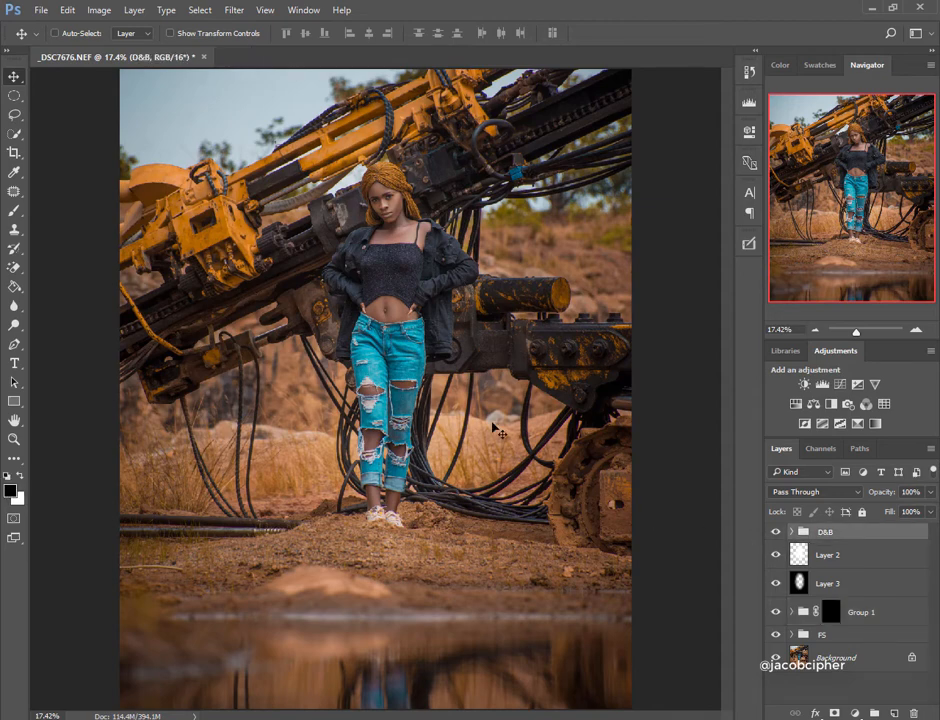
pyautogui.keyDown('alt'); pyautogui.click(776, 657); pyautogui.keyUp('alt')
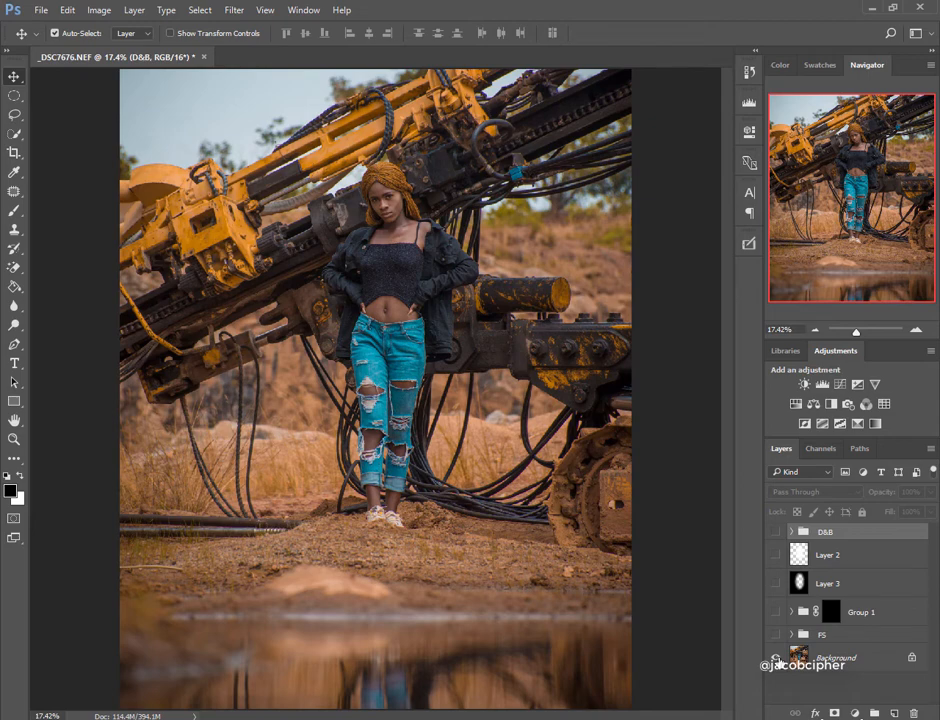
pyautogui.keyDown('alt'); pyautogui.click(776, 657); pyautogui.keyUp('alt')
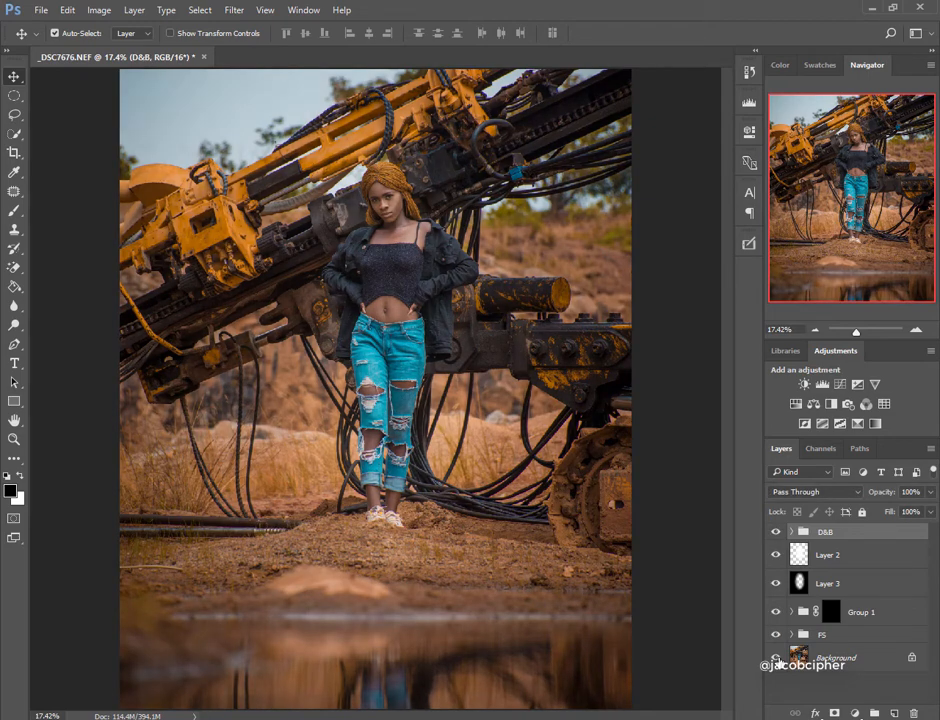
pyautogui.keyDown('alt'); pyautogui.click(776, 657); pyautogui.keyUp('alt')
pyautogui.keyDown('alt'); pyautogui.click(776, 657); pyautogui.keyUp('alt')
# Stamp all visible layers into a new layer above D&B and open it in the Camera Raw filter.
pyautogui.press('ctrl')
pyautogui.hotkey('ctrl', 'shift', 'alt', 'e')
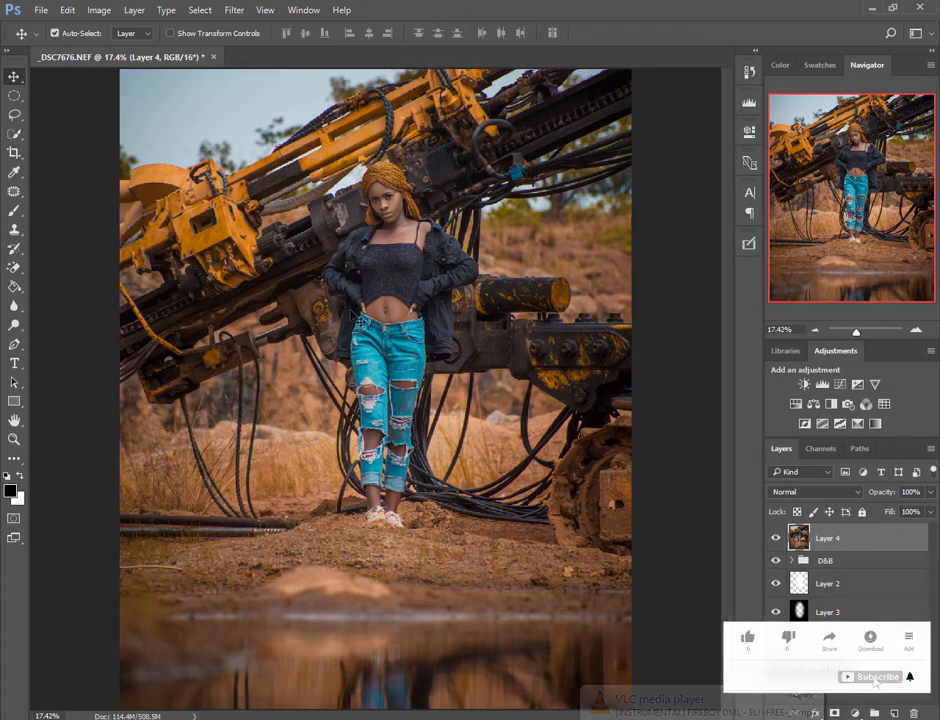
pyautogui.hotkey('ctrl', 'shift', 'a')
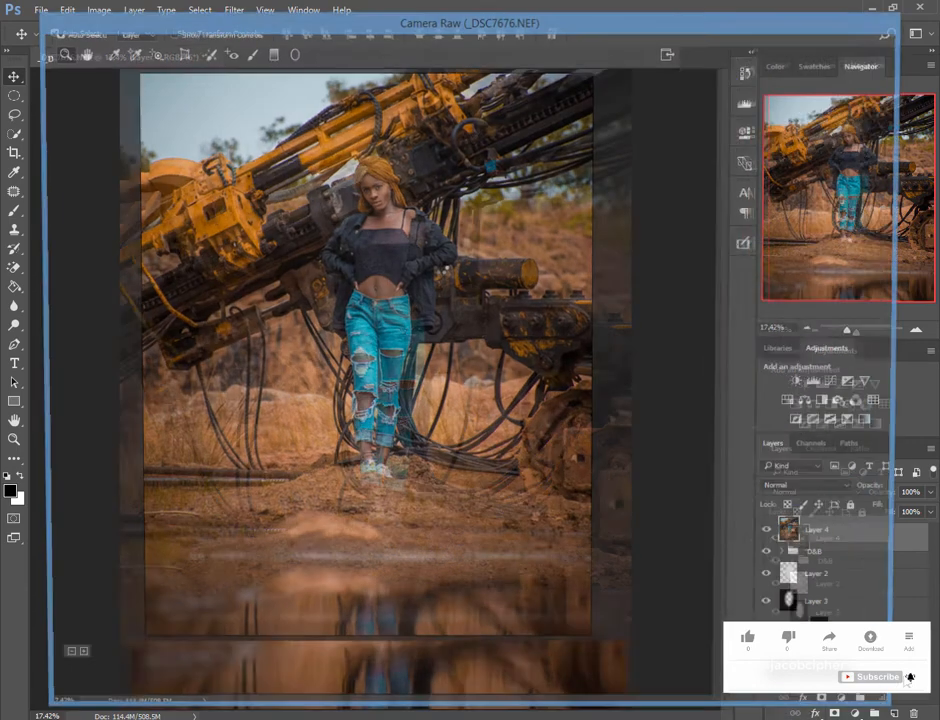
# Set the camera calibration's Red Primary hue to +60 and Blue Primary hue to -60.
pyautogui.click(810, 171)
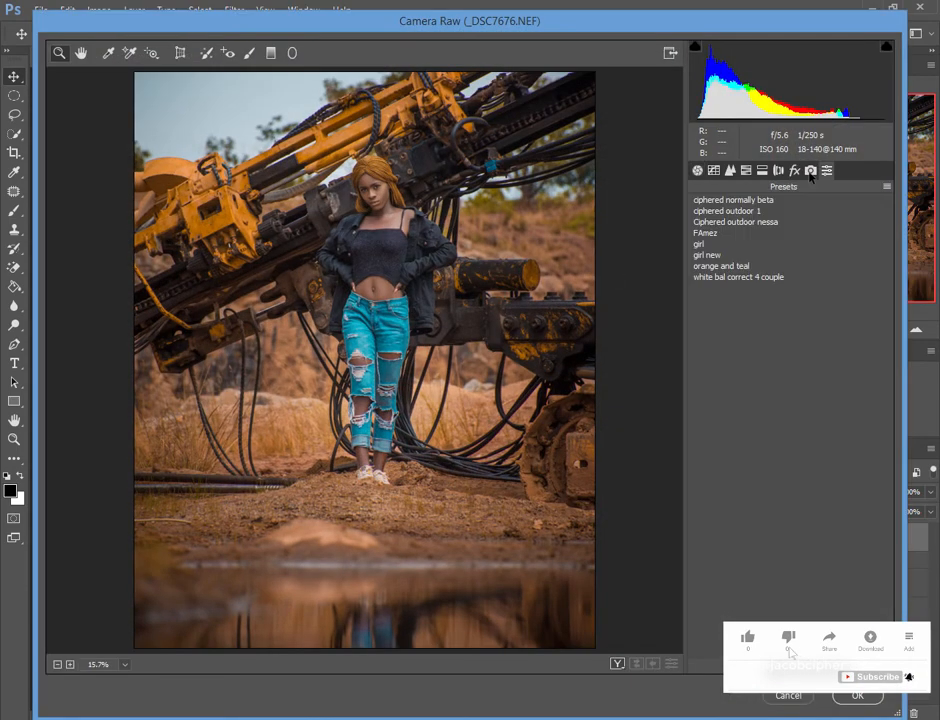
pyautogui.click(810, 171)
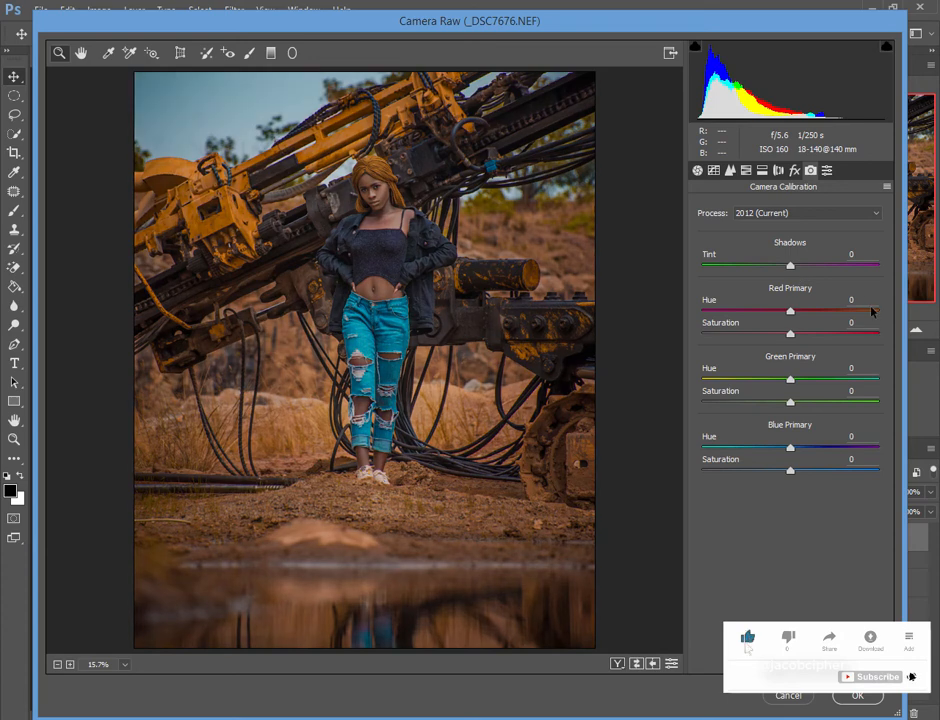
pyautogui.click(788, 307)
pyautogui.write('60')
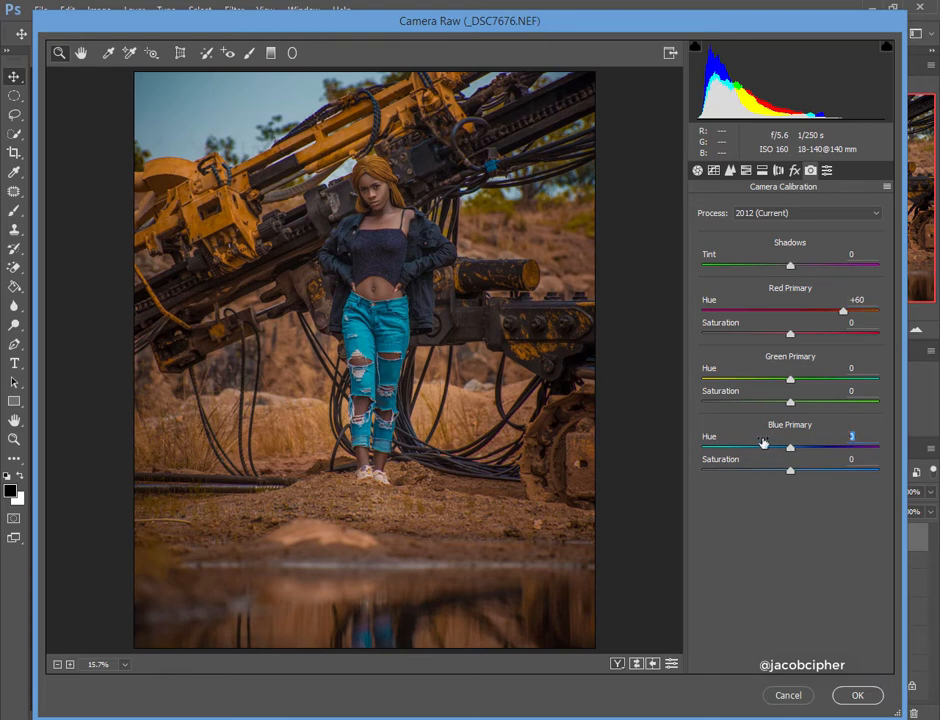
pyautogui.write('-6')
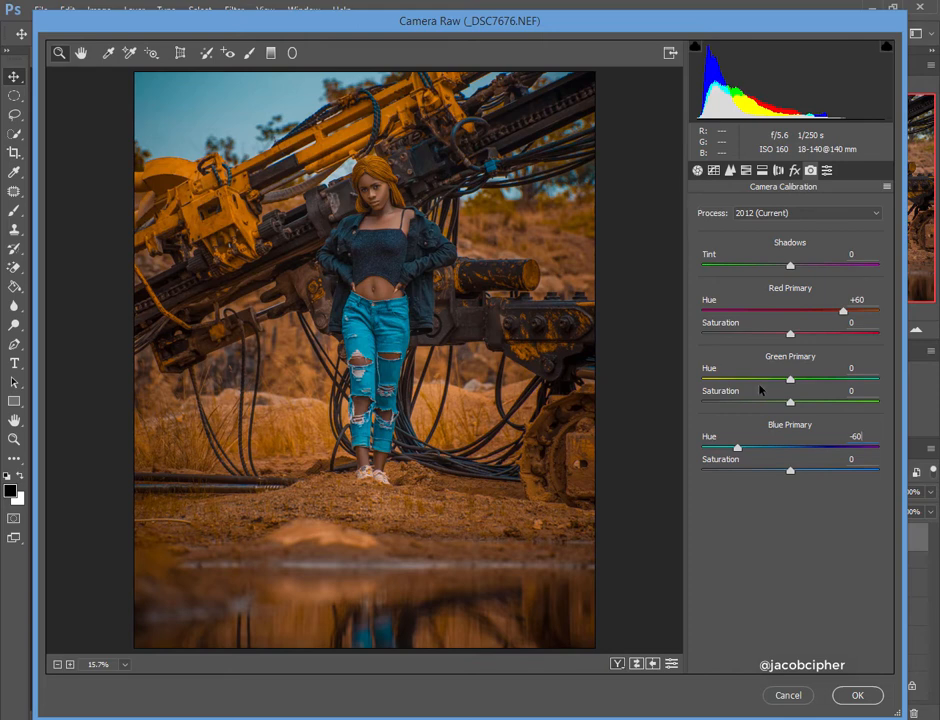
# Set the basic exposure to -0.20 and apply the Camera Raw adjustments to Layer 4.
pyautogui.click(697, 172)
pyautogui.moveTo(782, 314); pyautogui.dragTo(786, 315)
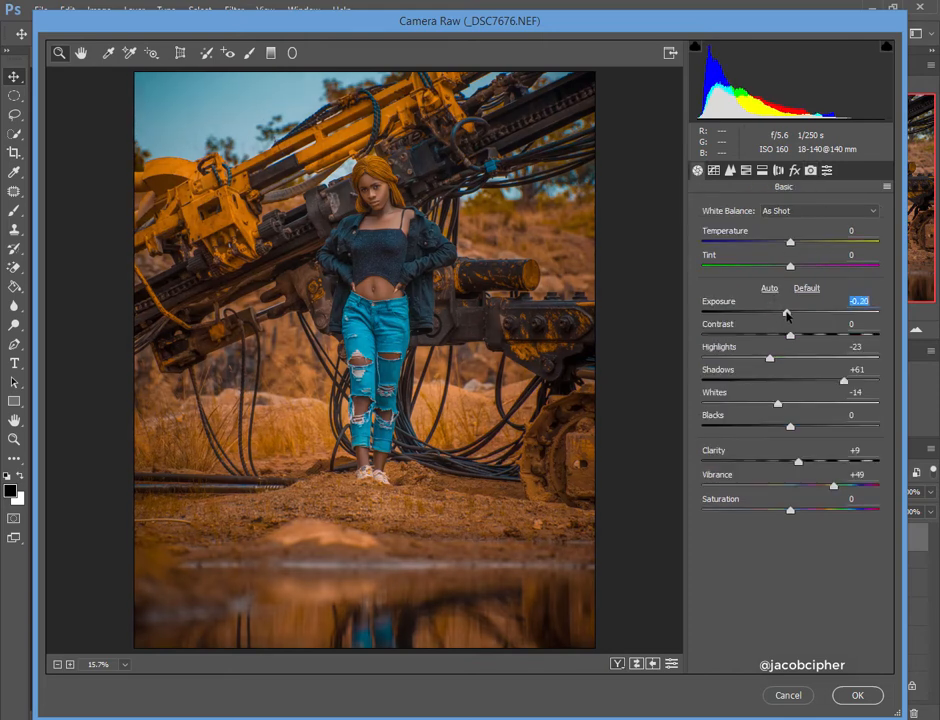
pyautogui.click(852, 696)
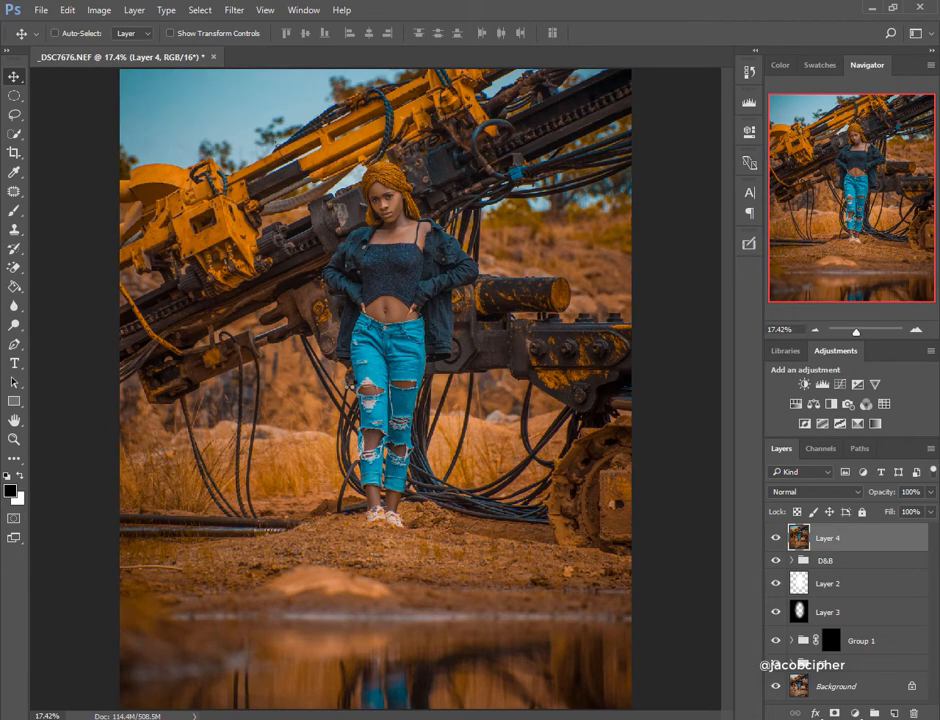
# Compare the image with and without Layer 4, and set that layer's opacity to 43%.
pyautogui.click(774, 541)
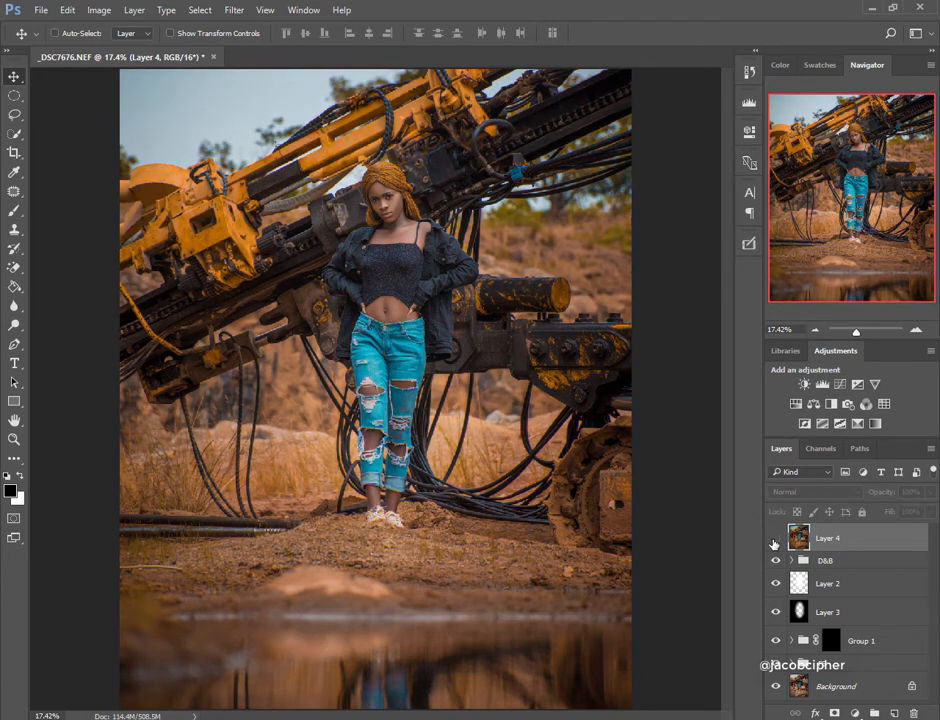
pyautogui.click(774, 541)
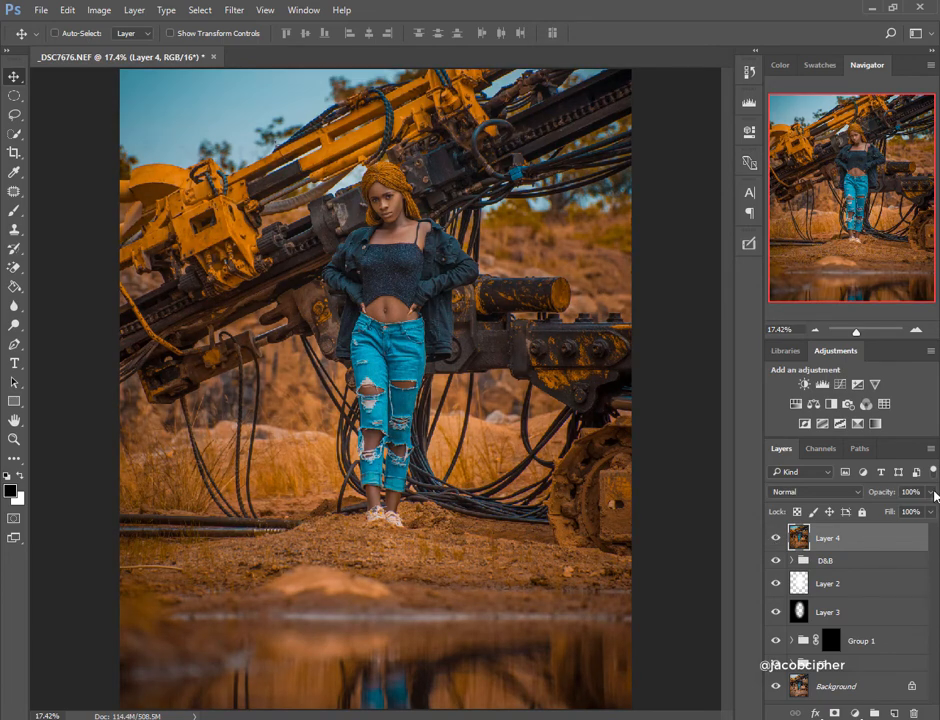
pyautogui.click(931, 492)
pyautogui.moveTo(897, 510); pyautogui.dragTo(893, 517)
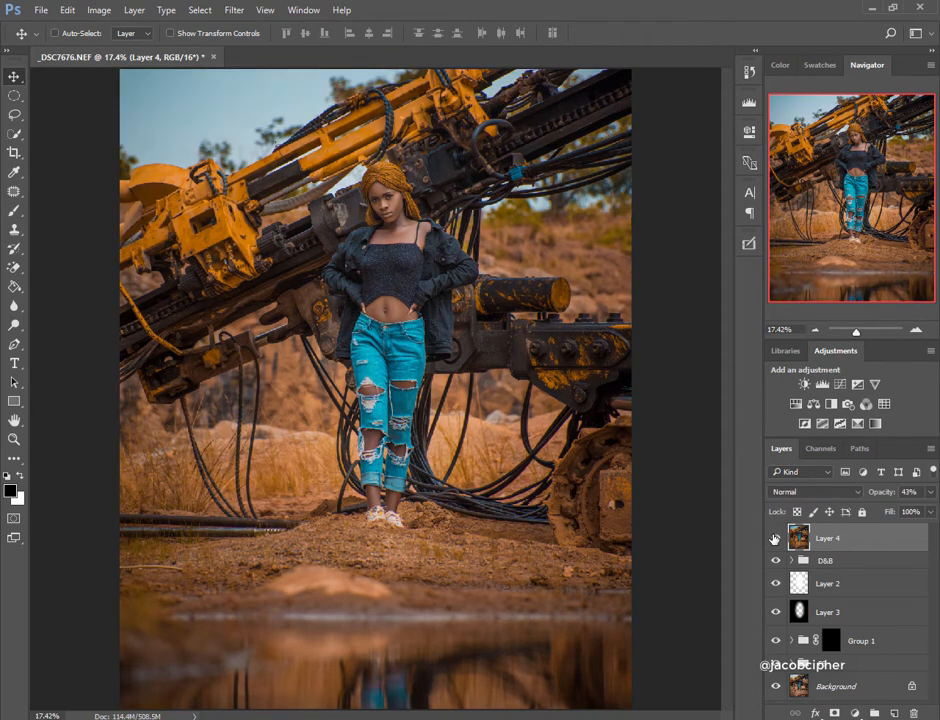
# Compare the whole image with Layer 4 hidden and shown, leaving the layer visible.
pyautogui.click(774, 540)
pyautogui.click(774, 540)
pyautogui.click(774, 540)
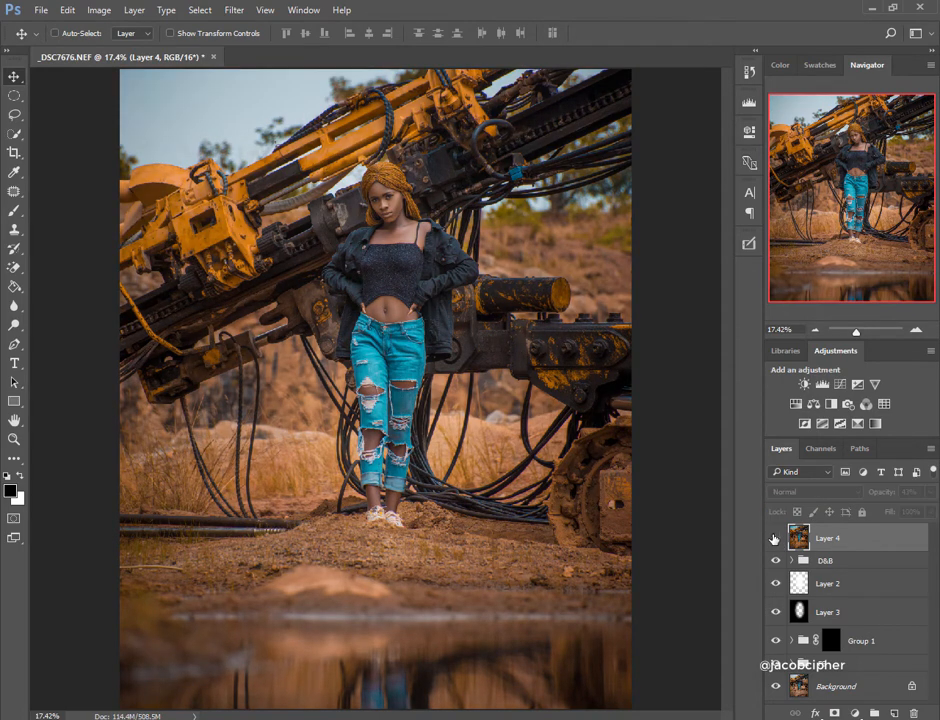
pyautogui.click(774, 540)
pyautogui.scroll(-3, 660, 525)
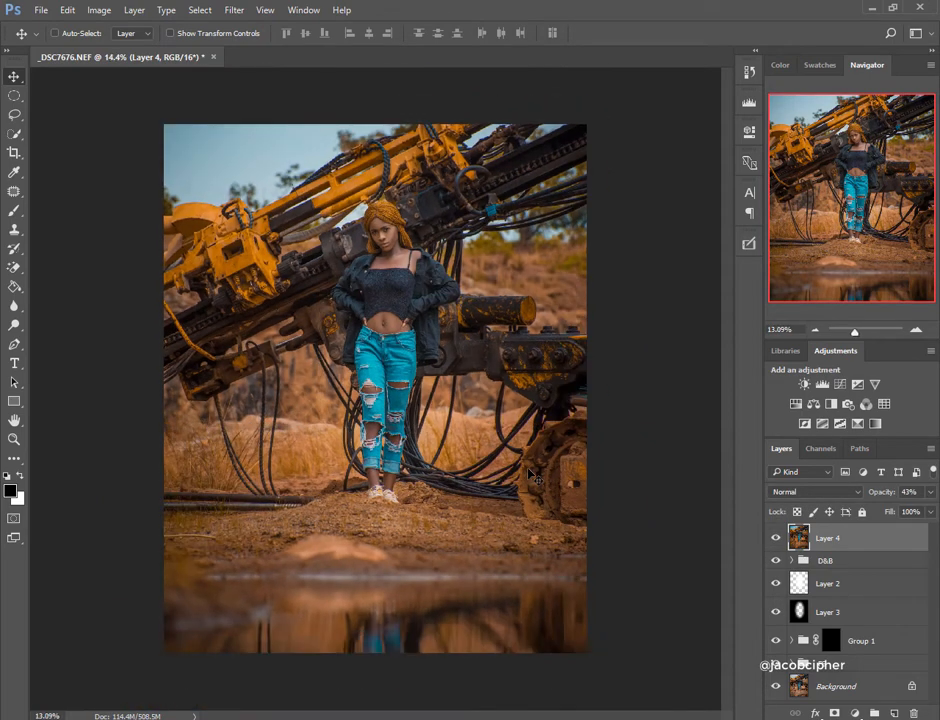
pyautogui.scroll(2, 620, 518)
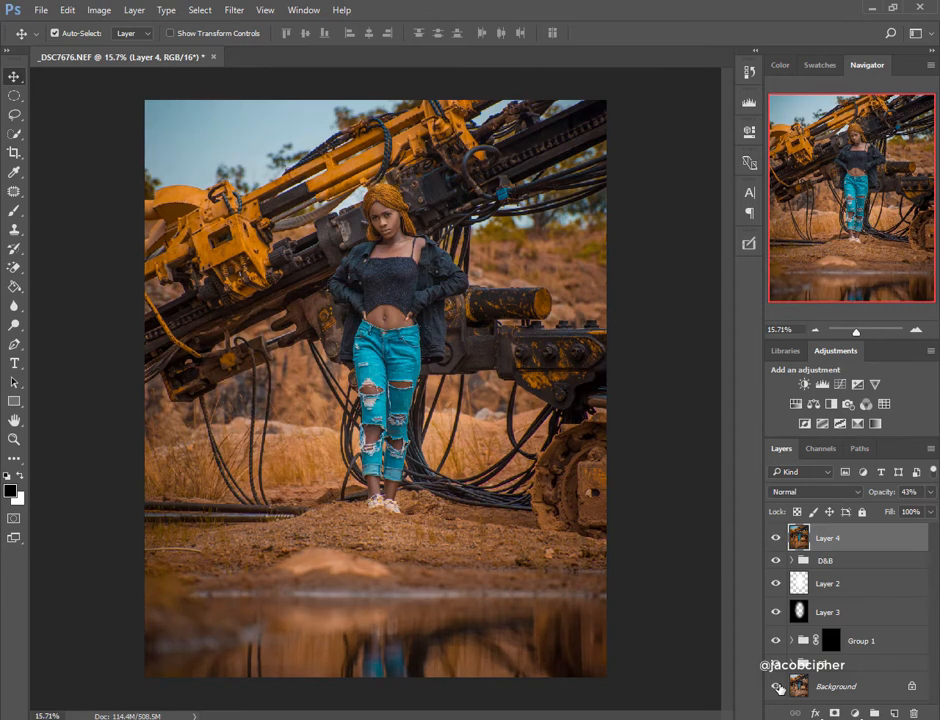
pyautogui.scroll(-1, 314, 355)
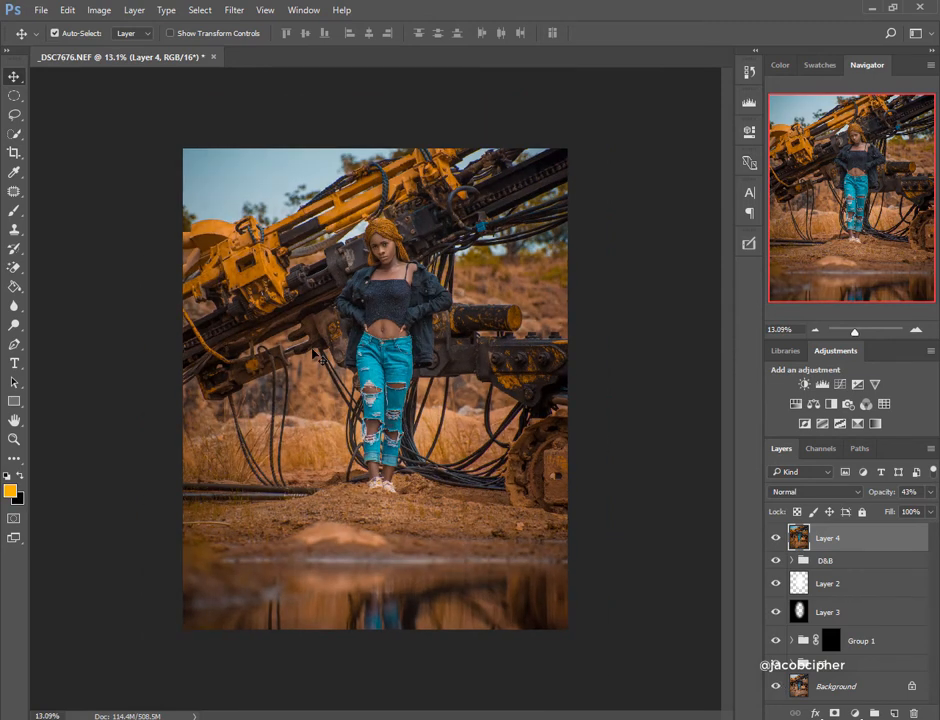
# Stamp all visible layers into a new layer above Layer 4 and open it in the Camera Raw filter.
pyautogui.hotkey('ctrl', 'shift', 'alt', 'e')
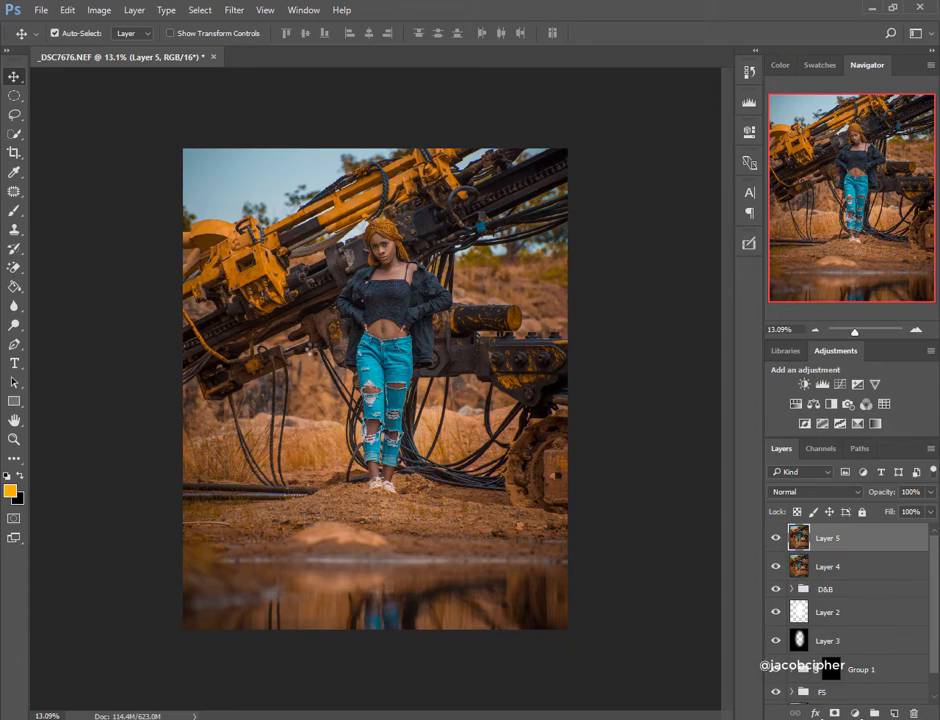
pyautogui.hotkey('ctrl', 'shift', 'a')
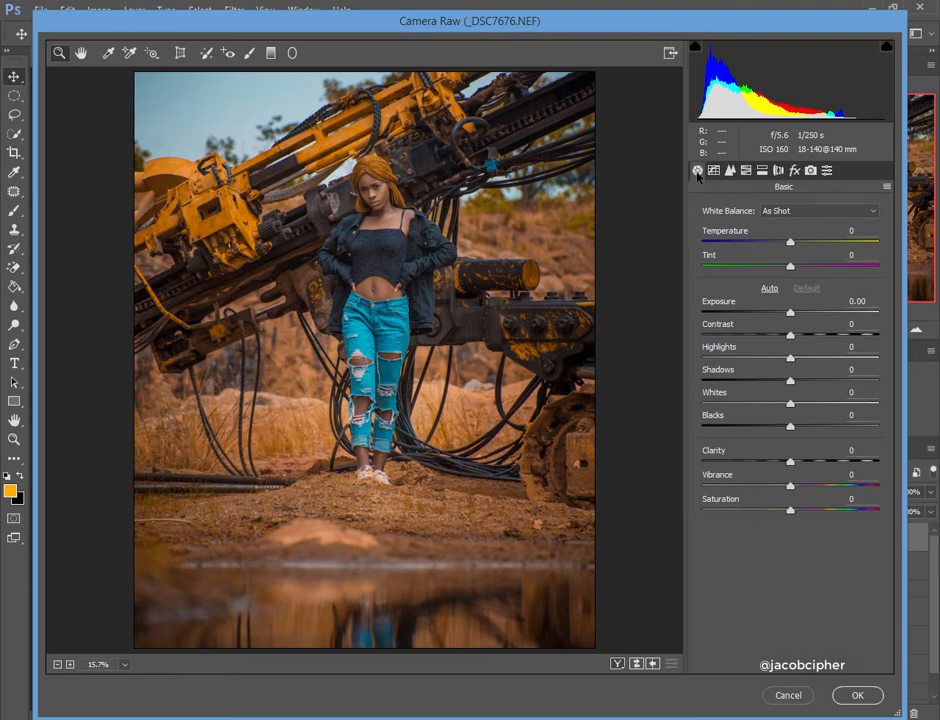
# Paint a warm, brightening Adjustment Brush mask over the sky behind the machine's arm.
pyautogui.click(207, 53)
pyautogui.click(256, 55)
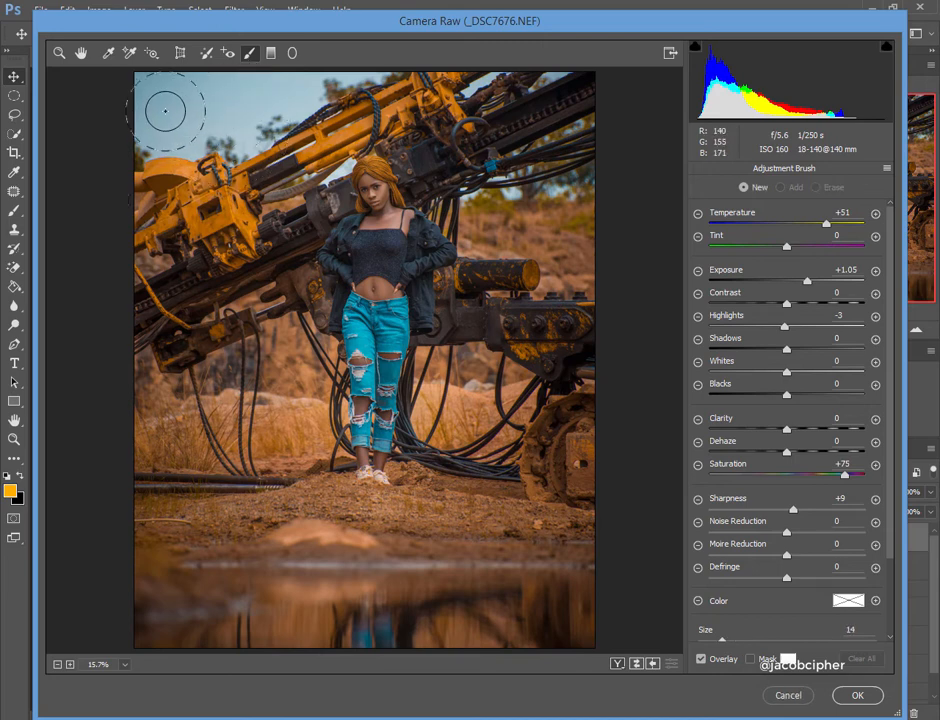
pyautogui.moveTo(151, 95)
pyautogui.mouseDown()
pyautogui.moveTo(312, 74)
pyautogui.moveTo(326, 83)
pyautogui.moveTo(202, 136)
pyautogui.mouseUp()
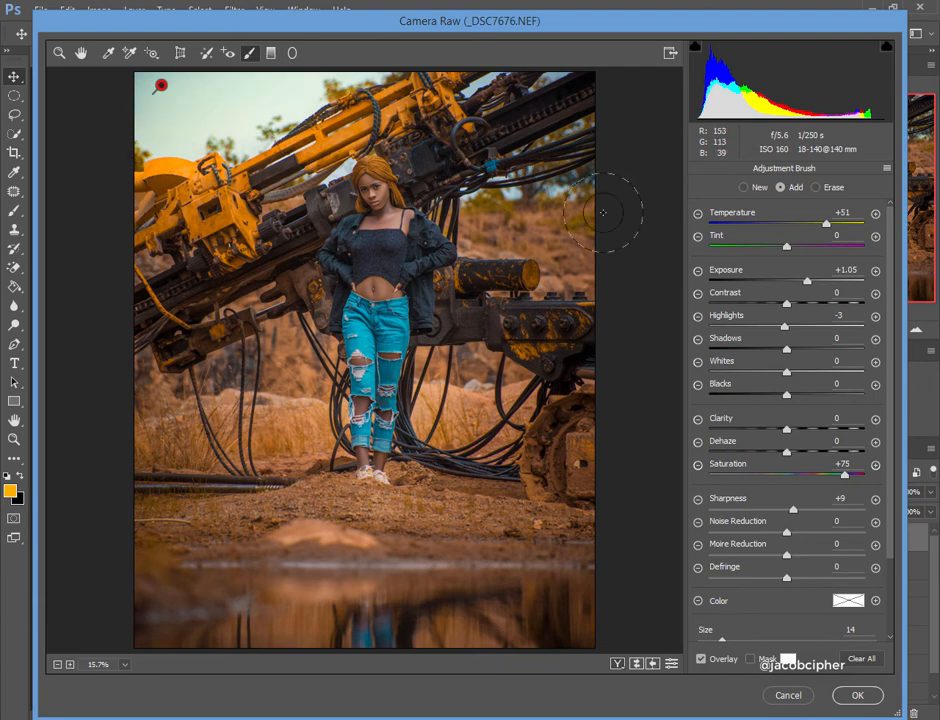
# Set the sky brush to Temperature +100, Tint +37, Exposure +1.85, Highlights +3 and Whites -6, and apply the Camera Raw adjustments.
pyautogui.moveTo(829, 229); pyautogui.dragTo(900, 230)
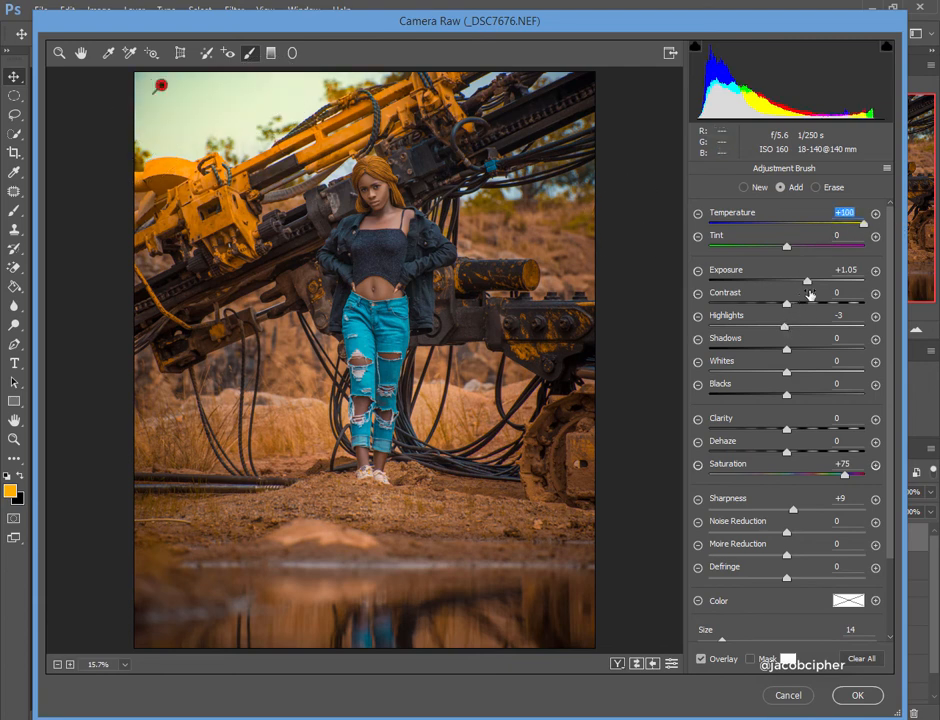
pyautogui.moveTo(810, 283); pyautogui.dragTo(825, 283)
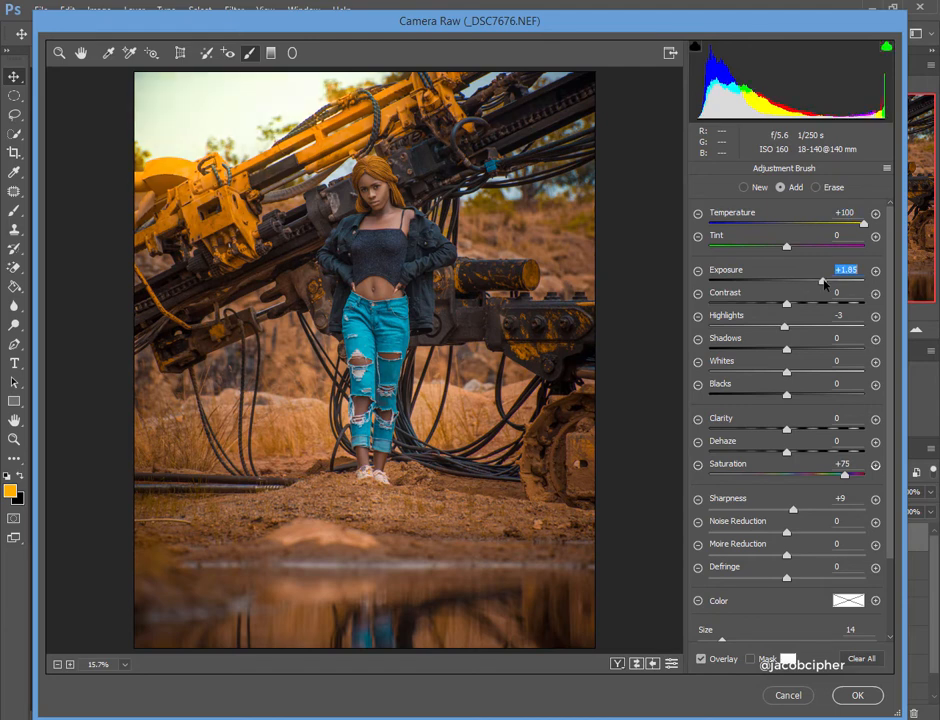
pyautogui.moveTo(787, 246); pyautogui.dragTo(817, 266)
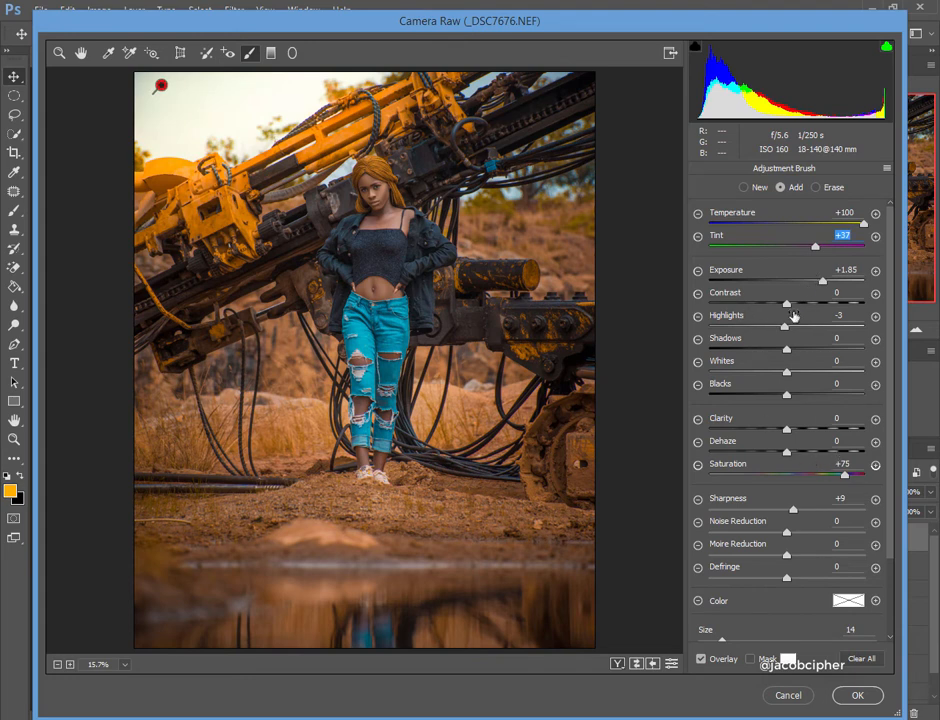
pyautogui.moveTo(784, 326); pyautogui.dragTo(782, 372)
pyautogui.moveTo(862, 228)
pyautogui.mouseDown()
pyautogui.moveTo(848, 230)
pyautogui.moveTo(862, 233)
pyautogui.mouseUp()
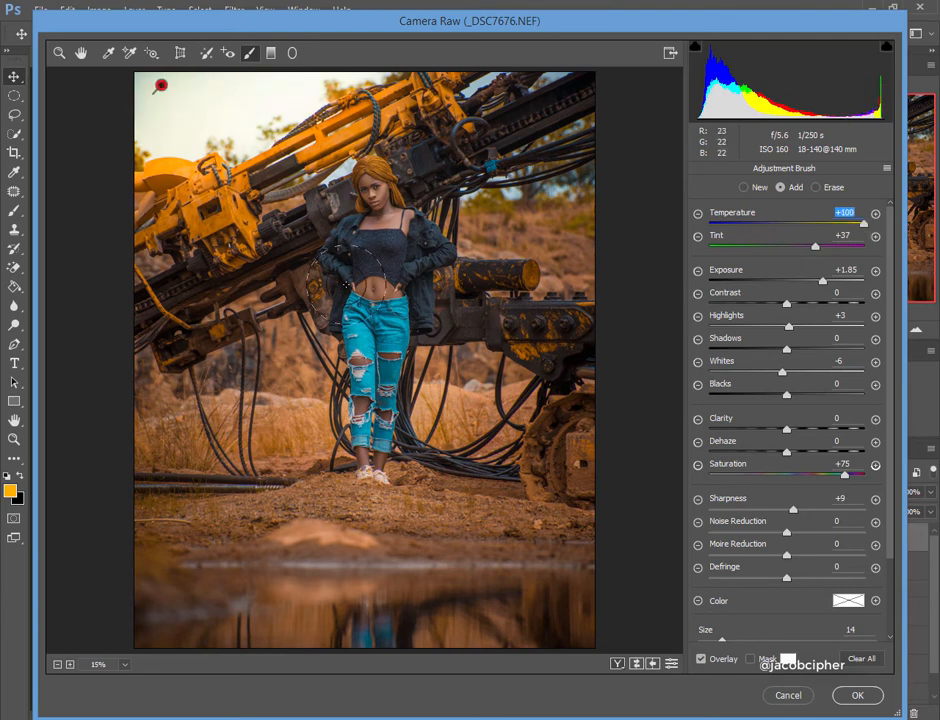
pyautogui.click(847, 697)
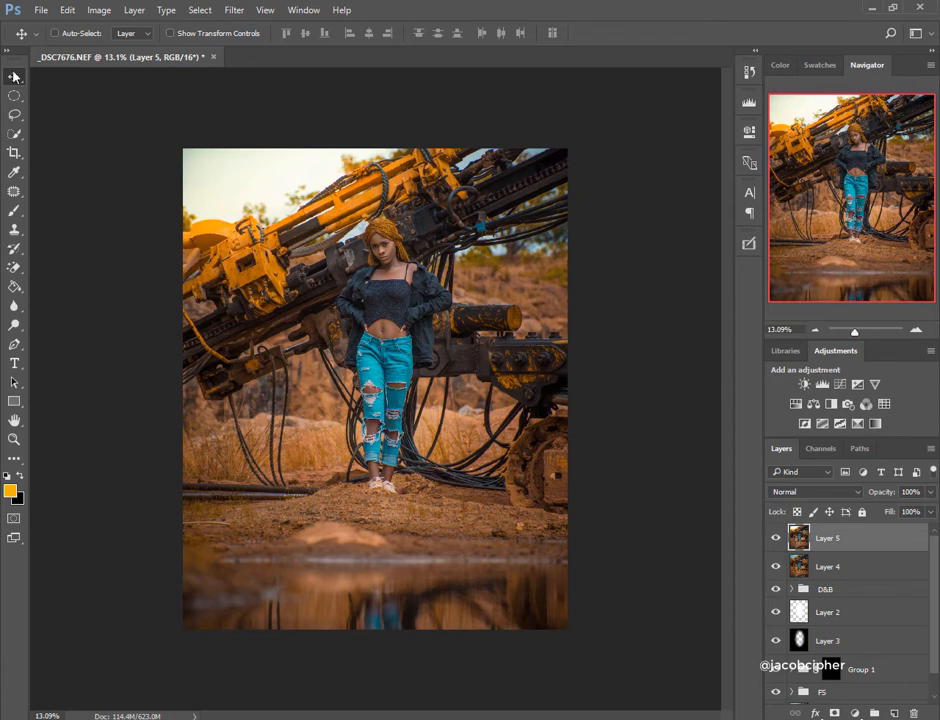
# Compare the image with and without the warm sky edit on Layer 5, leaving the layer visible.
pyautogui.click(776, 539)
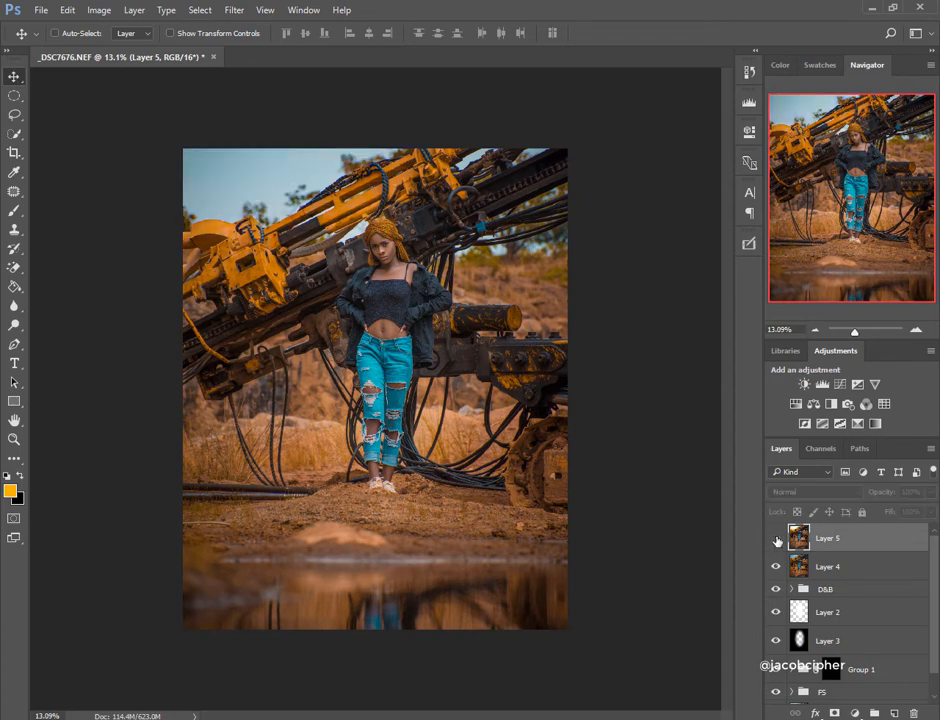
pyautogui.click(776, 539)
pyautogui.click(776, 539)
pyautogui.click(776, 539)
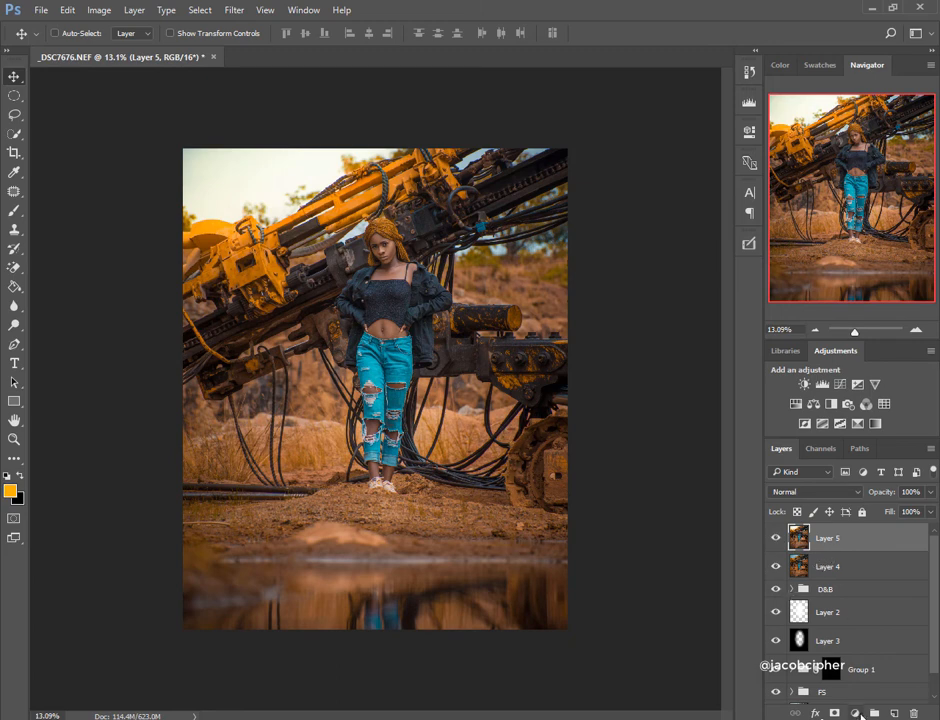
# Add a Curves adjustment layer above Layer 5 that pulls the RGB midtones down, and invert its mask to black.
pyautogui.click(853, 712)
pyautogui.click(829, 481)
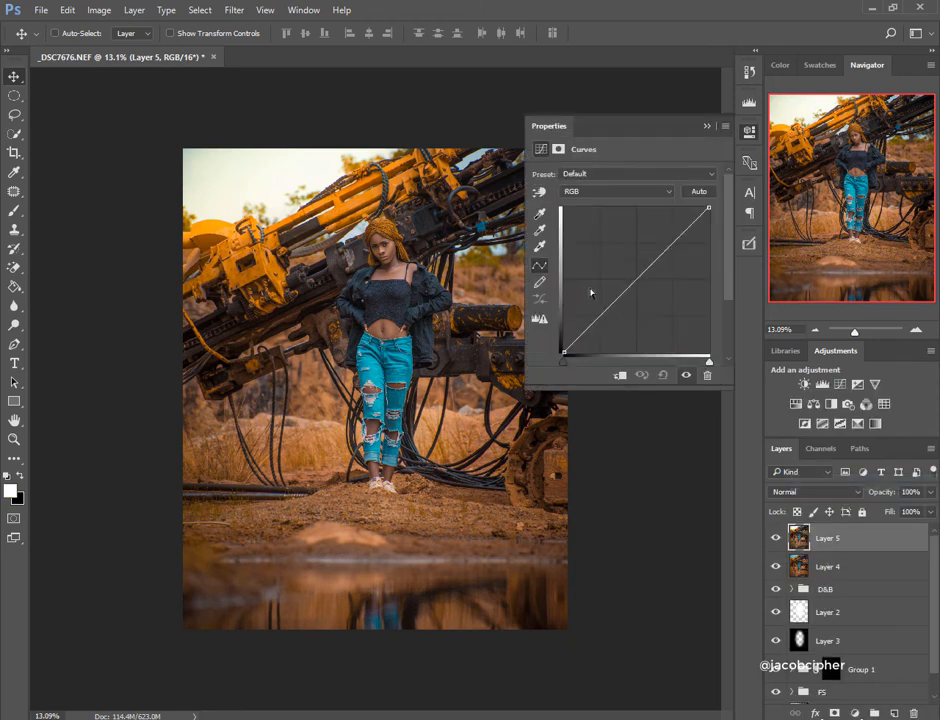
pyautogui.moveTo(636, 280); pyautogui.dragTo(641, 292)
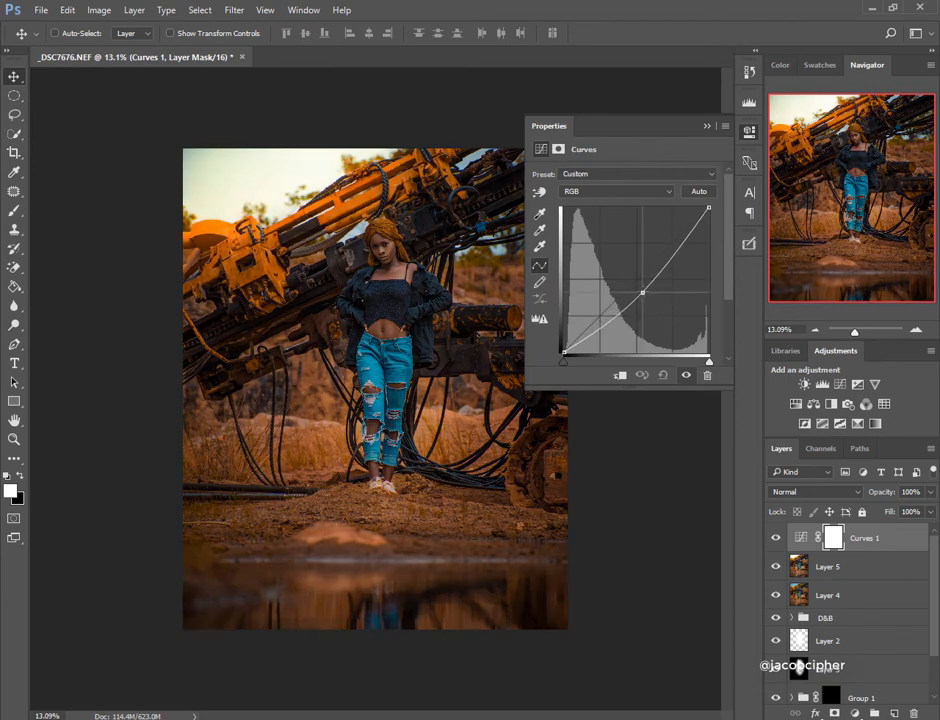
pyautogui.click(706, 128)
pyautogui.hotkey('ctrl', 'i')
# Paint white with a large soft brush on the Curves mask around the photo's edges, darkening the surroundings and sparing the model.
pyautogui.press('b')
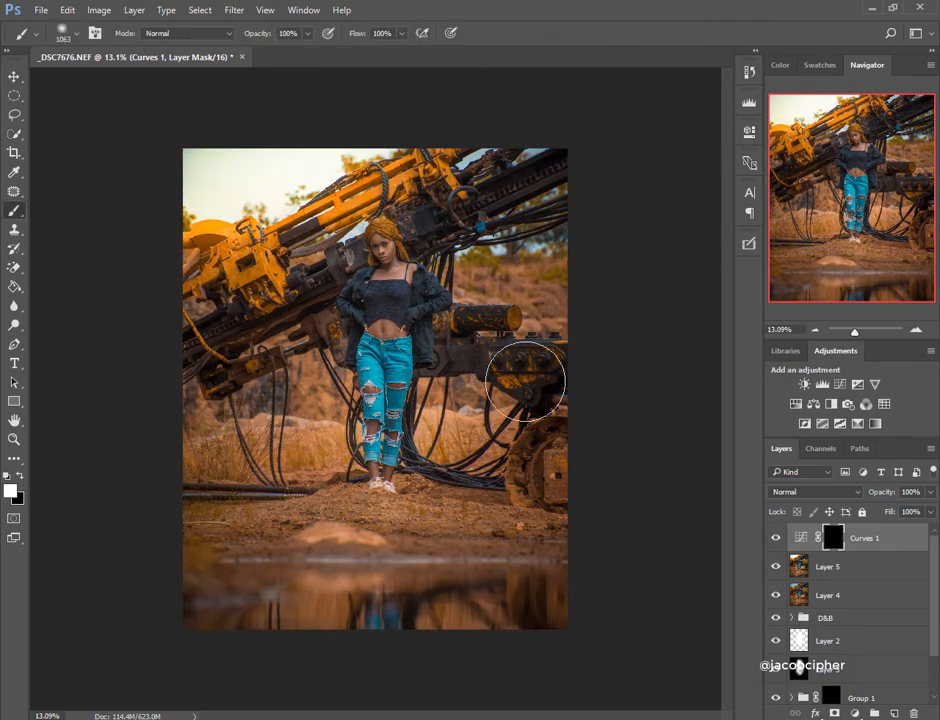
pyautogui.keyDown('alt'); pyautogui.rightClick(288, 578); pyautogui.keyUp('alt')
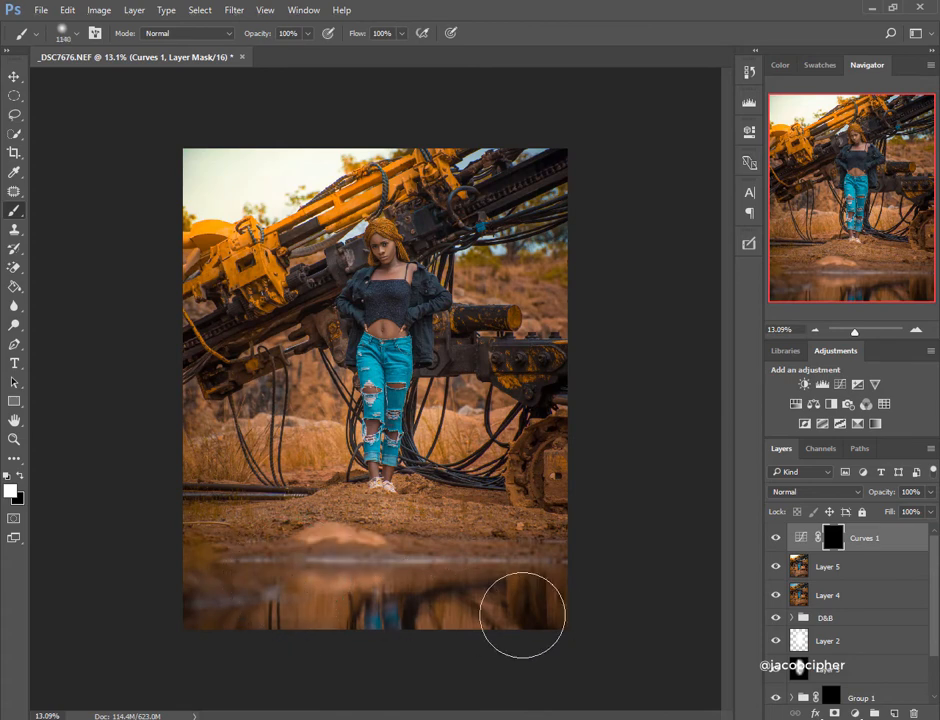
pyautogui.moveTo(520, 615); pyautogui.dragTo(148, 610)
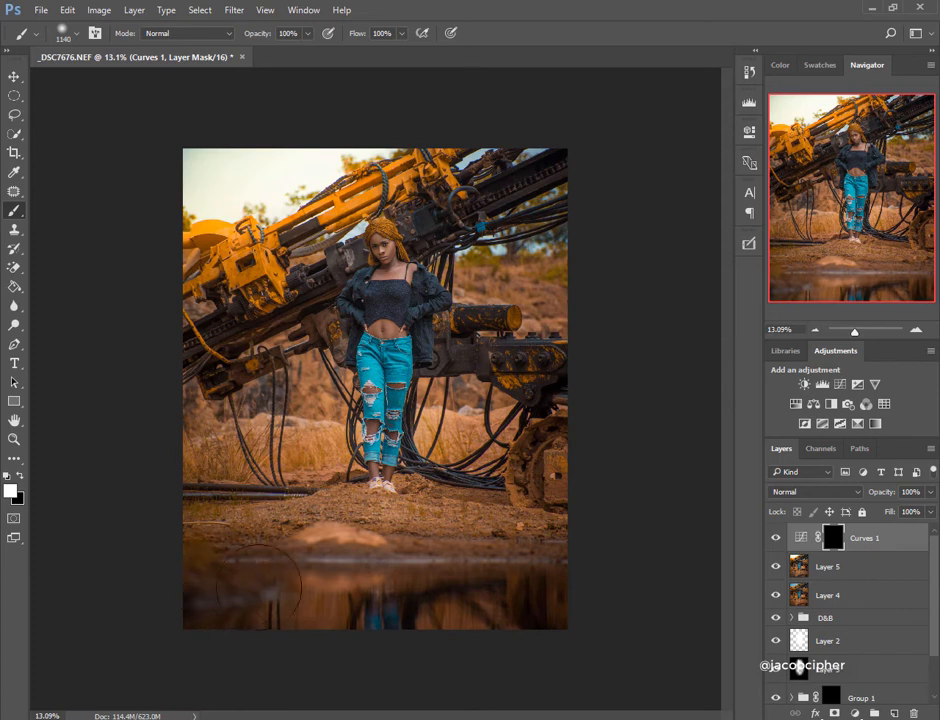
pyautogui.moveTo(613, 592); pyautogui.dragTo(551, 577)
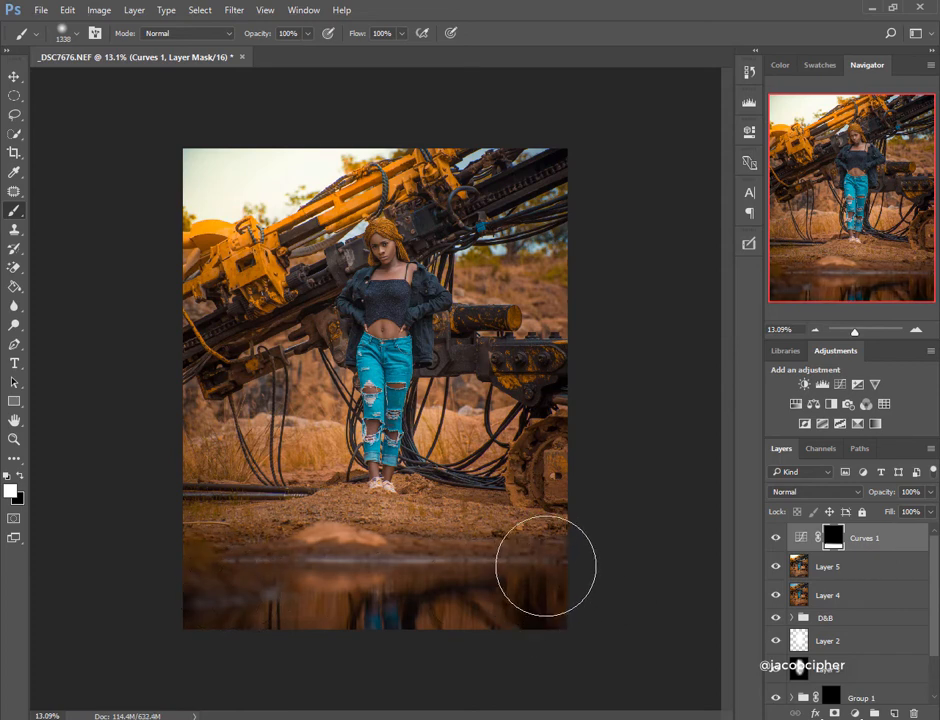
pyautogui.moveTo(542, 484)
pyautogui.mouseDown()
pyautogui.moveTo(566, 497)
pyautogui.moveTo(562, 346)
pyautogui.mouseUp()
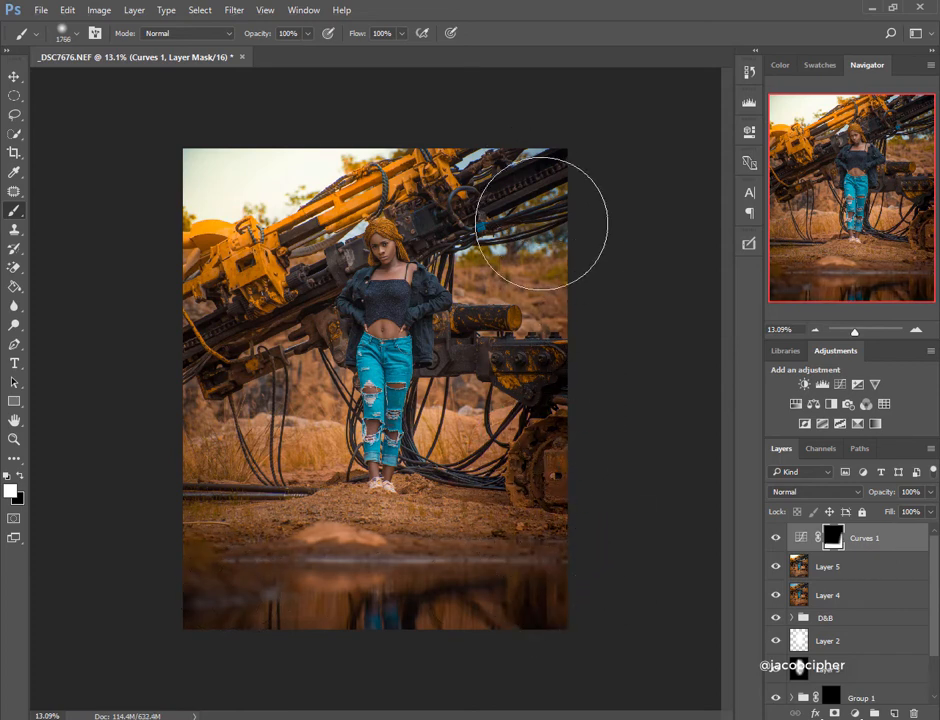
pyautogui.moveTo(416, 581)
pyautogui.mouseDown()
pyautogui.moveTo(363, 589)
pyautogui.moveTo(255, 564)
pyautogui.moveTo(211, 447)
pyautogui.moveTo(262, 234)
pyautogui.moveTo(203, 289)
pyautogui.moveTo(219, 212)
pyautogui.mouseUp()
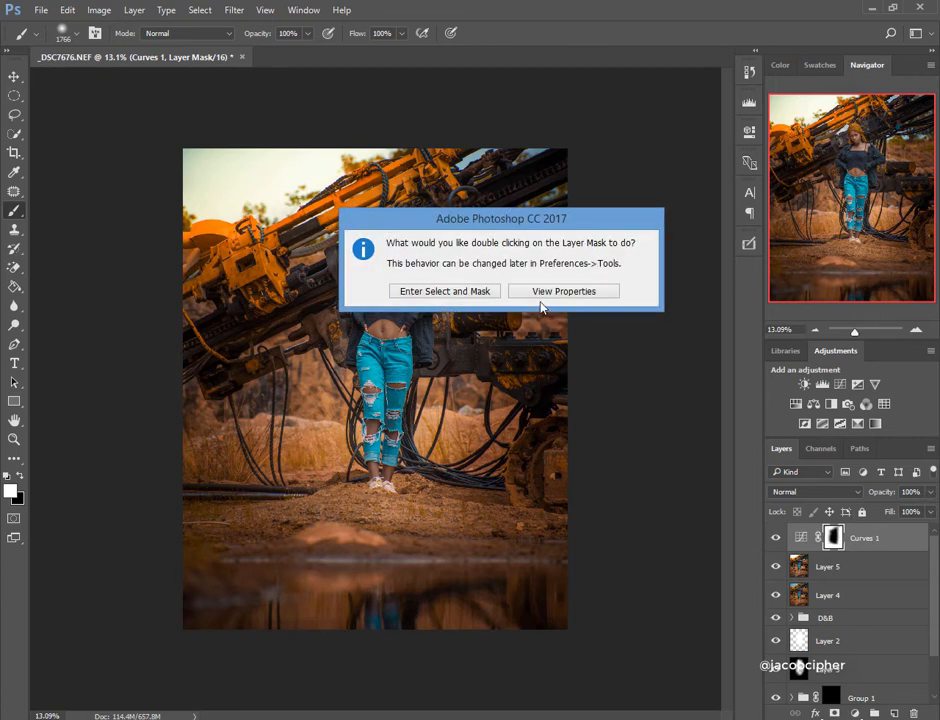
# Choose to view the mask properties and feather the Curves 1 layer mask by 154.2 px.
pyautogui.click(536, 293)
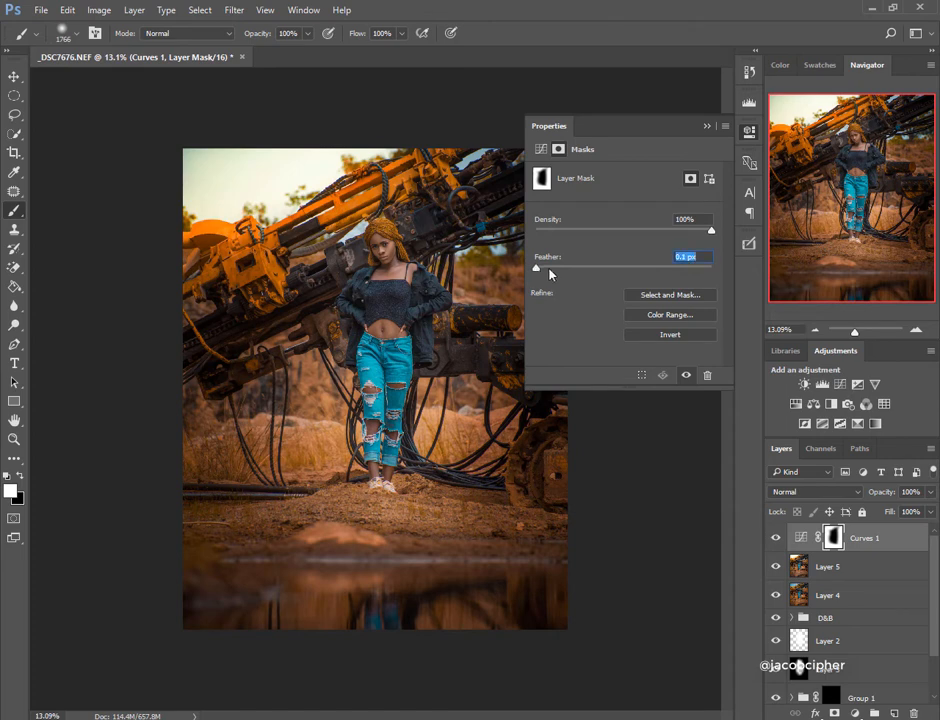
pyautogui.moveTo(552, 271); pyautogui.dragTo(664, 267)
pyautogui.click(709, 127)
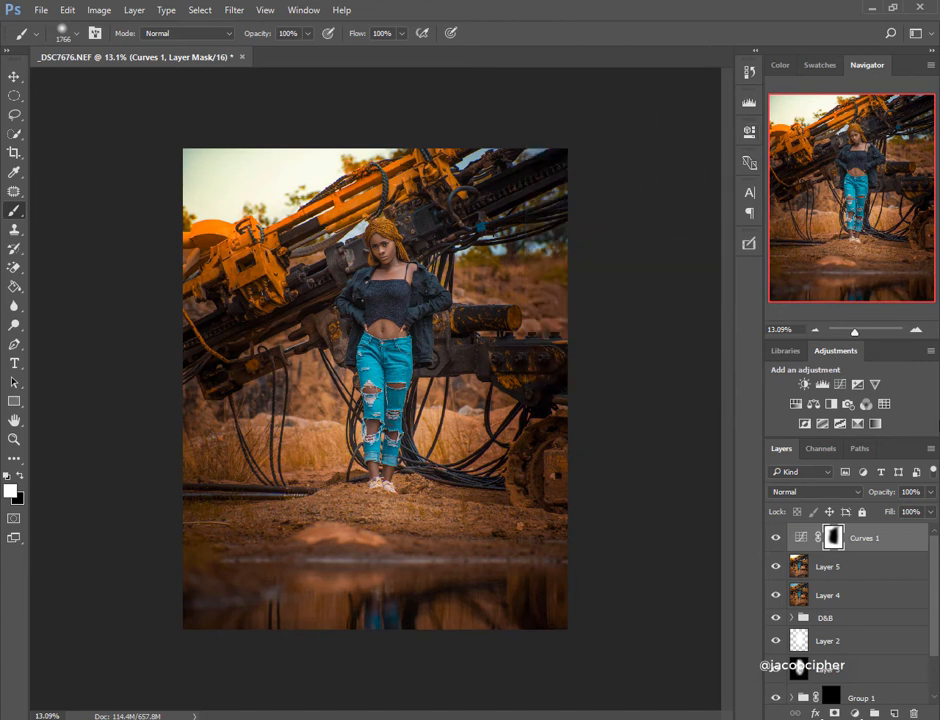
# Set the Curves 1 layer's opacity to 45% and compare the image with and without the edge darkening.
pyautogui.click(930, 492)
pyautogui.moveTo(929, 506); pyautogui.dragTo(906, 512)
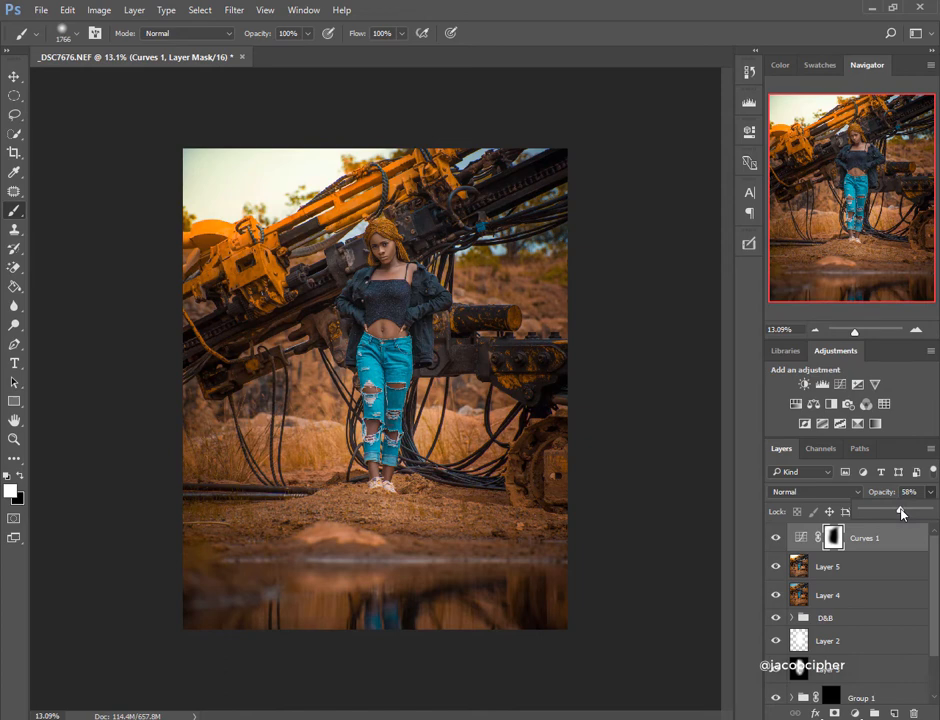
pyautogui.press('v')
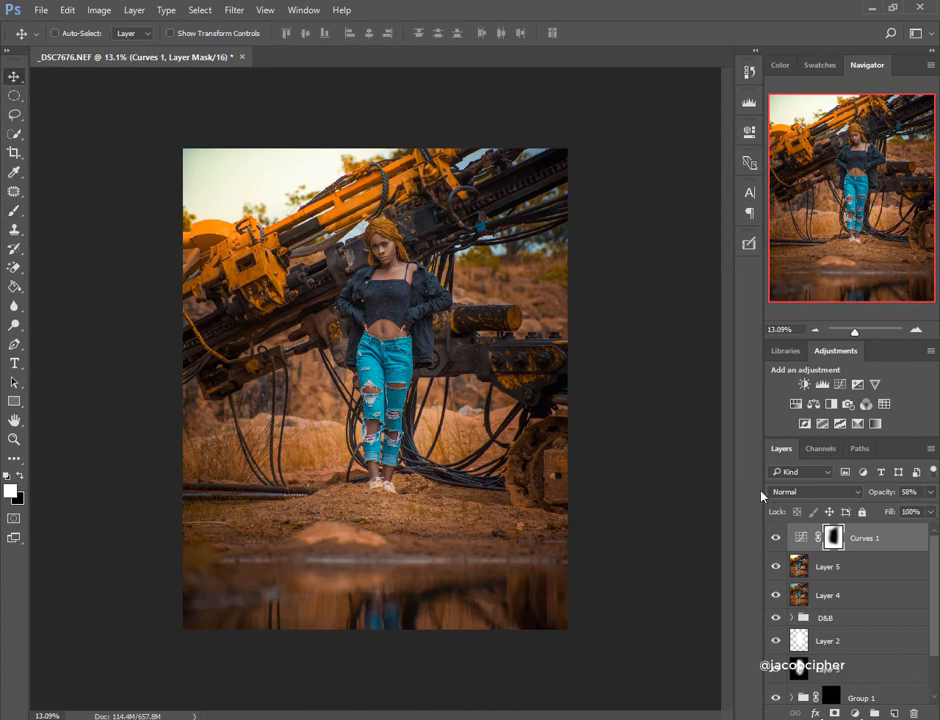
pyautogui.click(777, 538)
pyautogui.click(777, 538)
pyautogui.click(930, 492)
pyautogui.moveTo(901, 510); pyautogui.dragTo(892, 510)
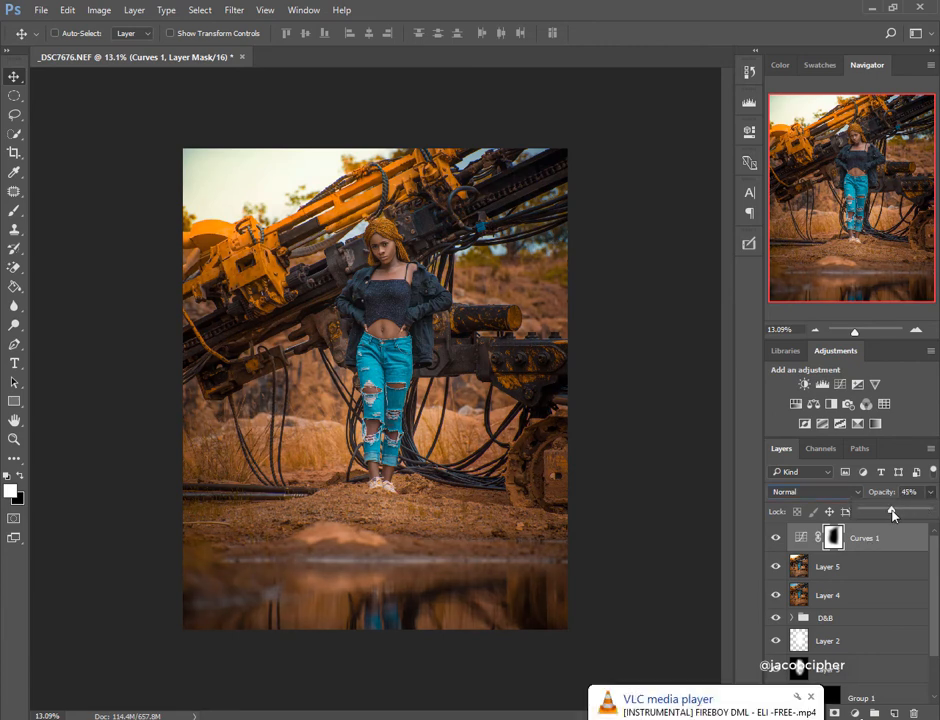
pyautogui.click(777, 540)
pyautogui.click(777, 540)
# Increase the Curves 1 layer mask's feather to 444.4 px.
pyautogui.doubleClick(835, 541)
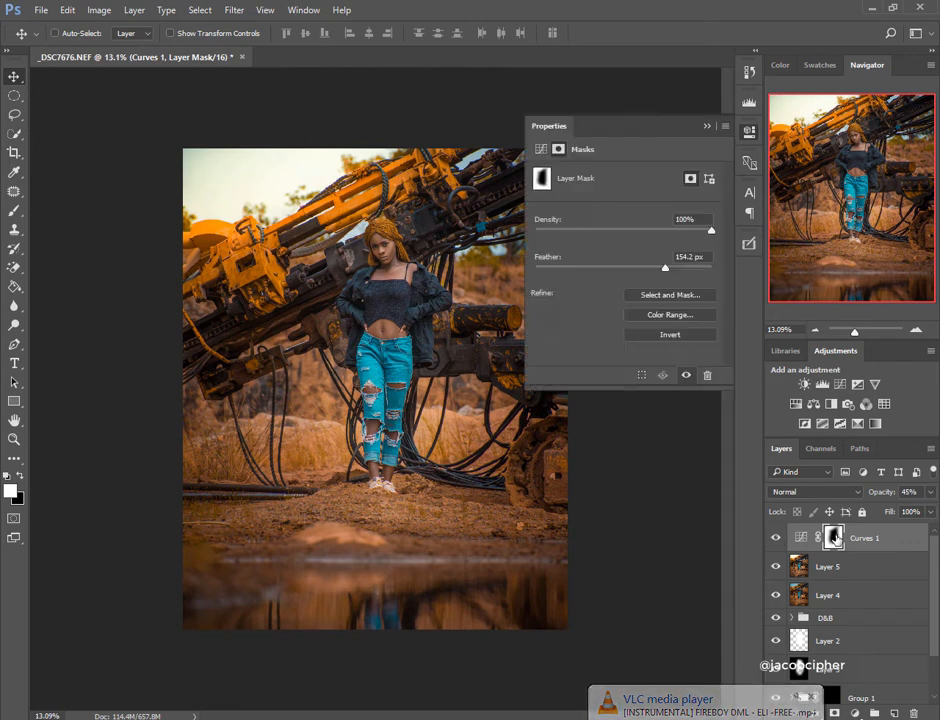
pyautogui.moveTo(665, 269); pyautogui.dragTo(688, 272)
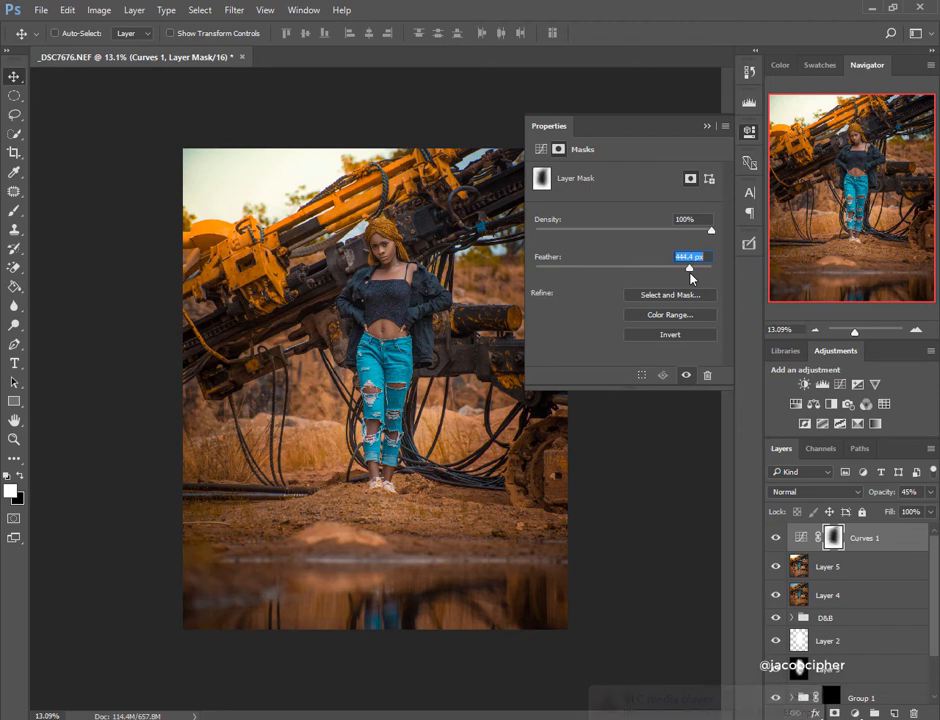
pyautogui.click(707, 126)
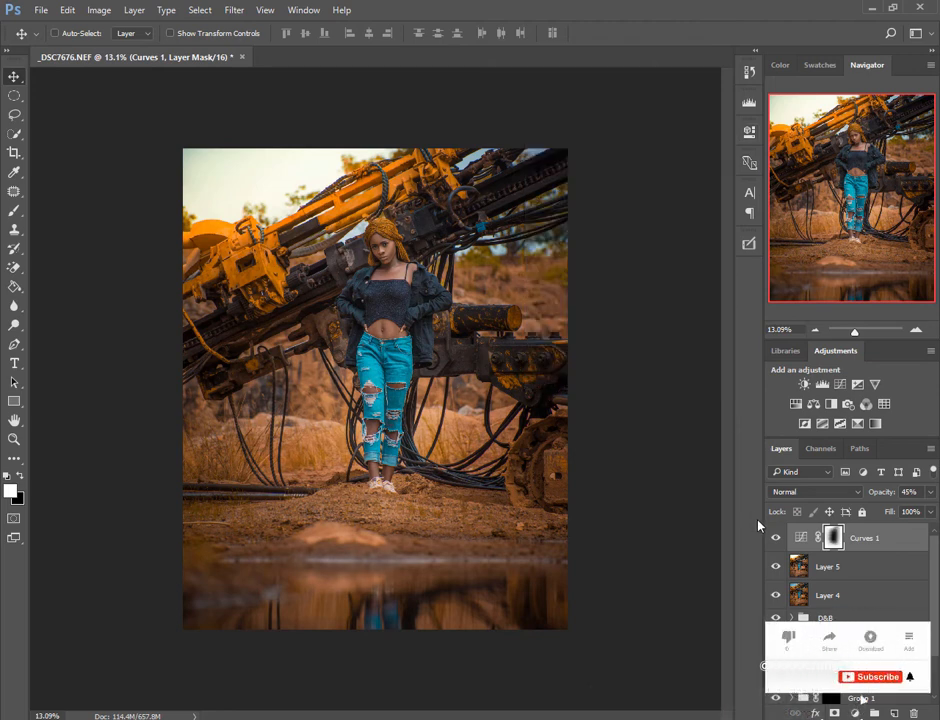
# Compare the image with and without Curves 1, and inspect the model up close and at full view.
pyautogui.click(776, 541)
pyautogui.click(776, 541)
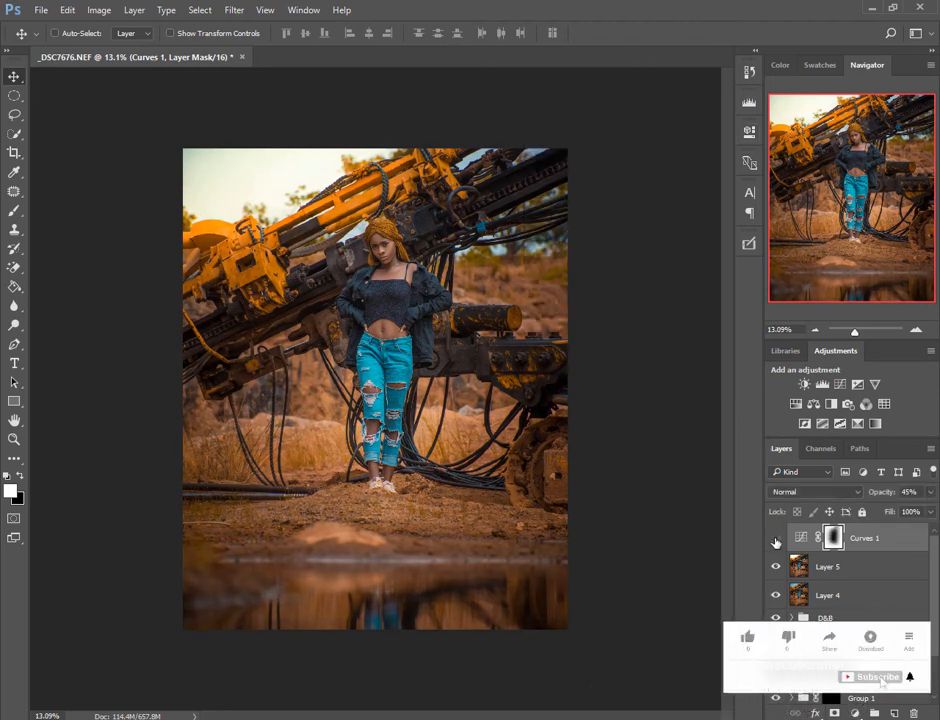
pyautogui.click(776, 541)
pyautogui.click(776, 541)
pyautogui.click(776, 541)
pyautogui.click(776, 541)
pyautogui.scroll(1, 396, 249)
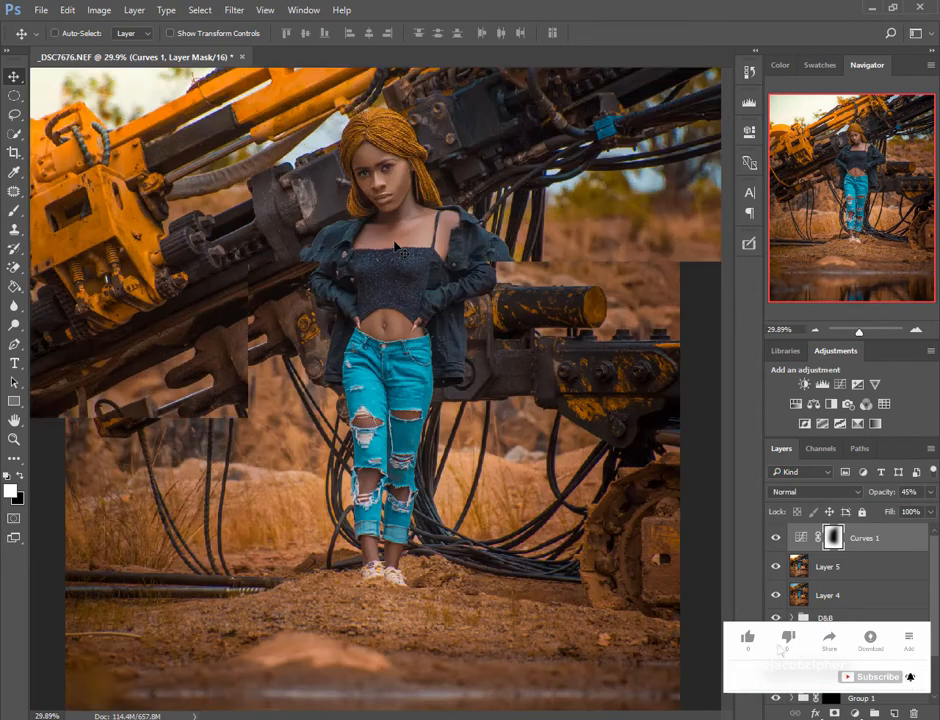
pyautogui.hotkey('ctrl', '0')
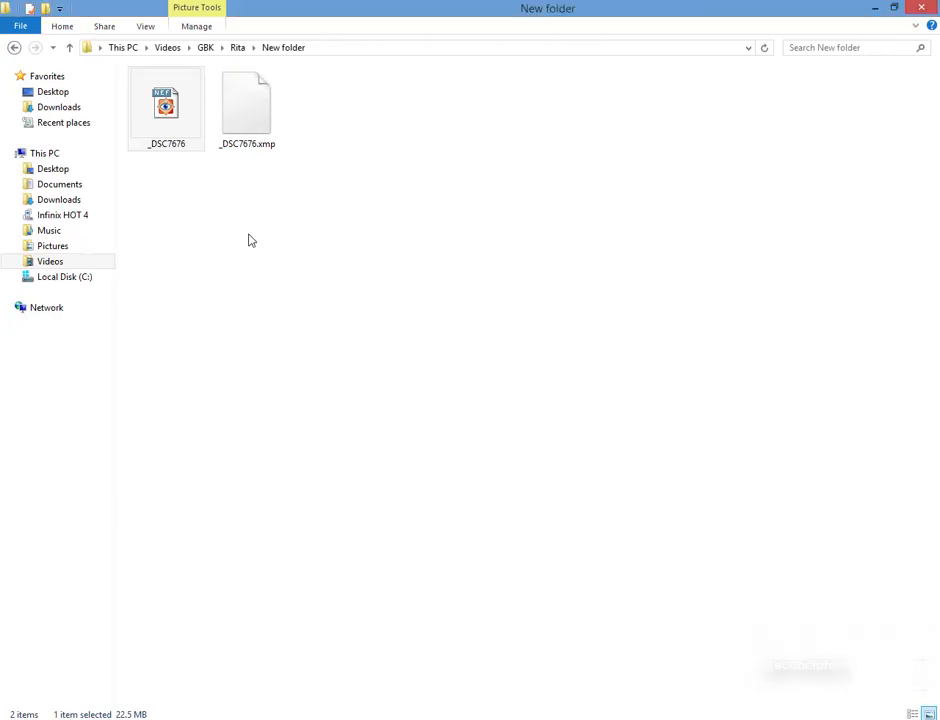
# Delete the _DSC7676.xmp sidecar file and open the raw _DSC7676 NEF with default Camera Raw settings as a Photoshop image.
pyautogui.click(247, 115)
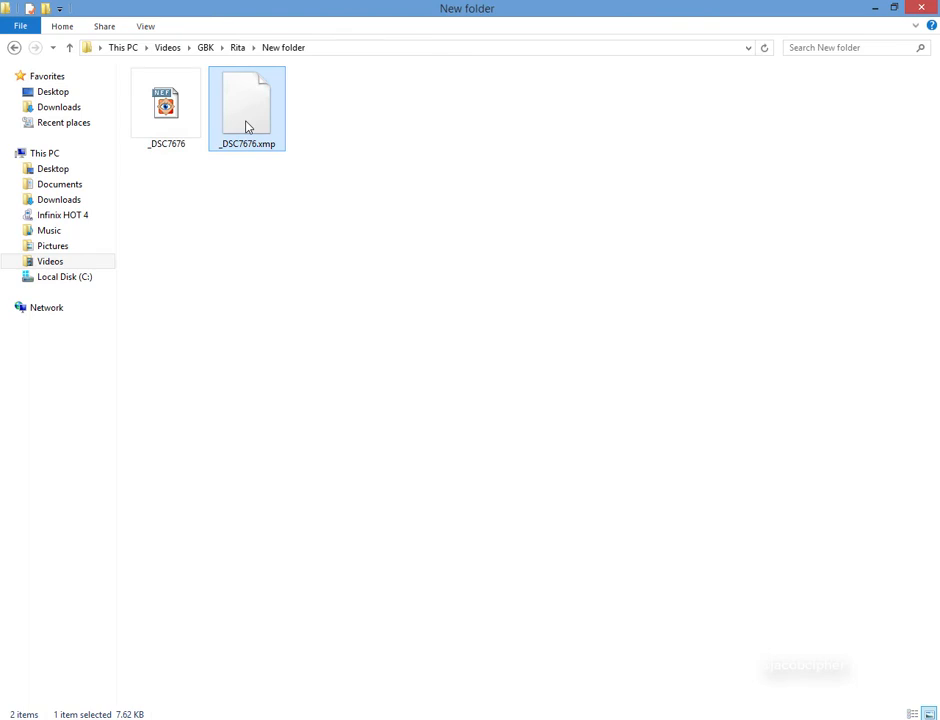
pyautogui.click(254, 237)
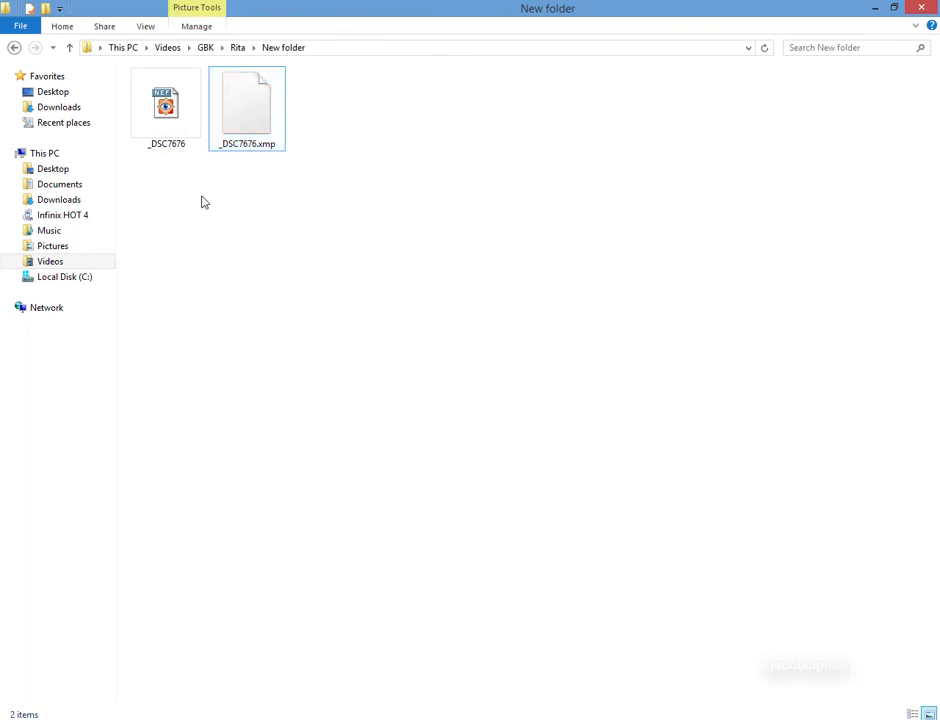
pyautogui.press('Delete')
pyautogui.click(185, 111)
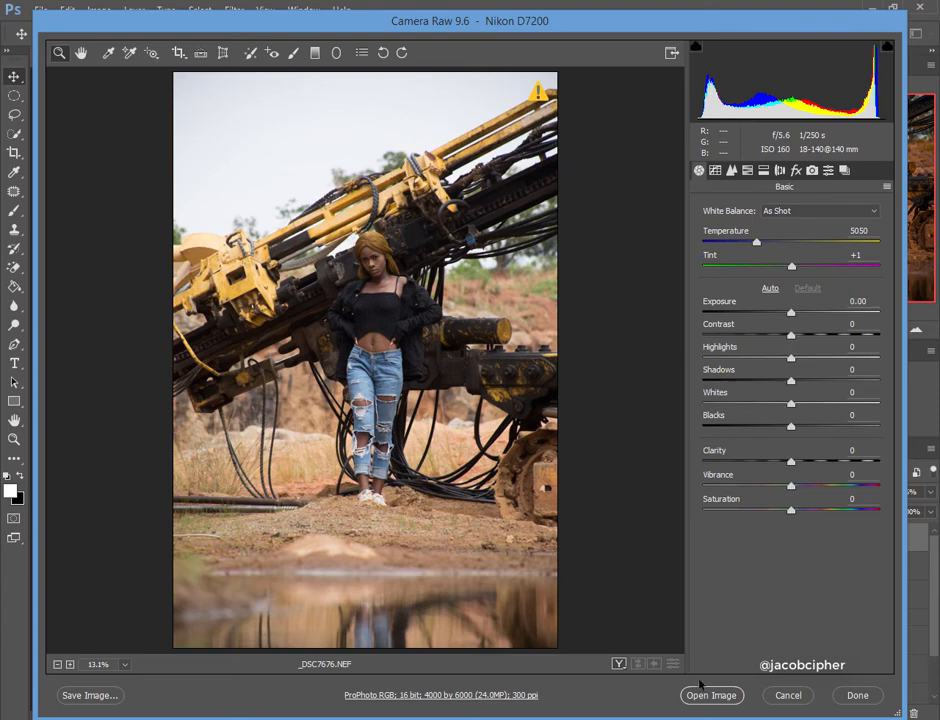
pyautogui.click(705, 694)
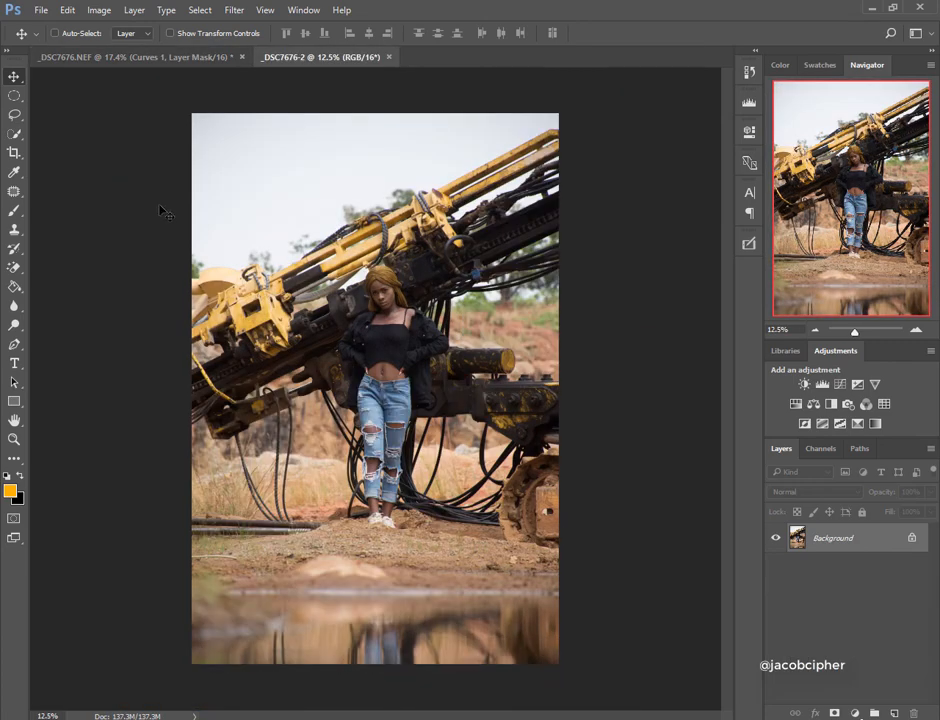
# Crop the unedited image to the 4:5 (8:10) ratio, trimming mostly sky above the machine to match the edited version's framing.
pyautogui.press('c')
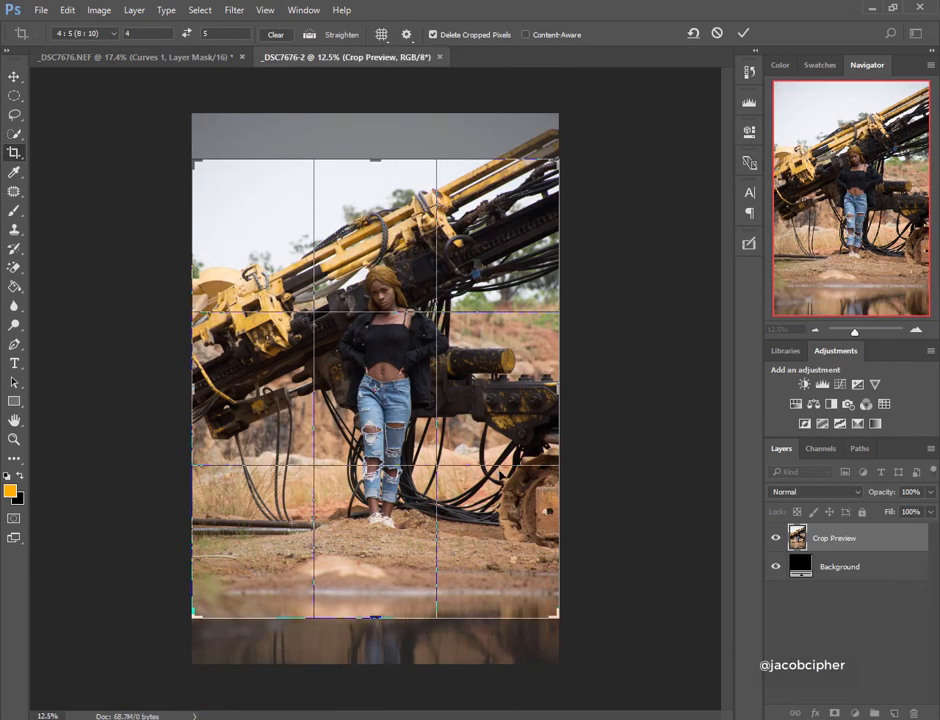
pyautogui.moveTo(498, 479); pyautogui.dragTo(498, 440)
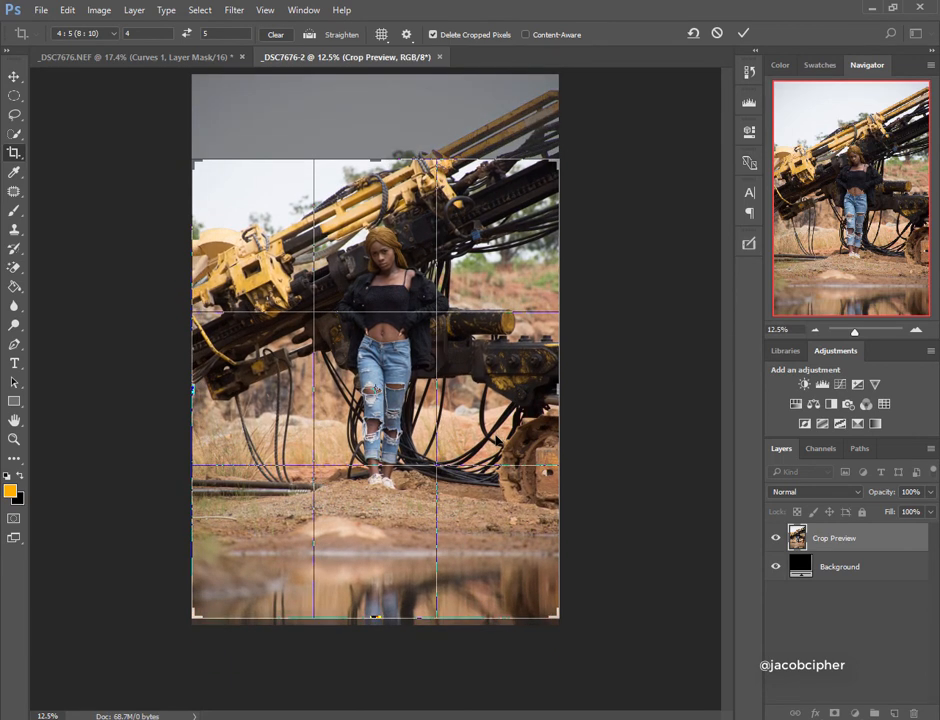
pyautogui.press('Return')
pyautogui.click(13, 78)
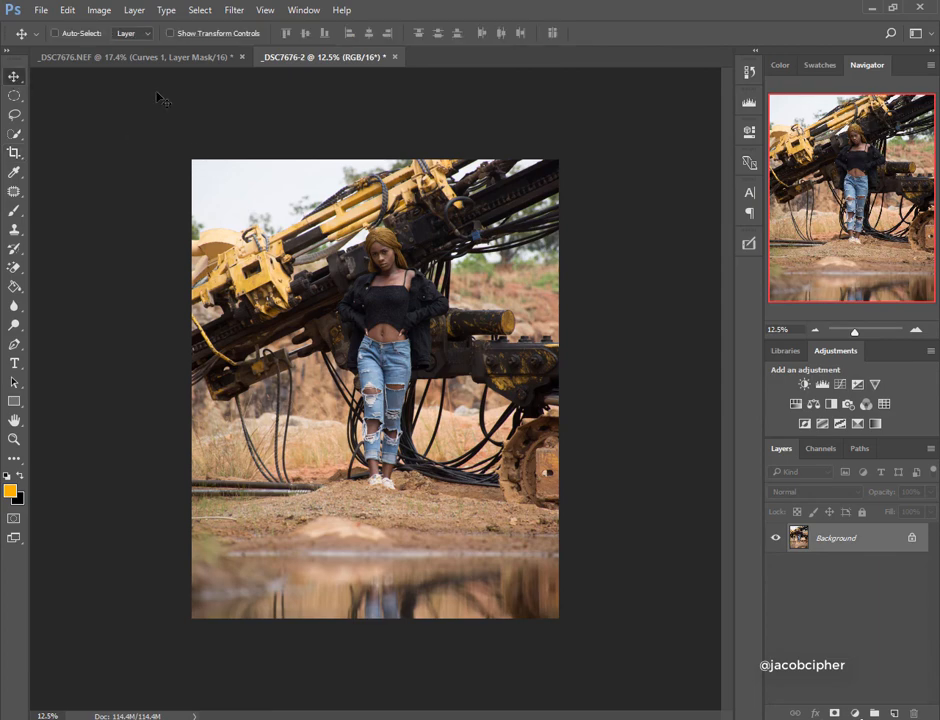
# Compare the graded _DSC7676.NEF document with the unedited _DSC7676-2 document by switching back and forth between them.
pyautogui.click(143, 58)
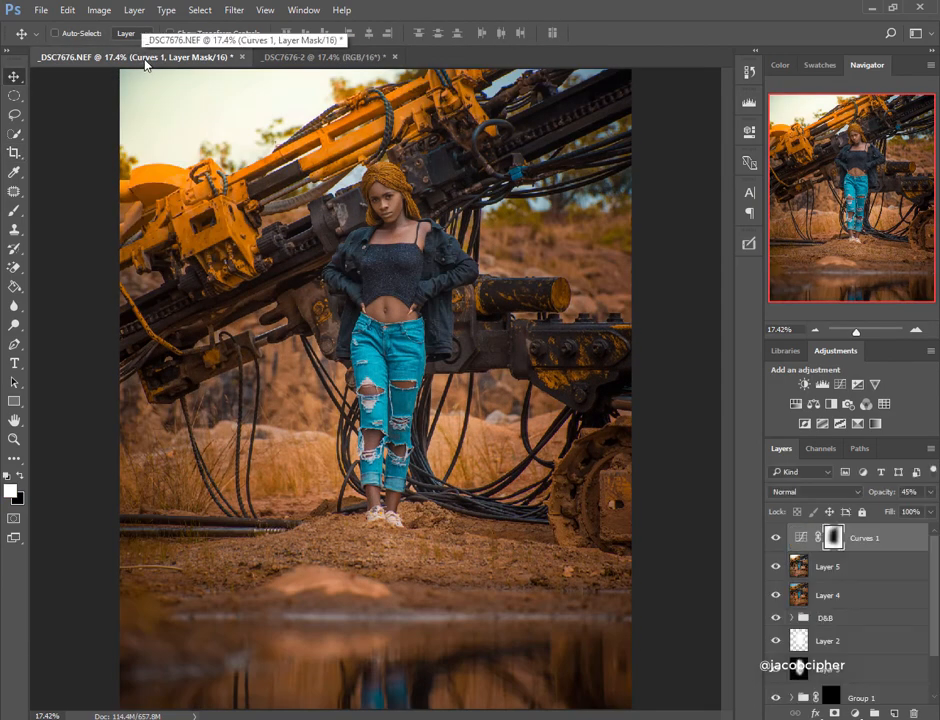
pyautogui.click(305, 58)
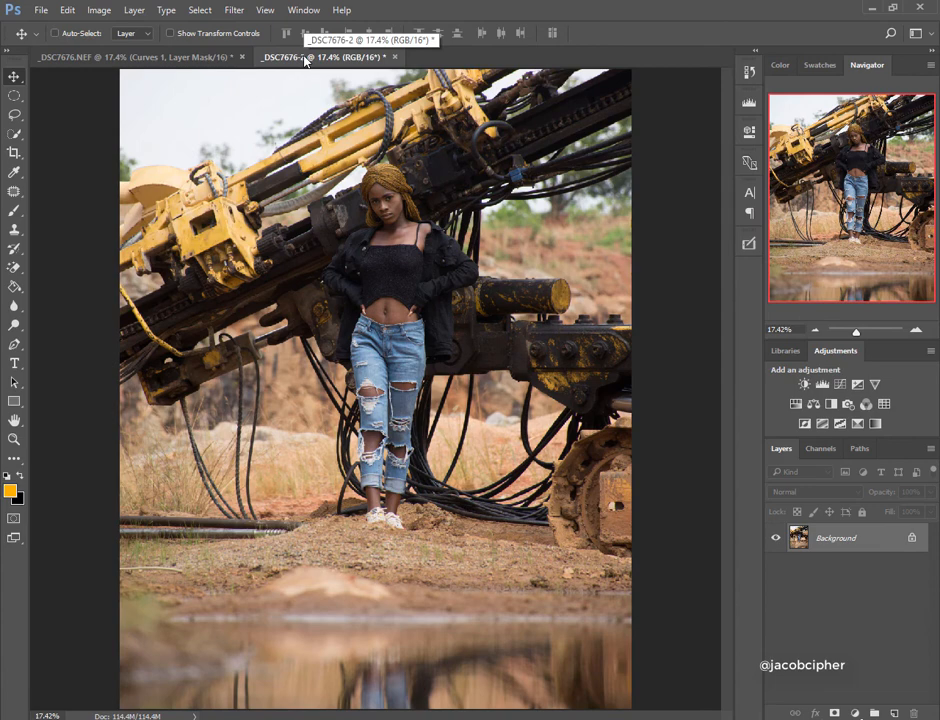
pyautogui.click(177, 58)
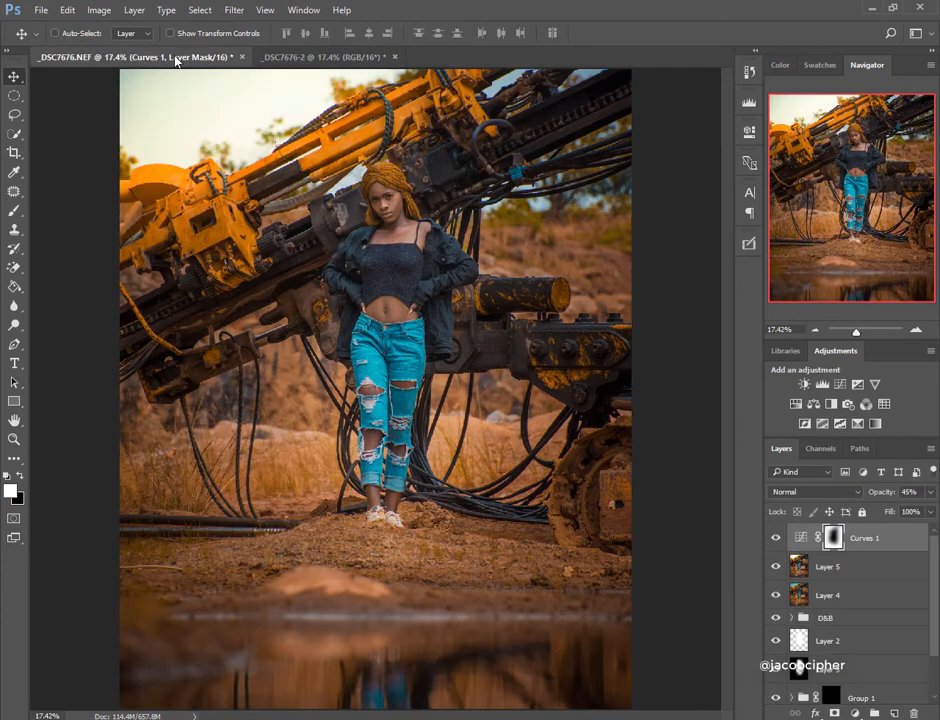
pyautogui.click(313, 58)
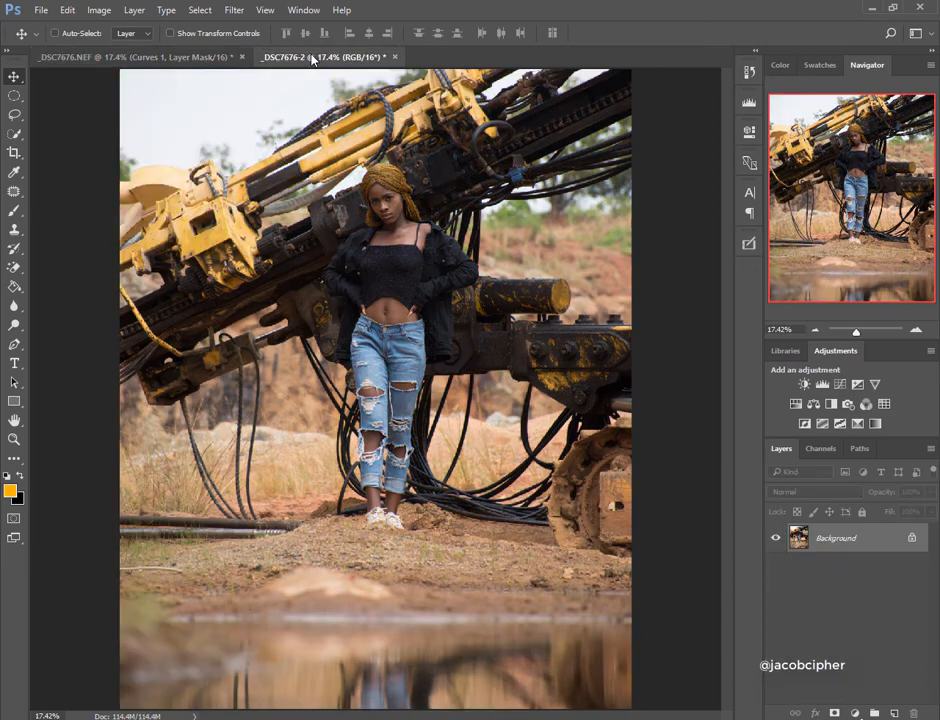
pyautogui.click(168, 63)
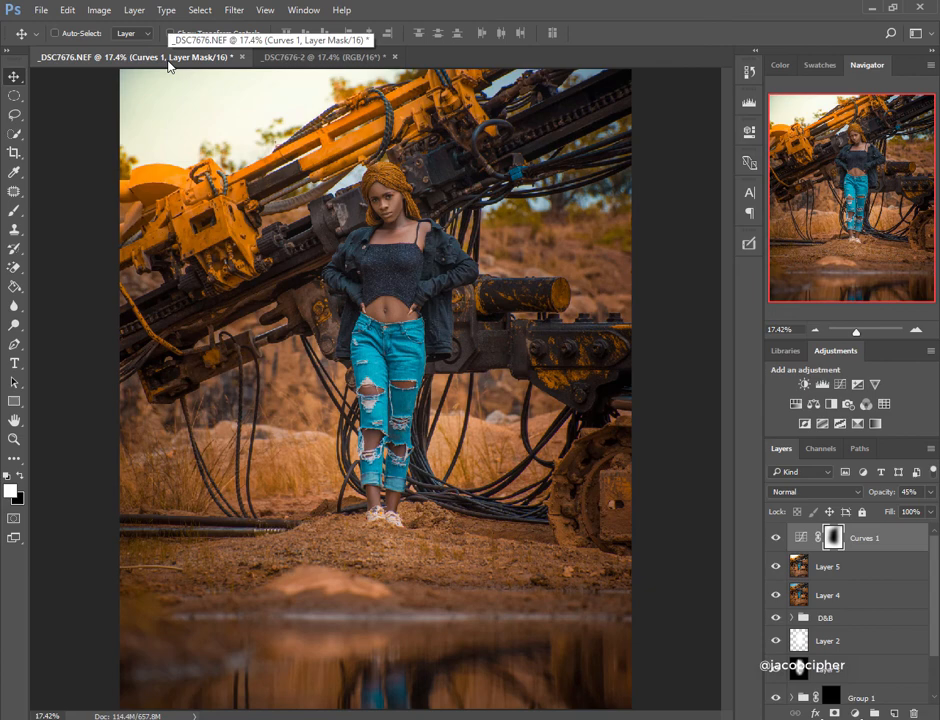
pyautogui.click(262, 58)
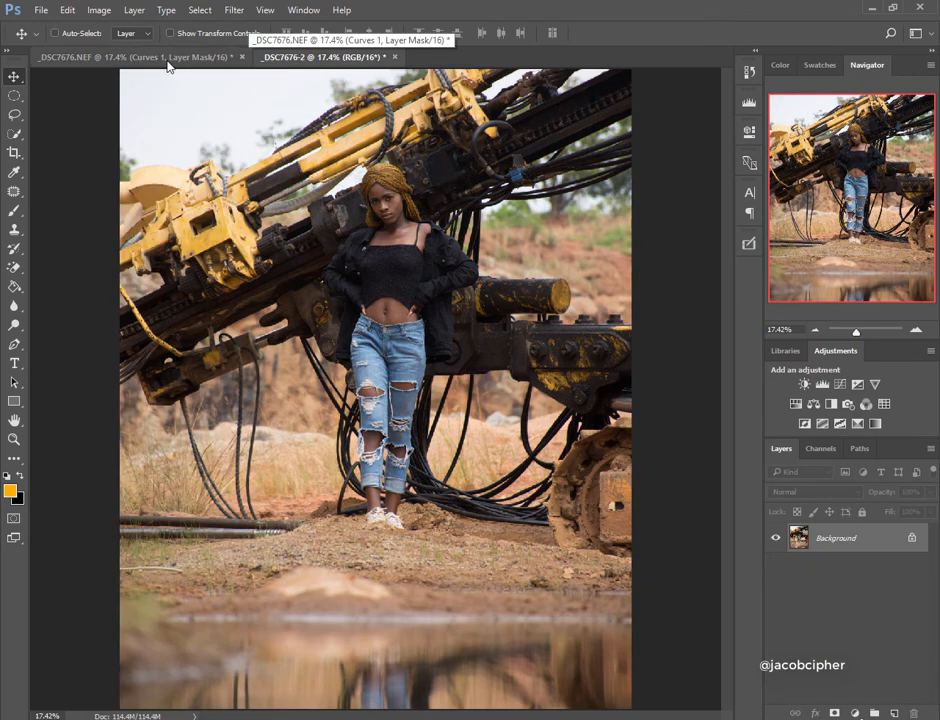
pyautogui.click(168, 62)
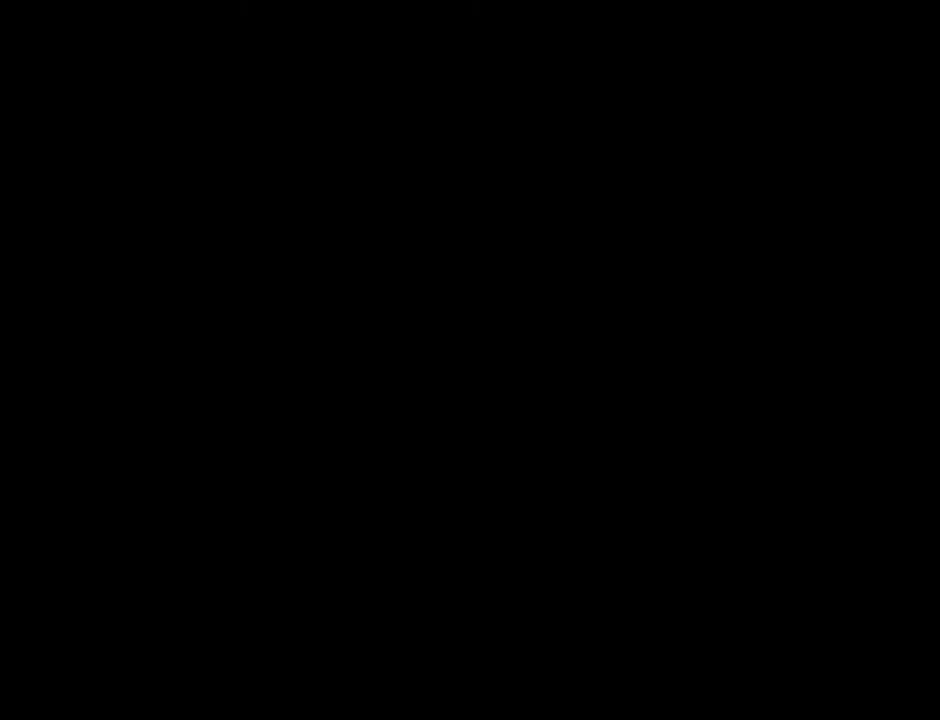